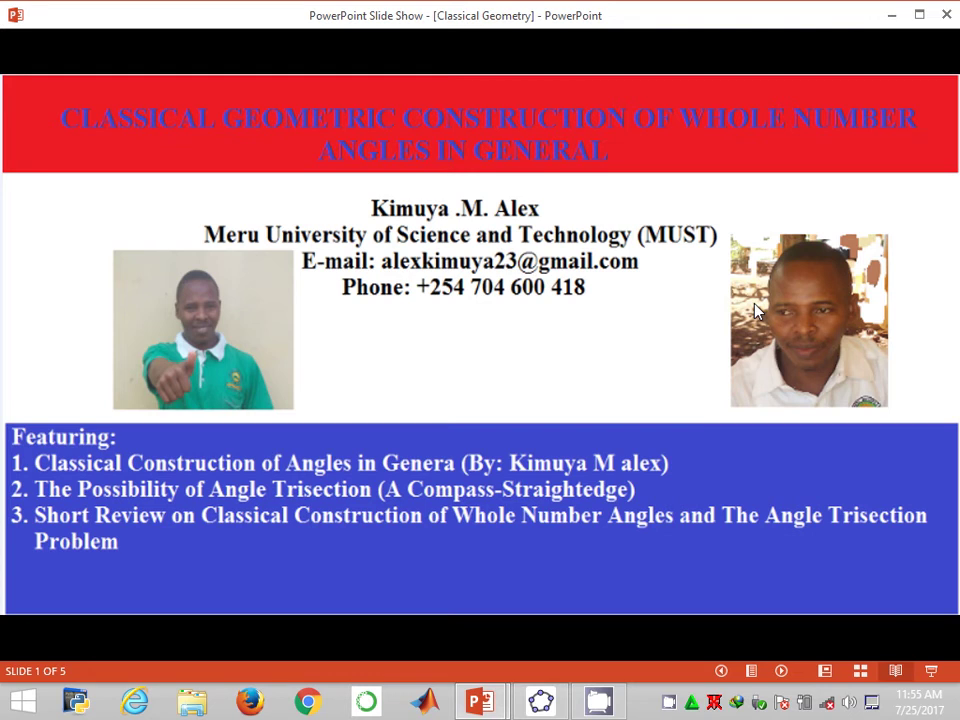
Step: Bring GeoGebra to the front and pan the view so the origin sits lower left
{"action": "left_click", "coordinate": [716, 665]}
{"action": "left_click", "coordinate": [540, 708]}
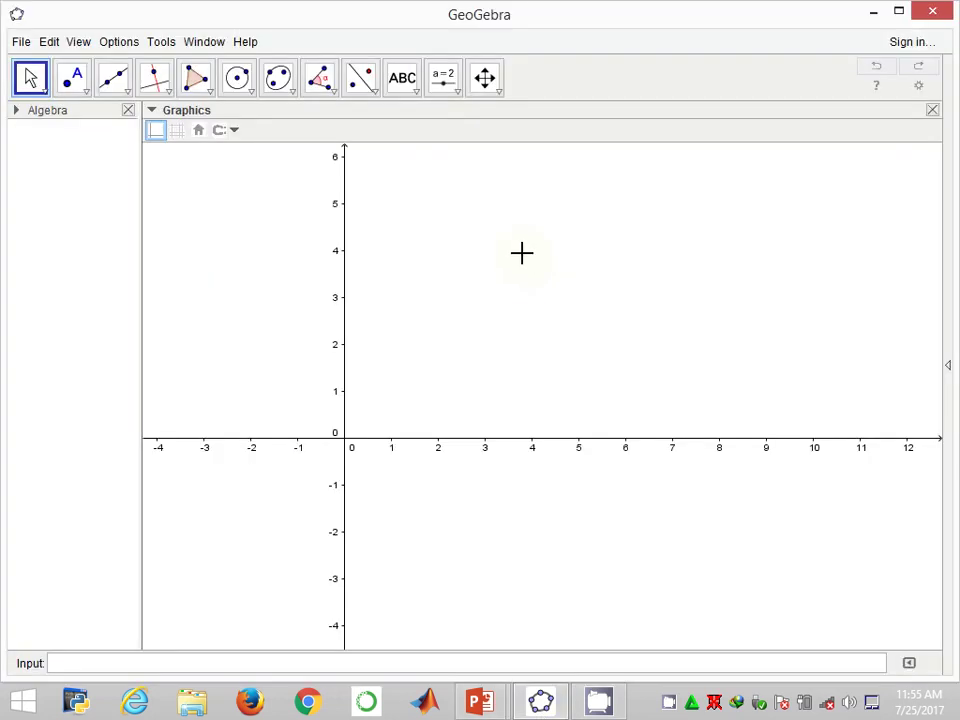
{"action": "left_click_drag", "start_coordinate": [440, 256], "coordinate": [300, 427]}
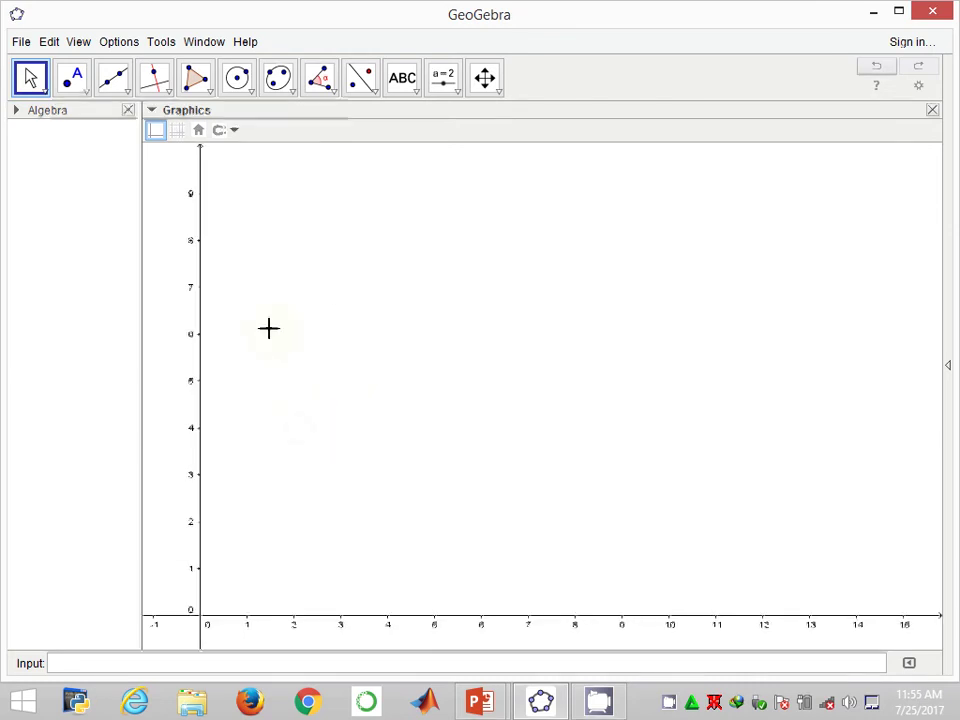
Step: Browse the point, line and circle tool lists and select the Compass tool
{"action": "left_click", "coordinate": [80, 94]}
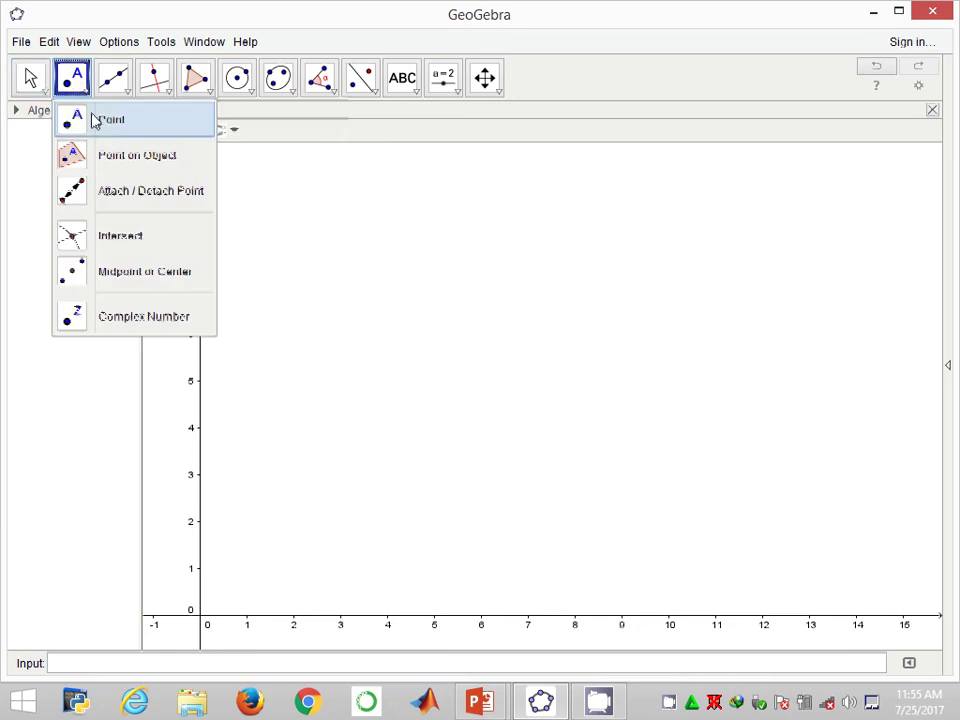
{"action": "left_click", "coordinate": [95, 120]}
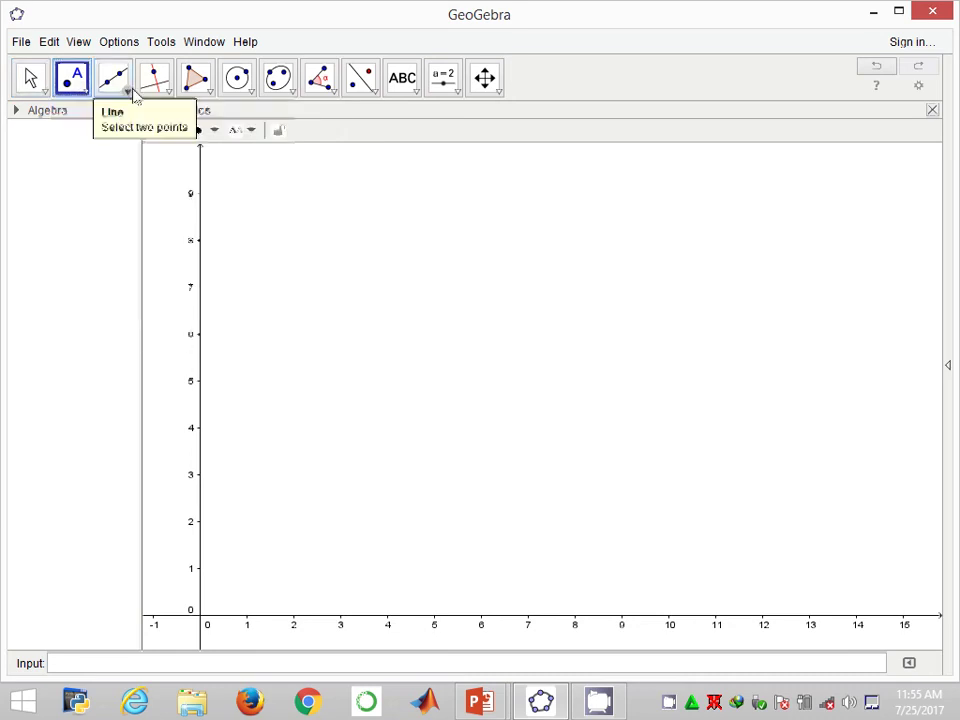
{"action": "left_click", "coordinate": [136, 97]}
{"action": "left_click", "coordinate": [165, 97]}
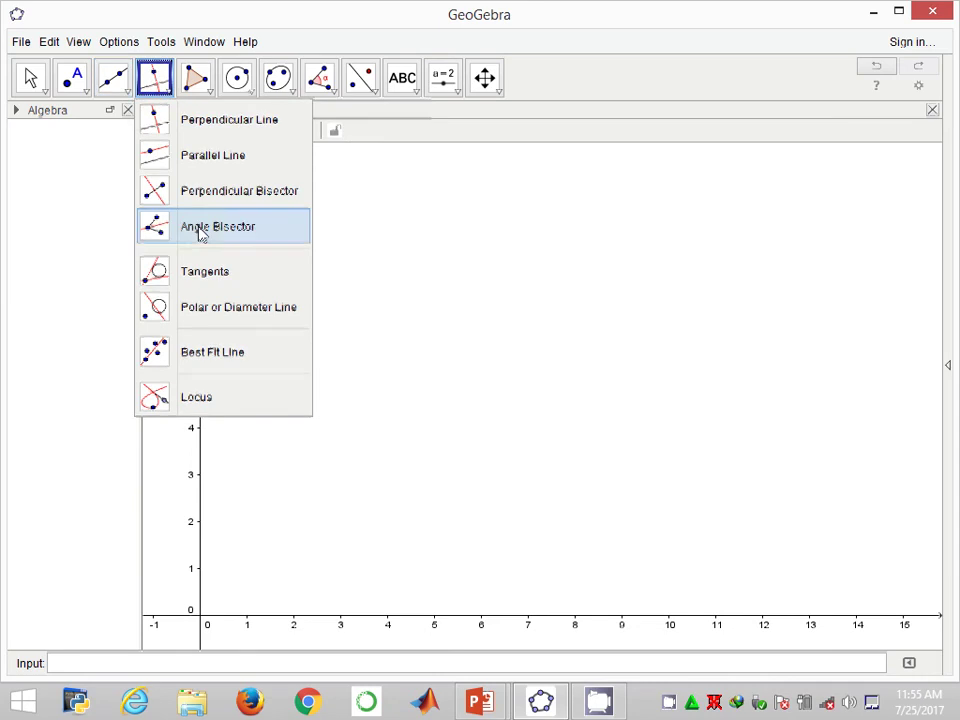
{"action": "left_click", "coordinate": [250, 94]}
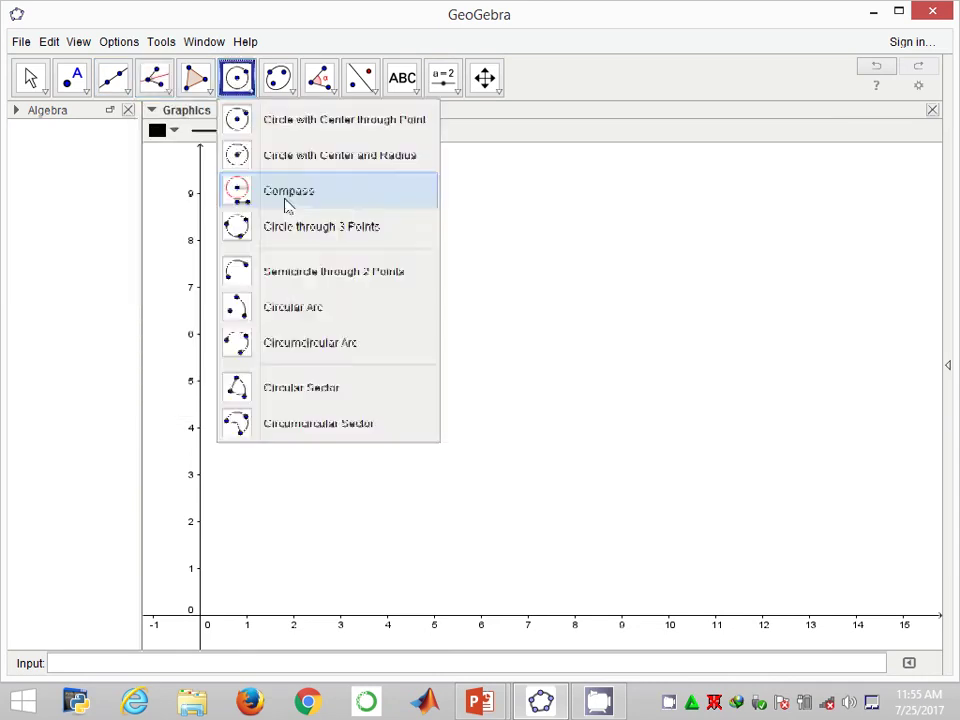
{"action": "left_click", "coordinate": [286, 203]}
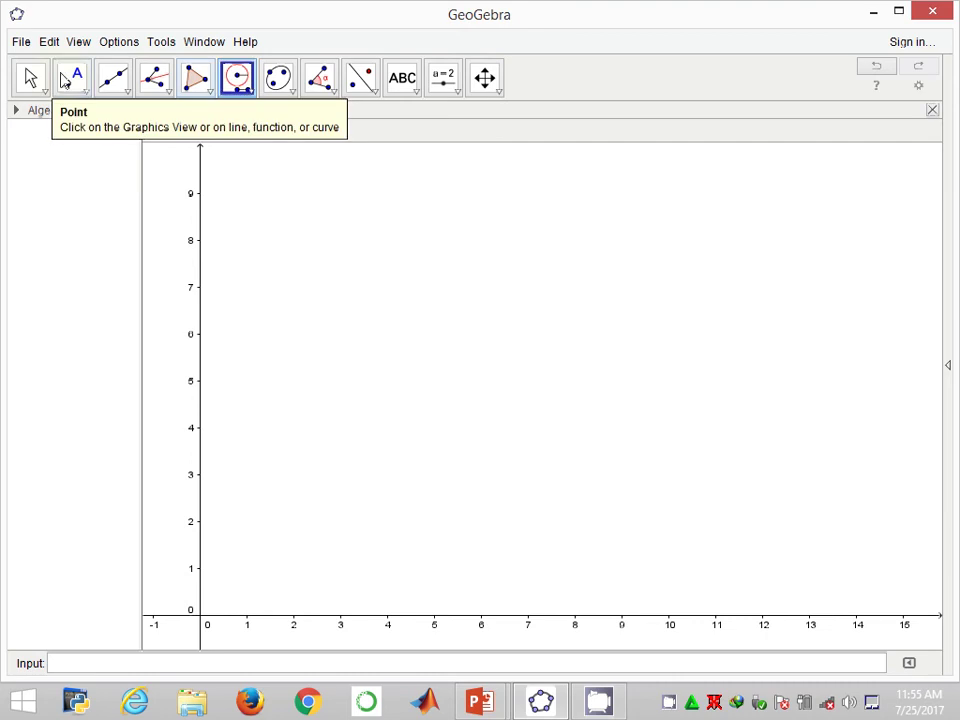
Step: Place point A at (5, 1) and point B at (10, 1)
{"action": "left_click", "coordinate": [70, 82]}
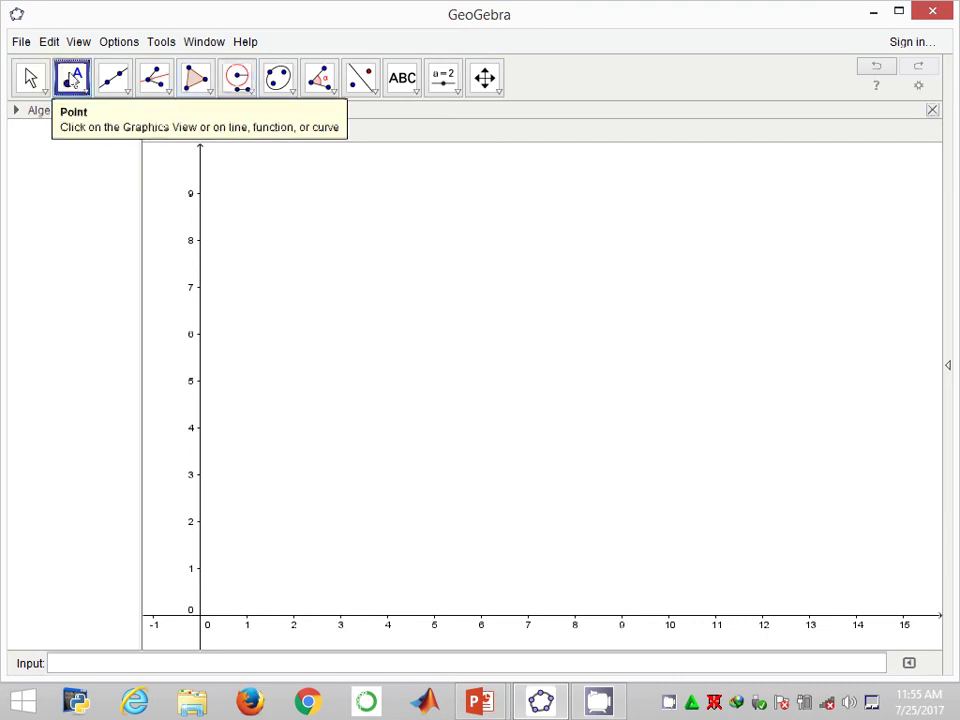
{"action": "left_click", "coordinate": [433, 569]}
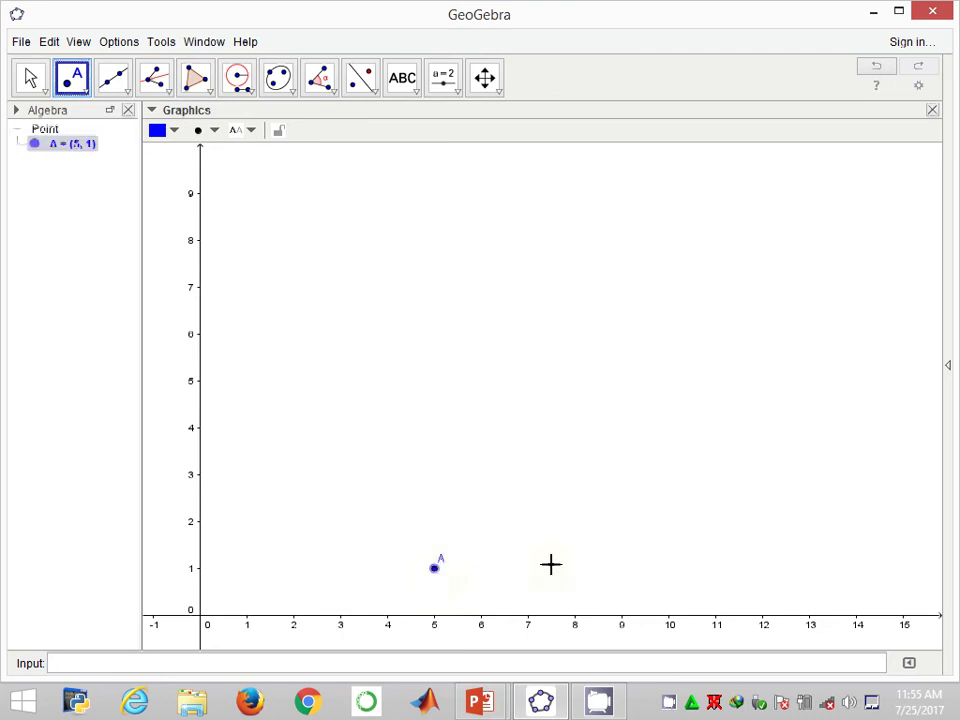
{"action": "left_click", "coordinate": [670, 569]}
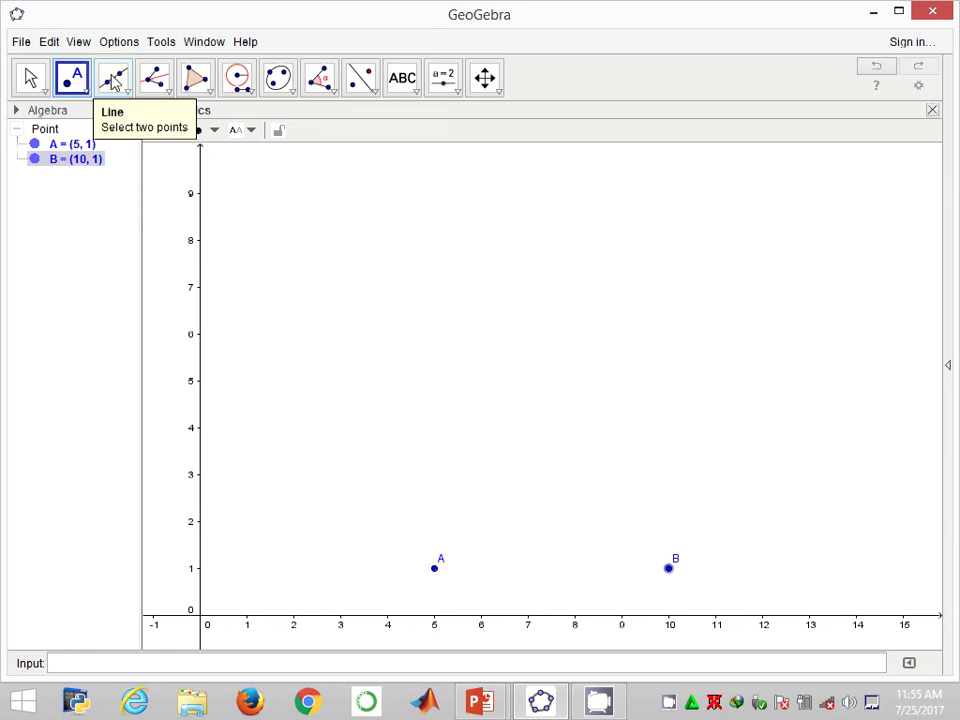
Step: Draw line a through A and B, giving y = 1
{"action": "left_click", "coordinate": [114, 82]}
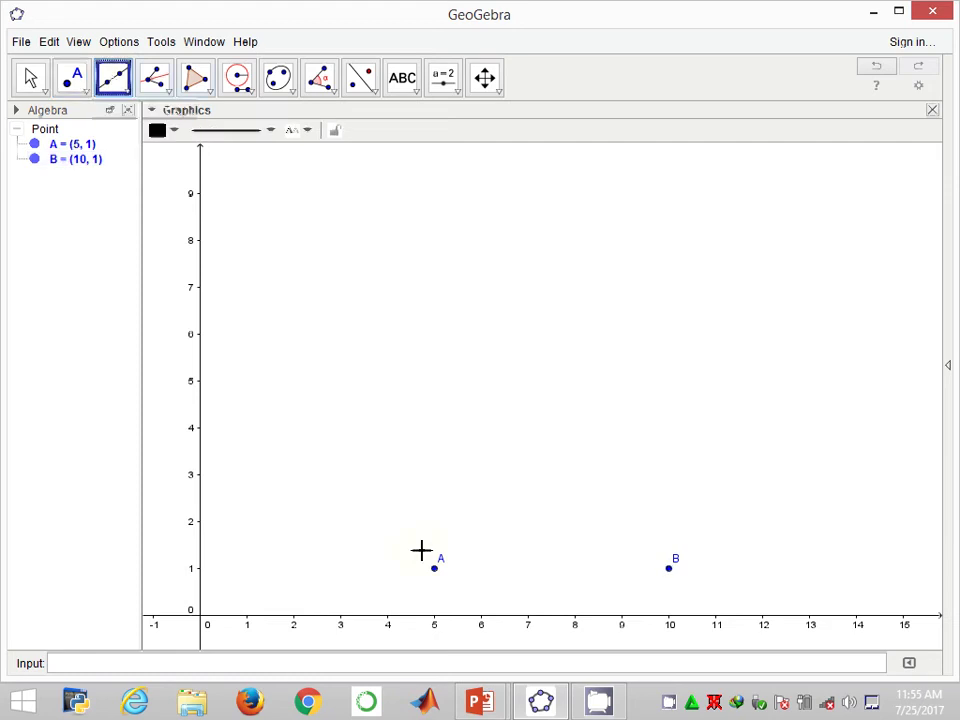
{"action": "left_click", "coordinate": [436, 571]}
{"action": "left_click", "coordinate": [670, 569]}
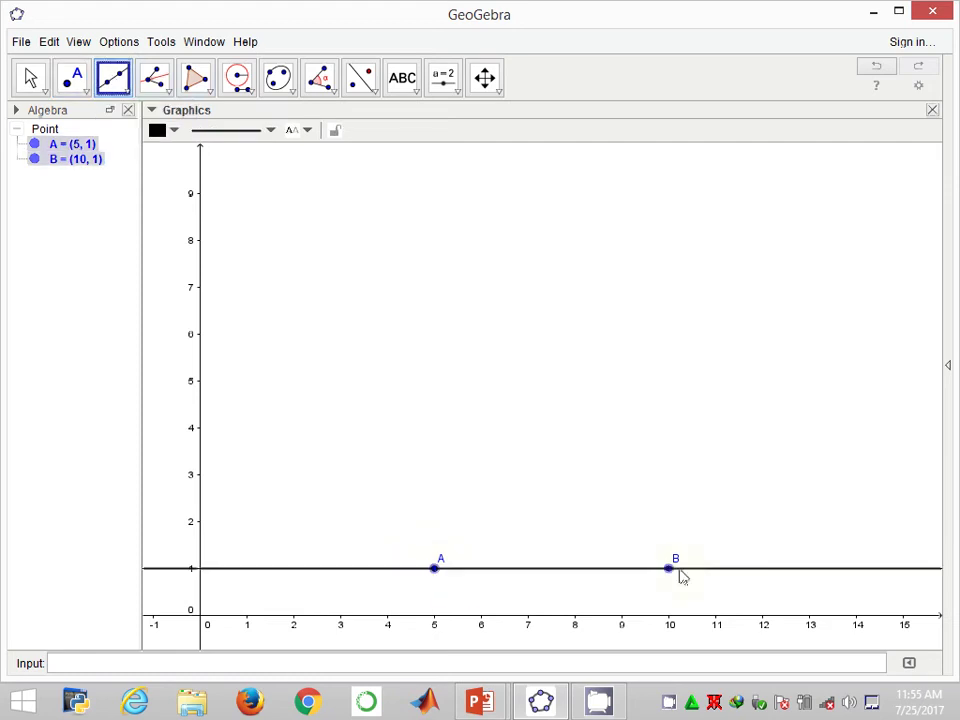
{"action": "left_click", "coordinate": [676, 575]}
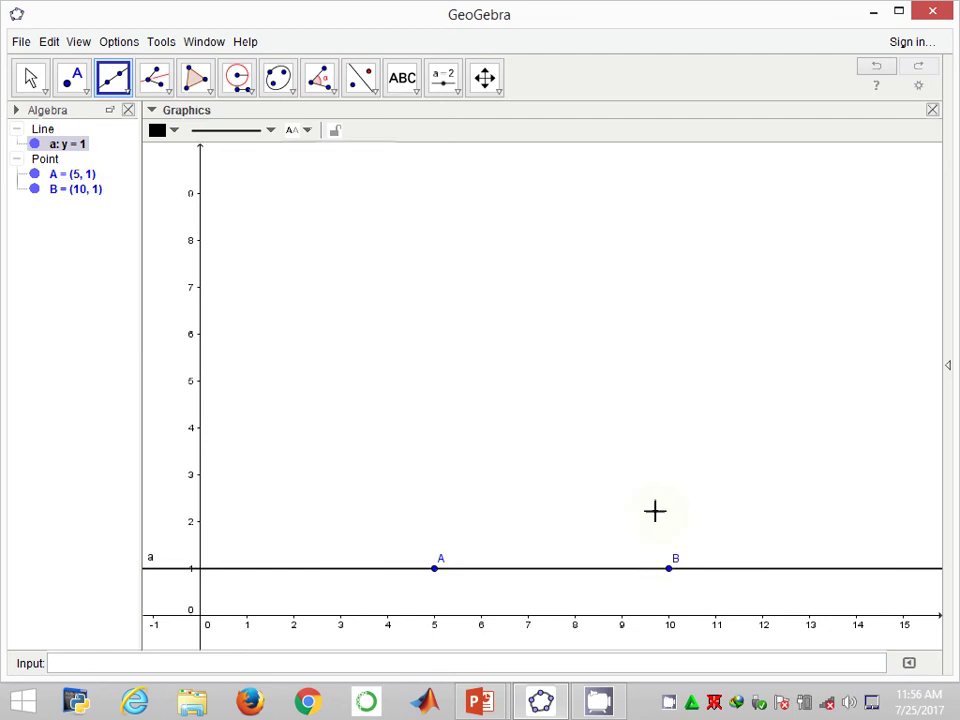
Step: Draw compass circle c with radius AB centred on B
{"action": "left_click", "coordinate": [239, 83]}
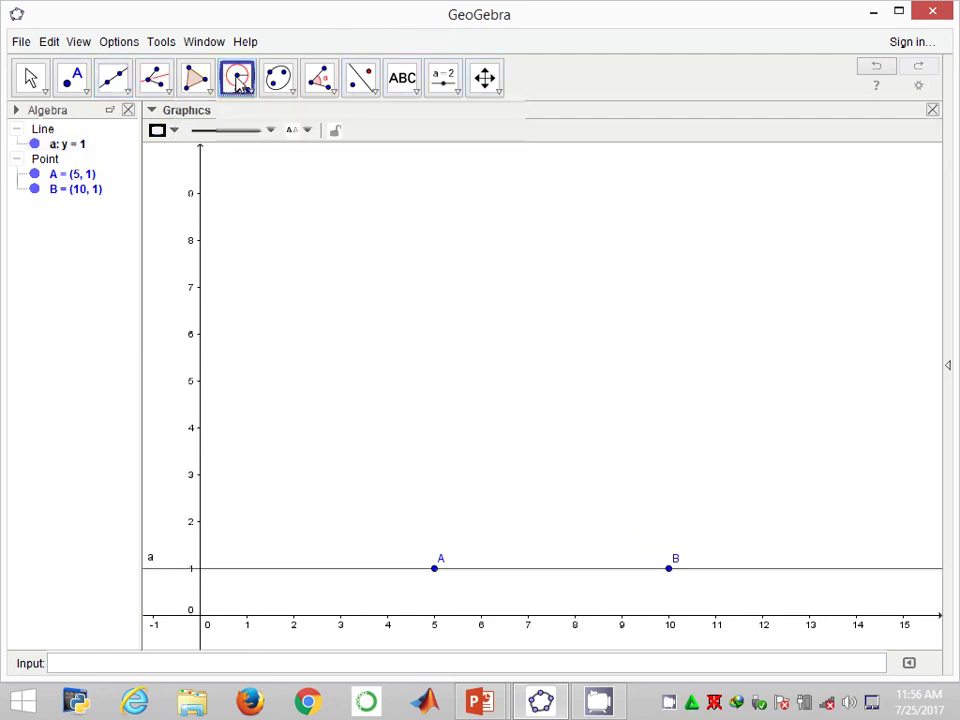
{"action": "left_click", "coordinate": [239, 85]}
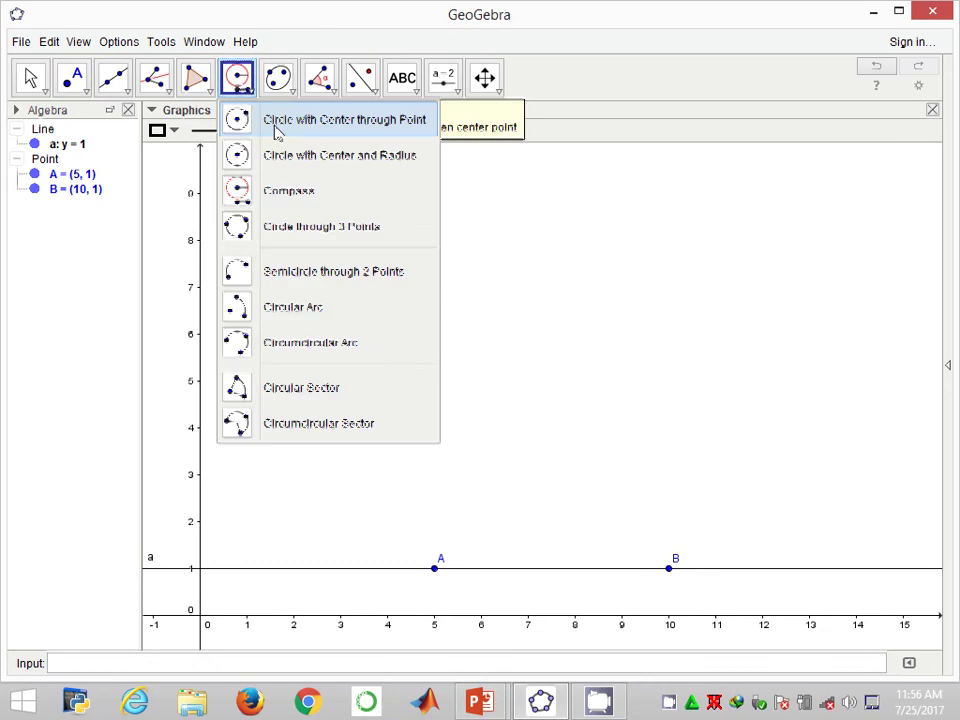
{"action": "left_click", "coordinate": [345, 262]}
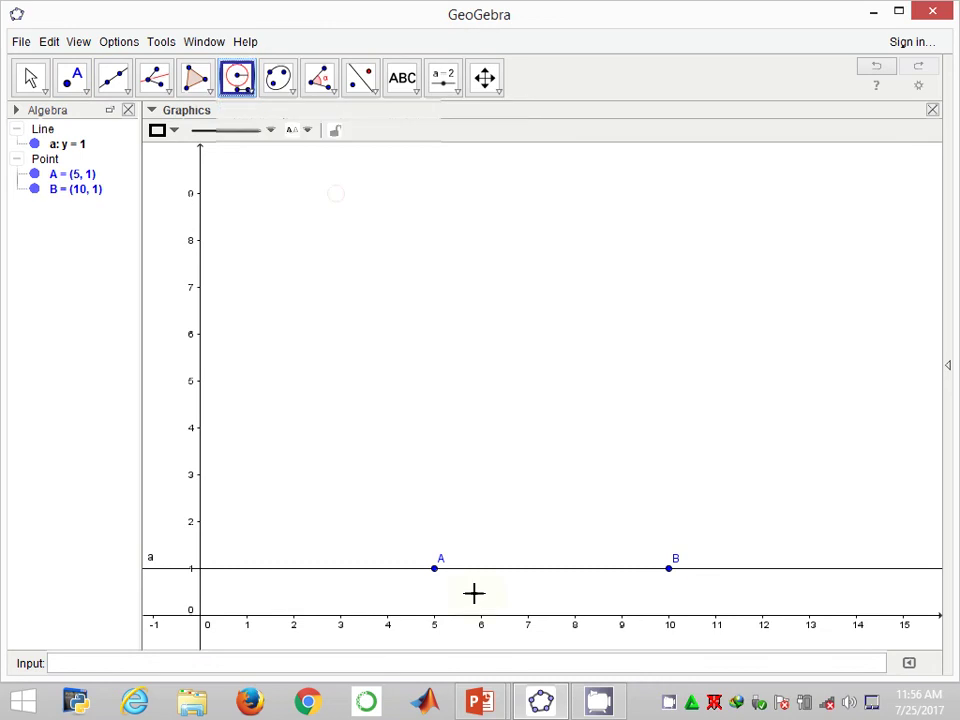
{"action": "left_click", "coordinate": [435, 569]}
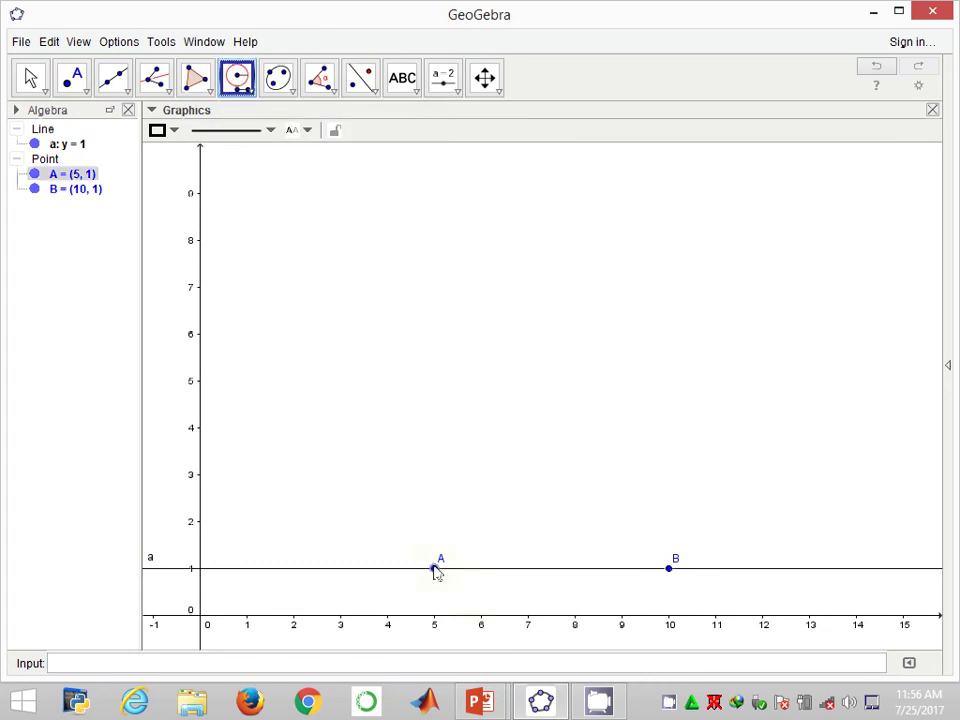
{"action": "left_click", "coordinate": [669, 569]}
{"action": "left_click", "coordinate": [669, 569]}
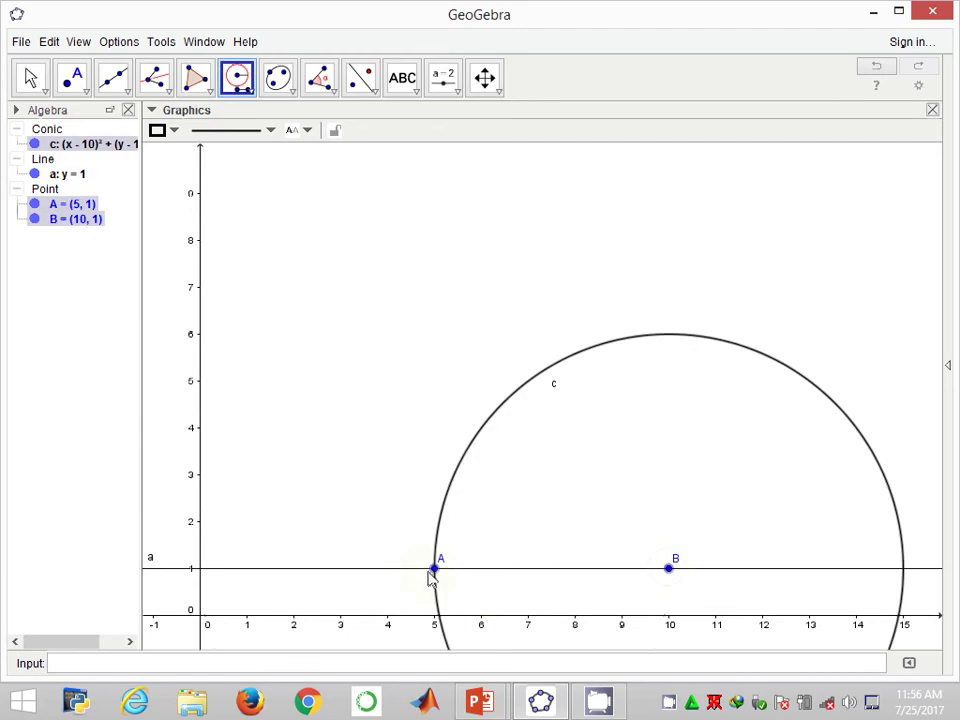
Step: Draw circle d with radius AB centred on A and mark upper intersection C (7.5, 5.33)
{"action": "left_click", "coordinate": [432, 575]}
{"action": "left_click", "coordinate": [437, 577]}
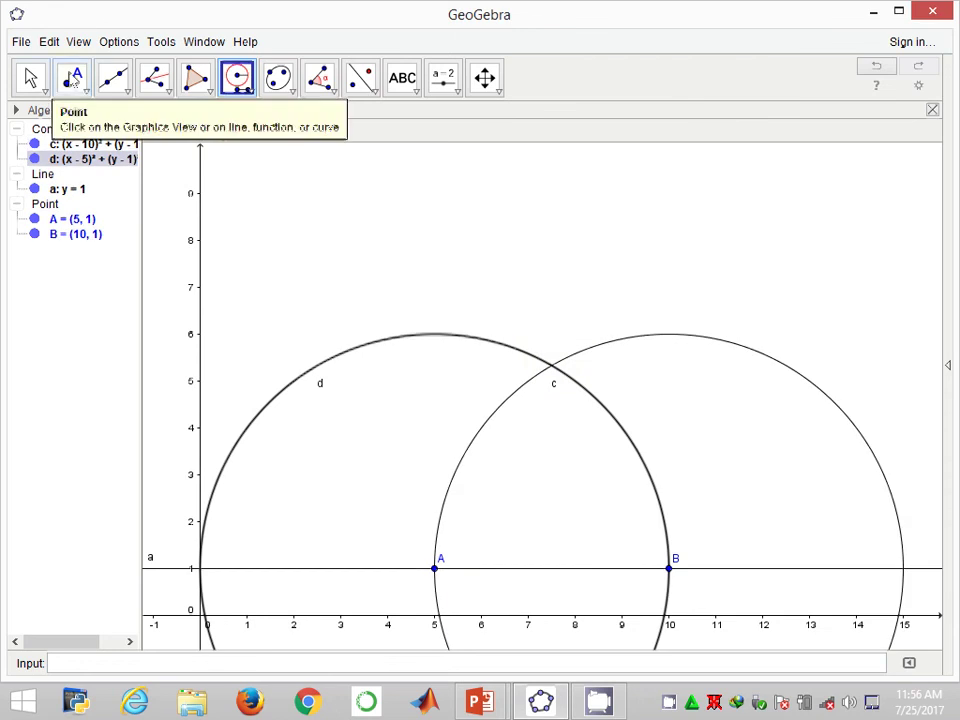
{"action": "left_click", "coordinate": [72, 82]}
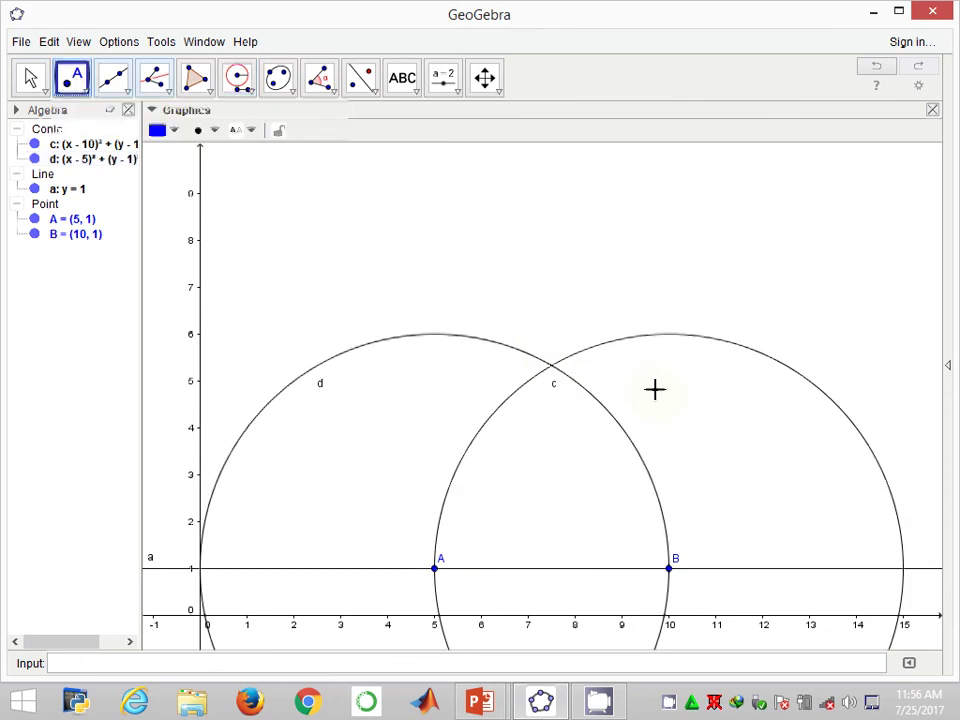
{"action": "left_click", "coordinate": [552, 366]}
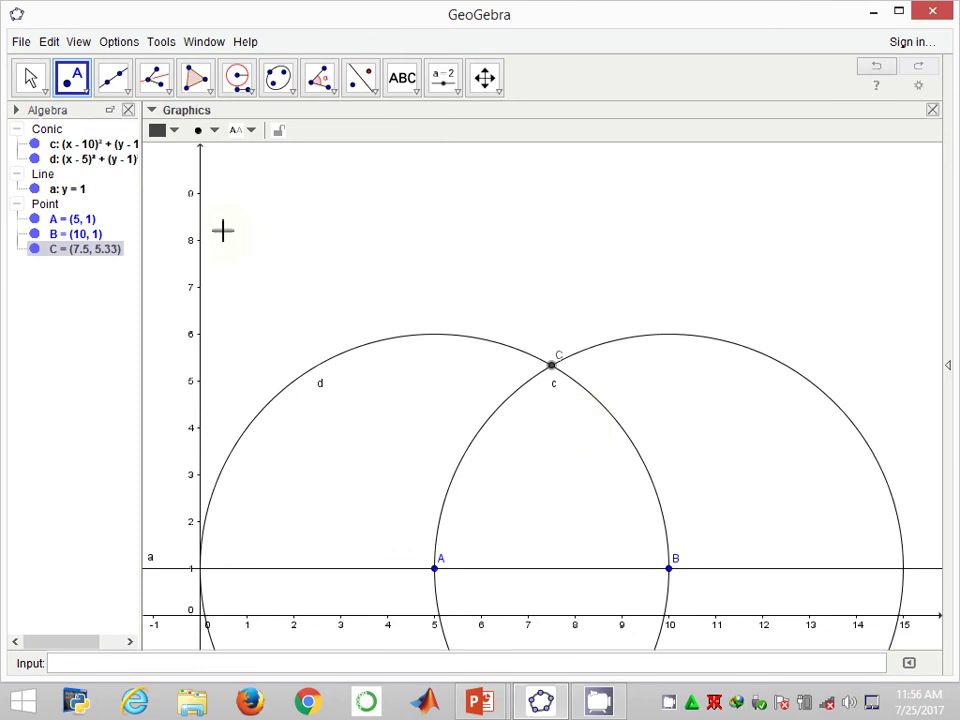
Step: Draw line b through A and C and line e through C and B
{"action": "left_click", "coordinate": [113, 78]}
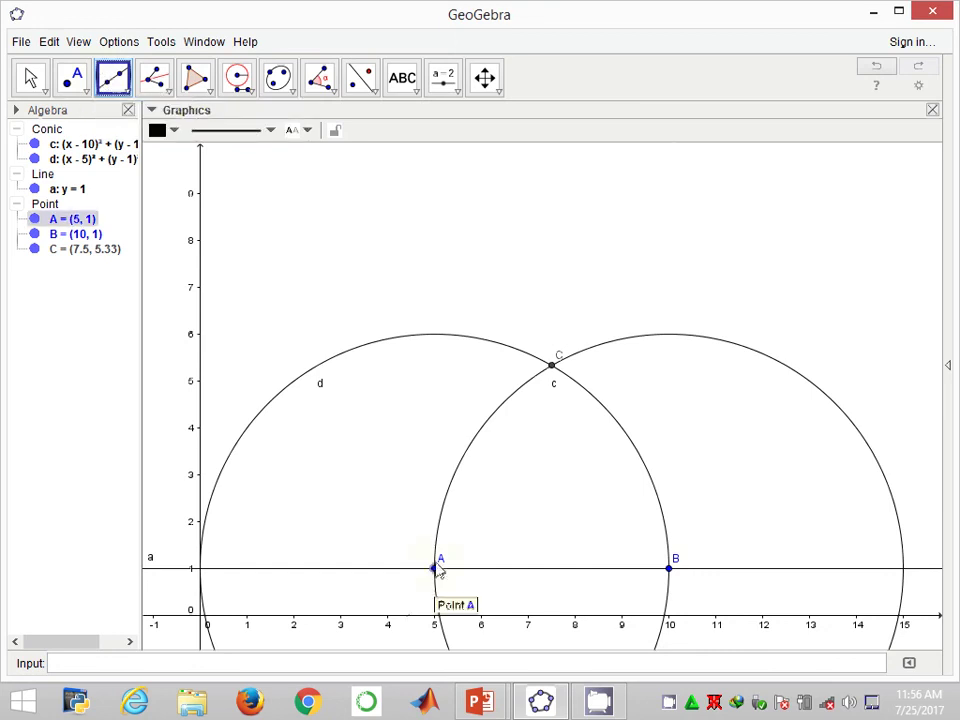
{"action": "left_click", "coordinate": [436, 567]}
{"action": "left_click", "coordinate": [551, 366]}
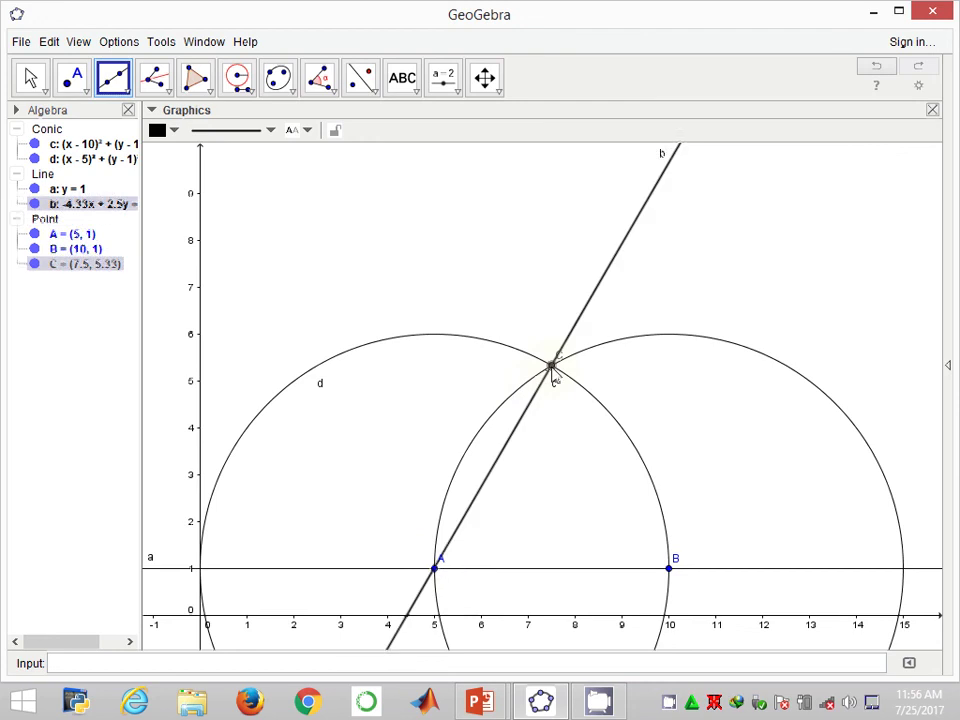
{"action": "left_click", "coordinate": [552, 368]}
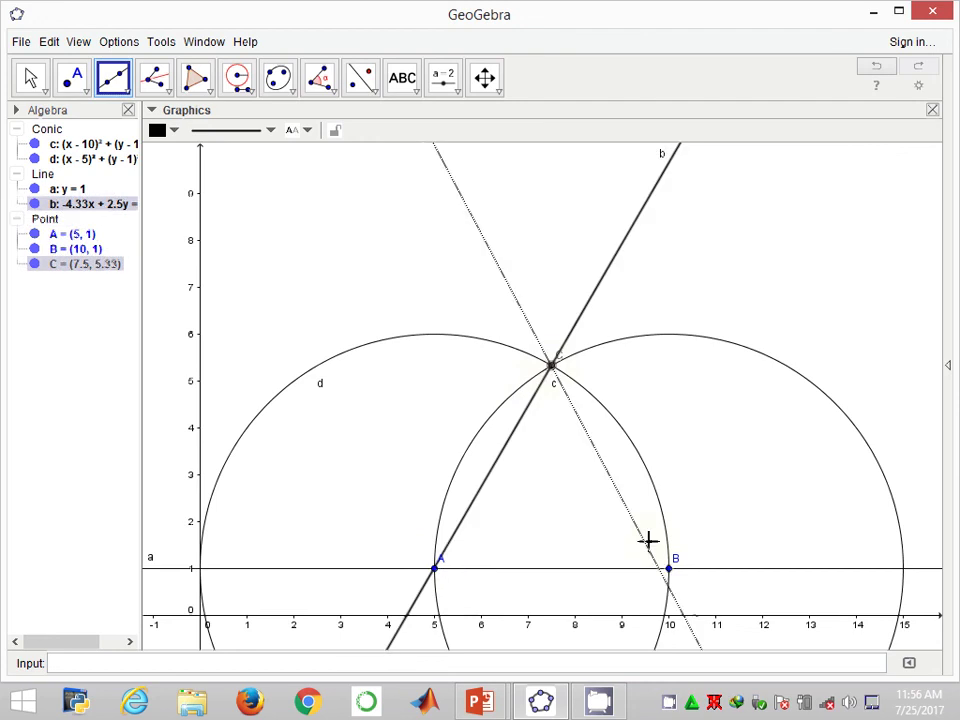
{"action": "left_click", "coordinate": [668, 568]}
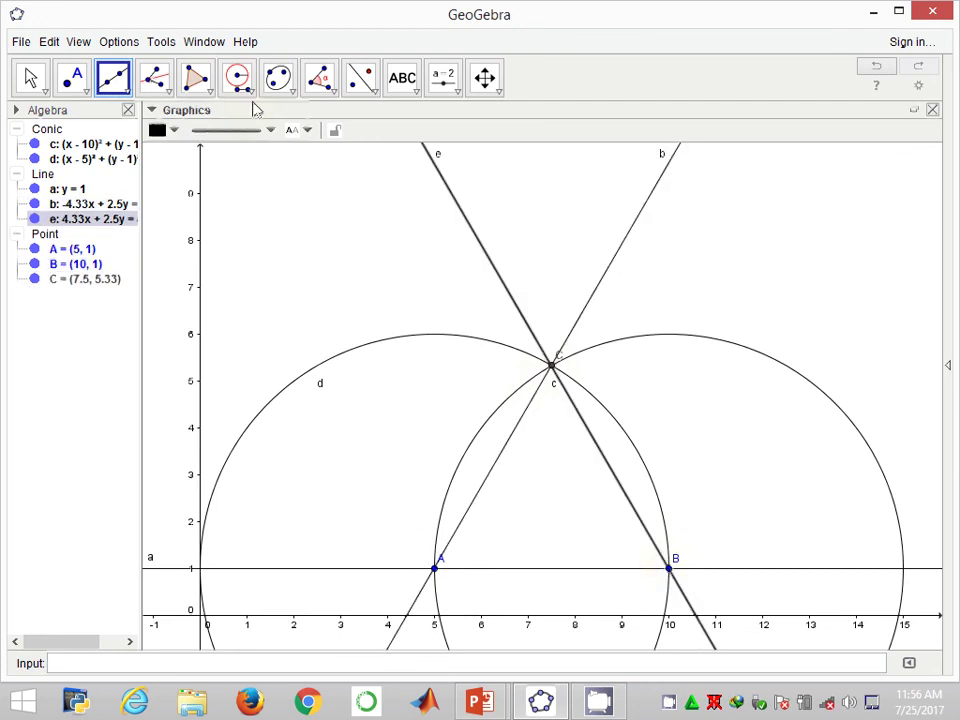
Step: Construct angle bisector f of angle CAB at vertex A
{"action": "left_click", "coordinate": [153, 80]}
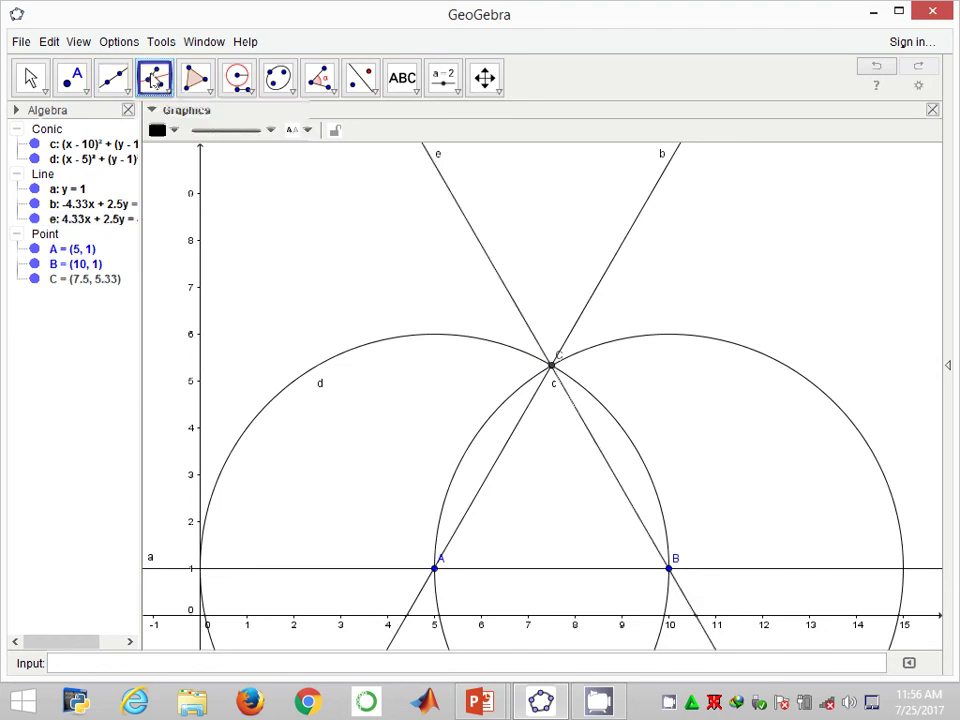
{"action": "left_click", "coordinate": [552, 366]}
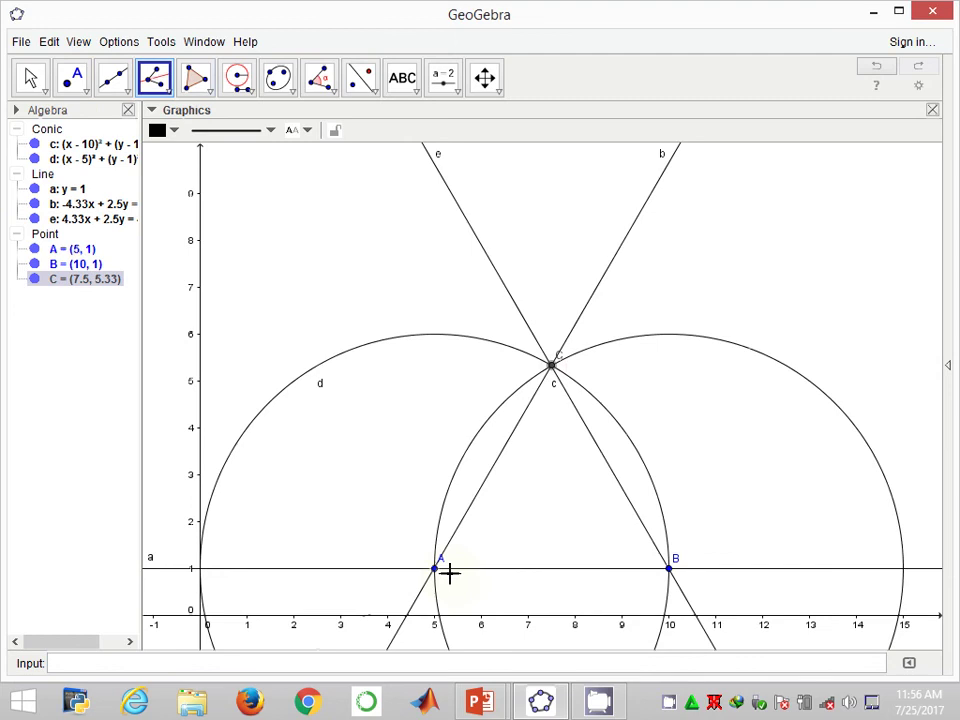
{"action": "left_click", "coordinate": [446, 571]}
{"action": "left_click", "coordinate": [669, 569]}
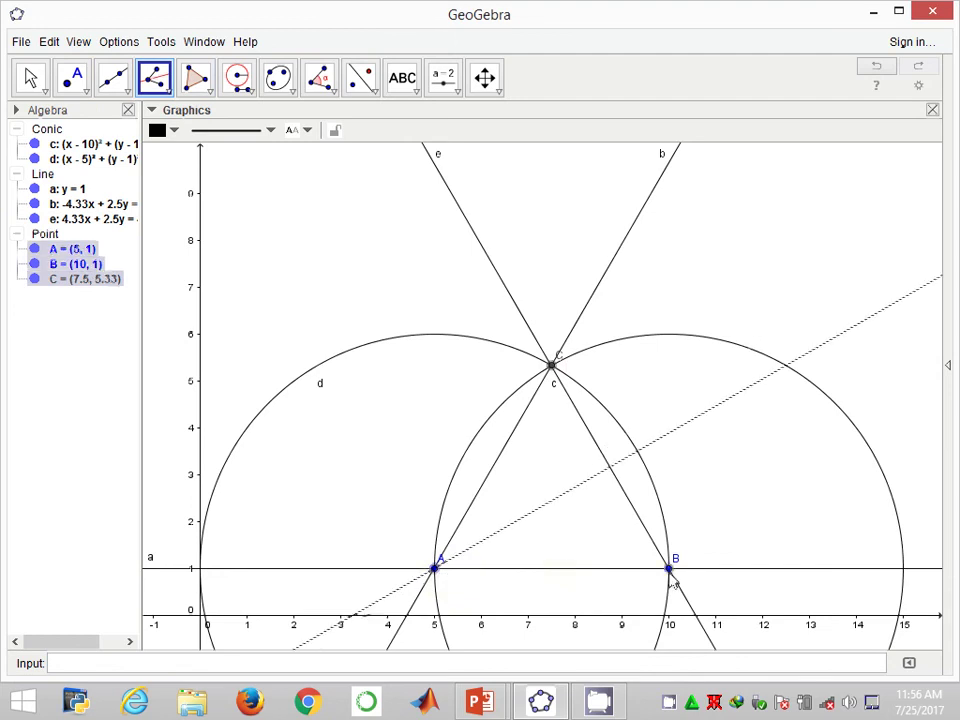
{"action": "left_click", "coordinate": [669, 569]}
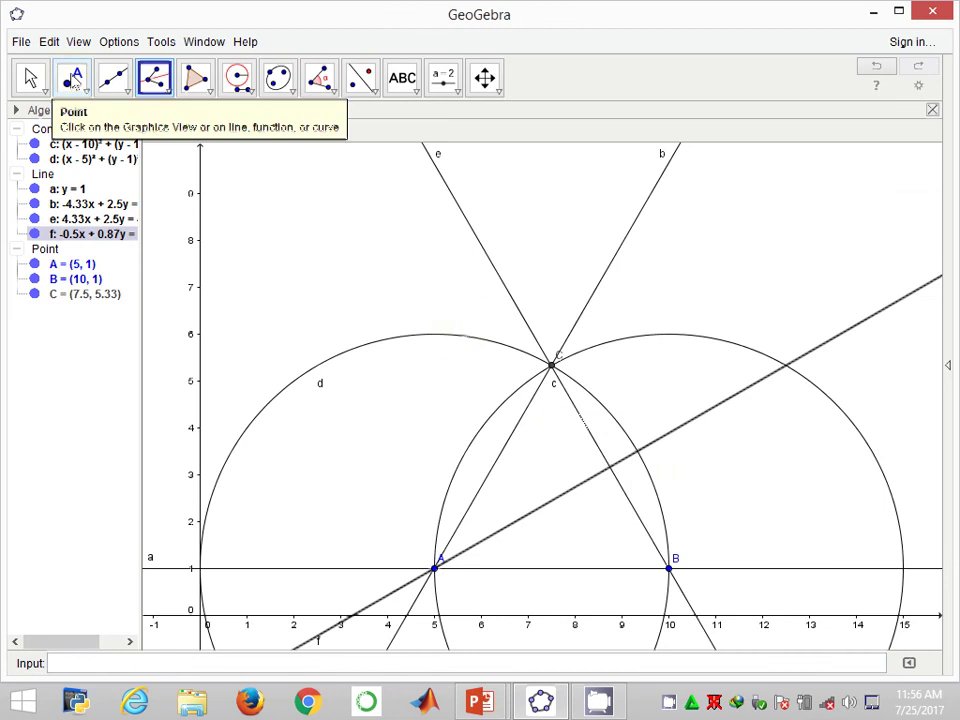
Step: Mark point D where f meets line e and point E where f meets circle d
{"action": "left_click", "coordinate": [73, 80]}
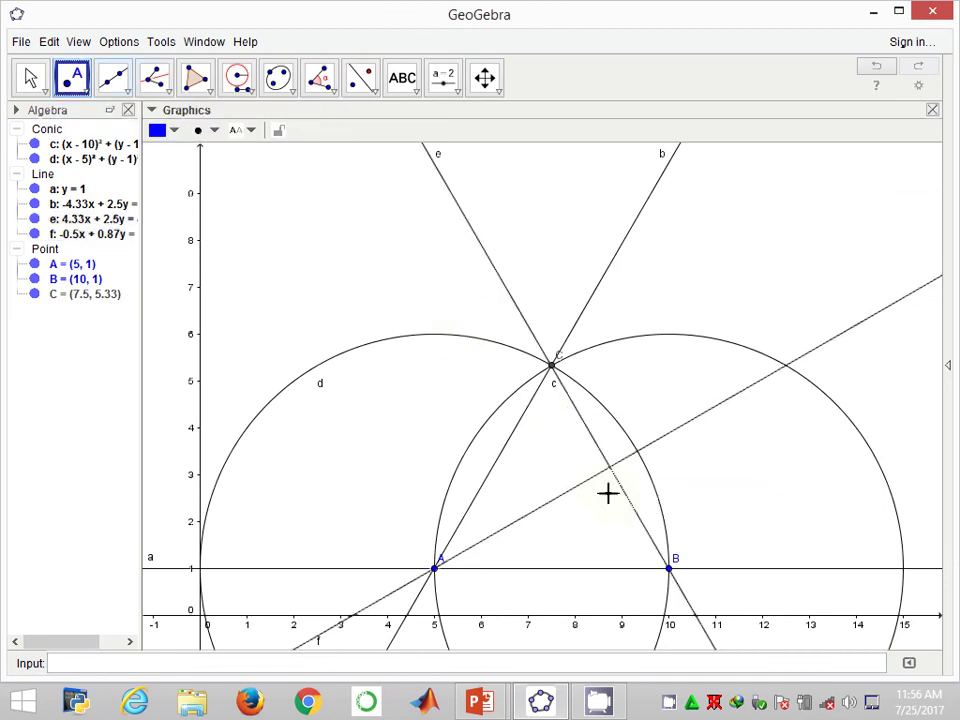
{"action": "left_click", "coordinate": [611, 468]}
{"action": "left_click", "coordinate": [641, 451]}
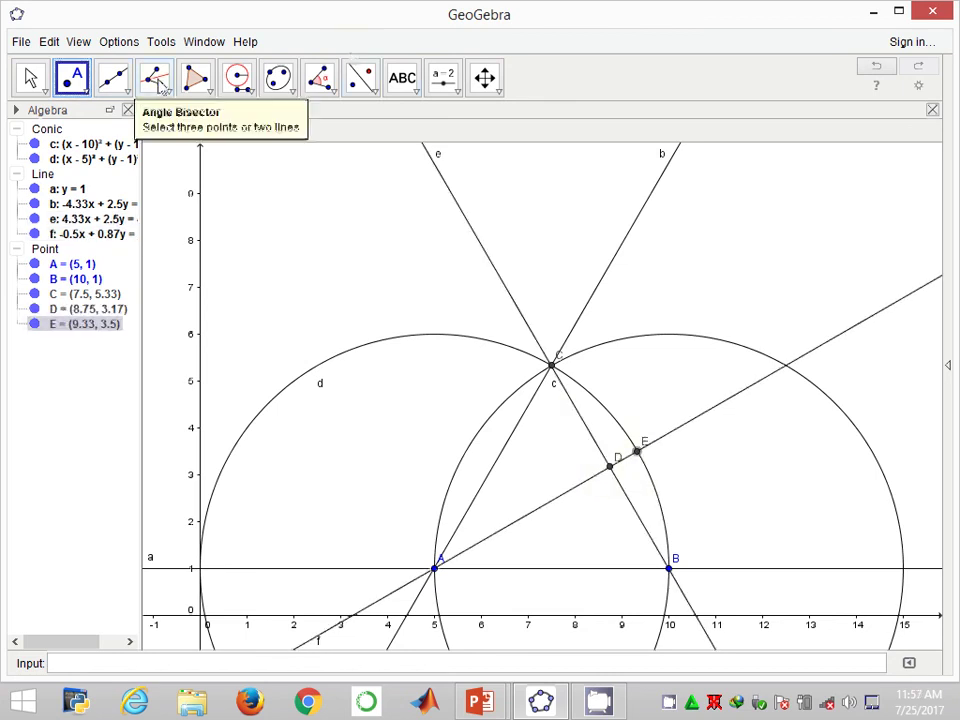
Step: Construct bisector g of angle EDB through D
{"action": "left_click", "coordinate": [158, 82]}
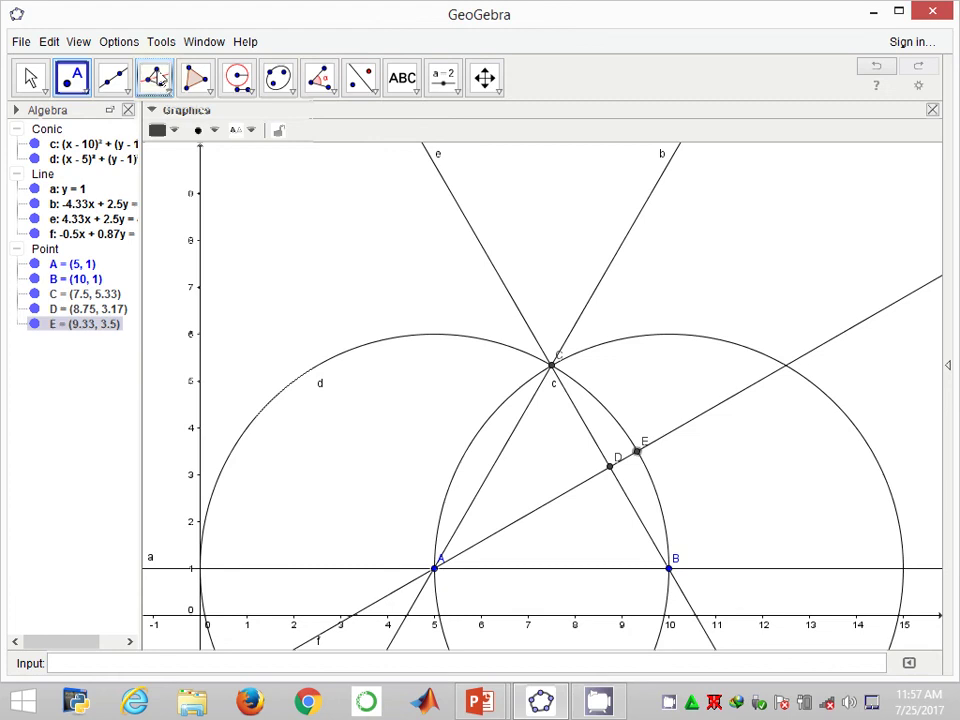
{"action": "left_click", "coordinate": [158, 80]}
{"action": "left_click", "coordinate": [237, 80]}
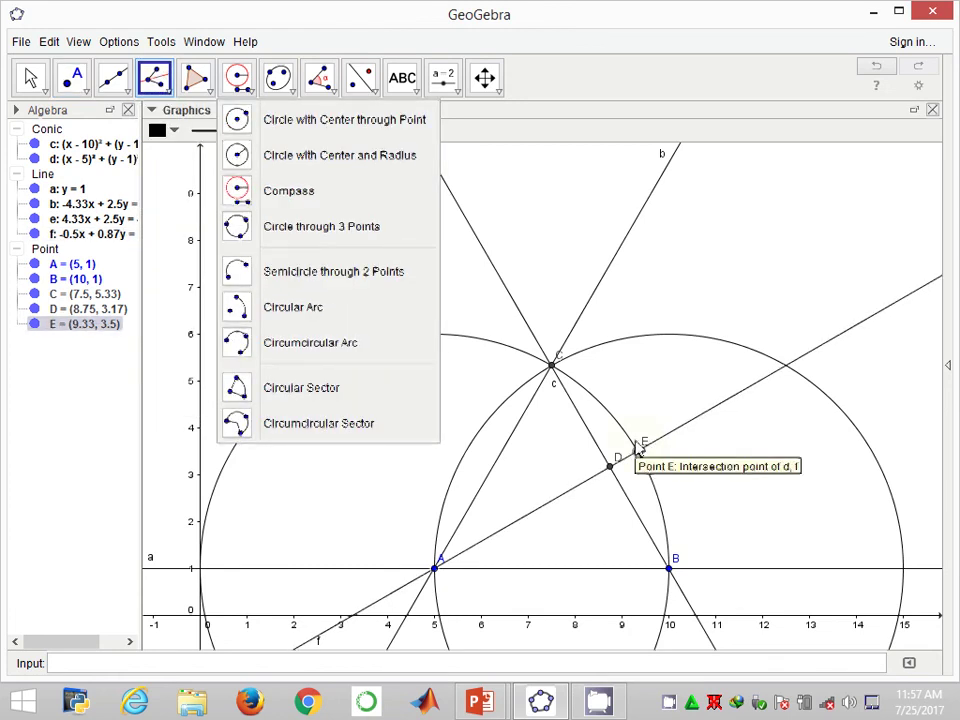
{"action": "left_click", "coordinate": [638, 449]}
{"action": "left_click", "coordinate": [614, 467]}
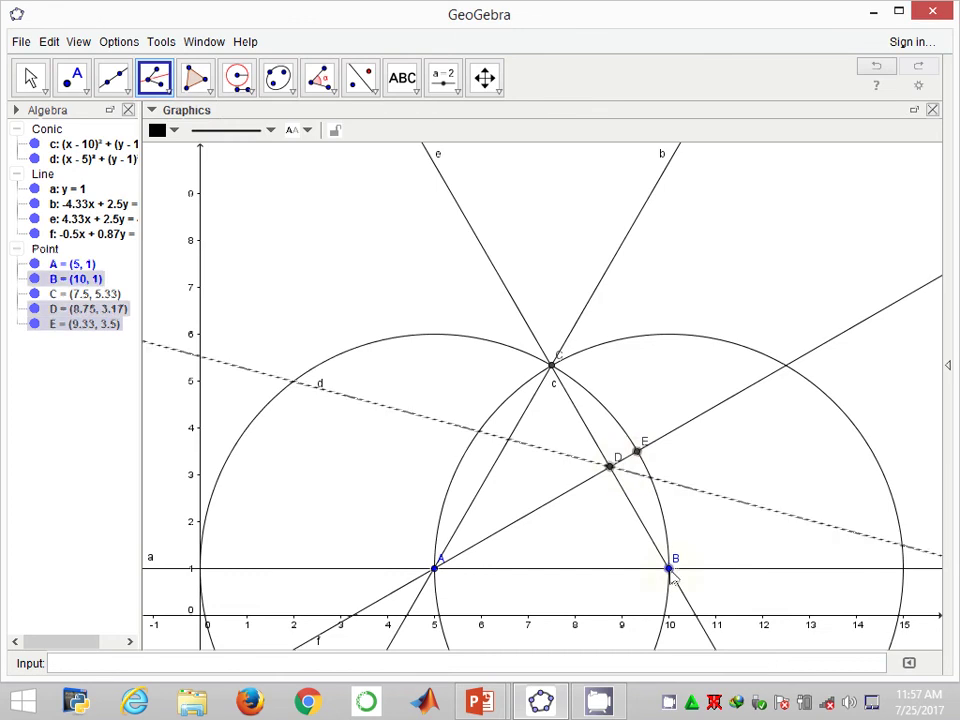
{"action": "left_click", "coordinate": [670, 570]}
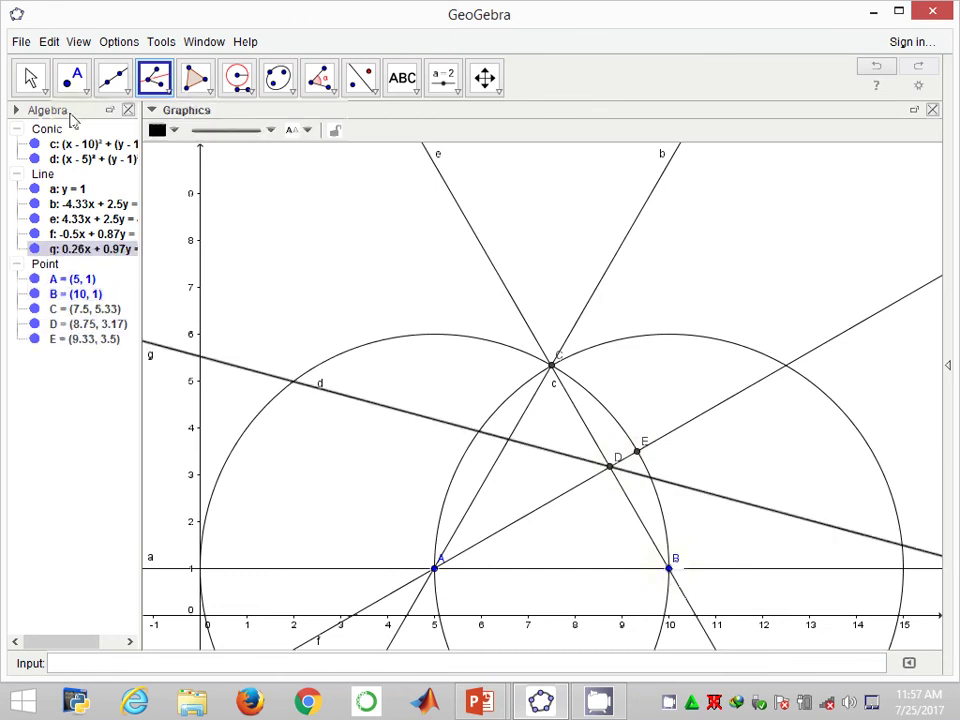
Step: Place point F (9.61, 2.93) where g meets circle d, then draw bisector h of angle EDF
{"action": "left_click", "coordinate": [73, 77]}
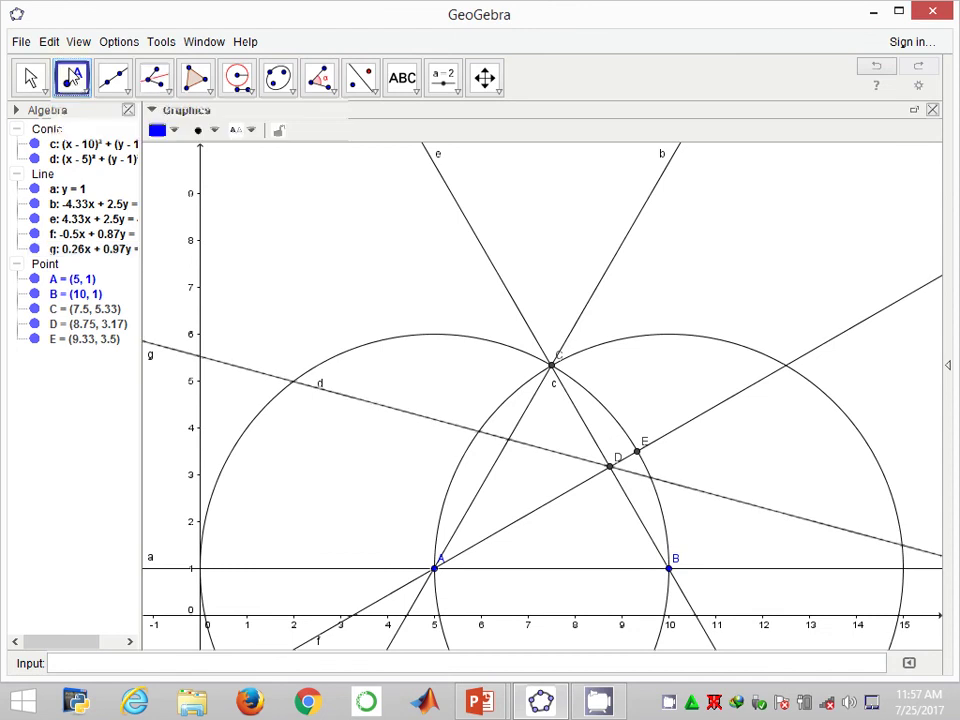
{"action": "left_click", "coordinate": [651, 479]}
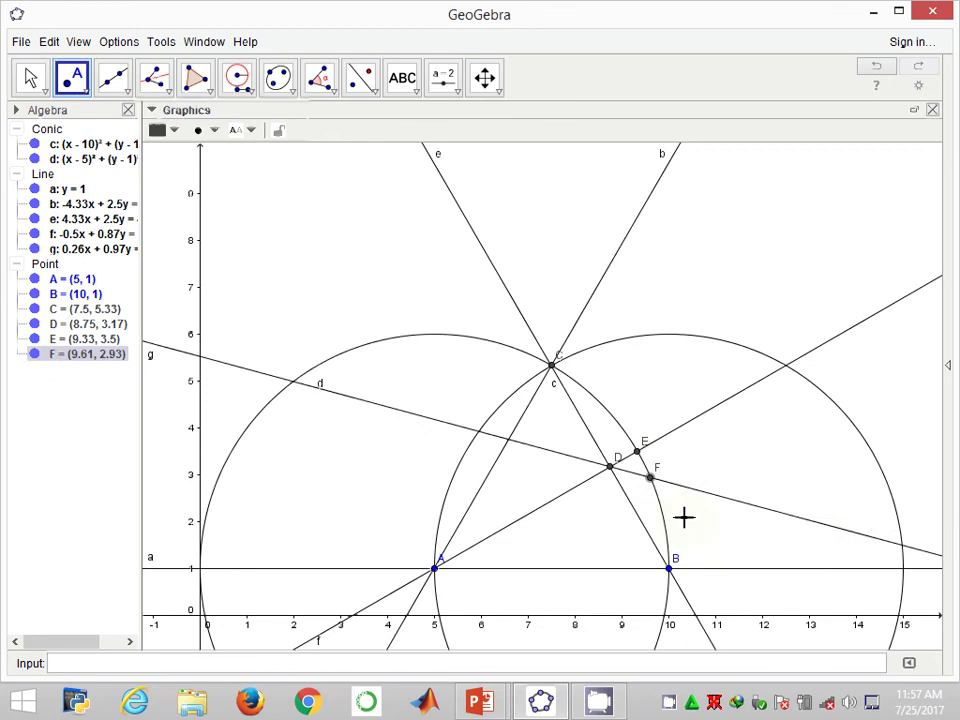
{"action": "left_click", "coordinate": [155, 78]}
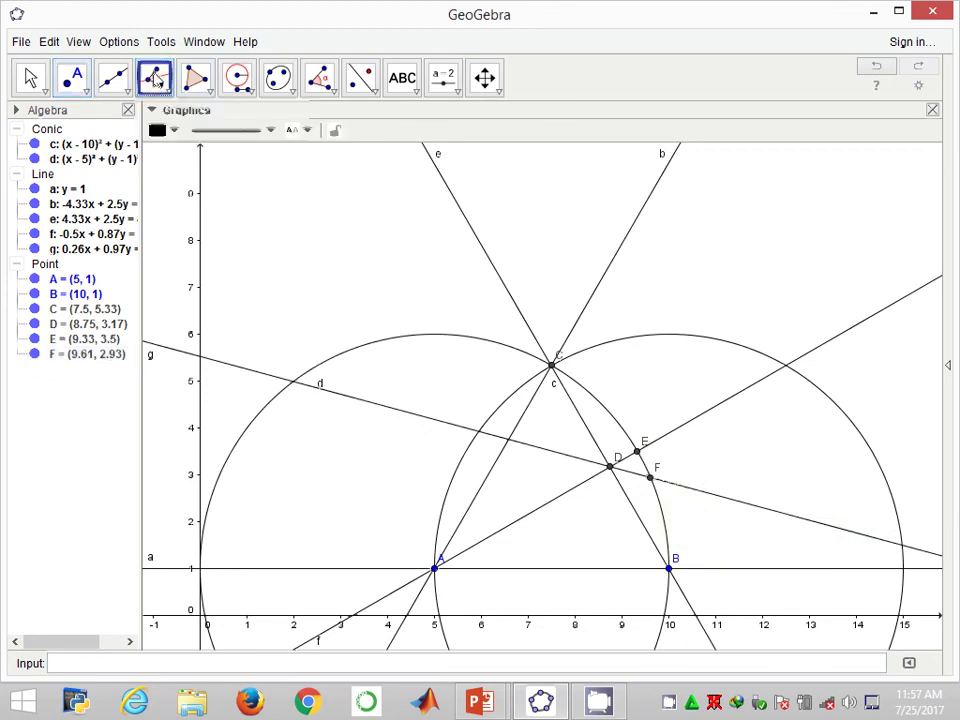
{"action": "left_click", "coordinate": [639, 455]}
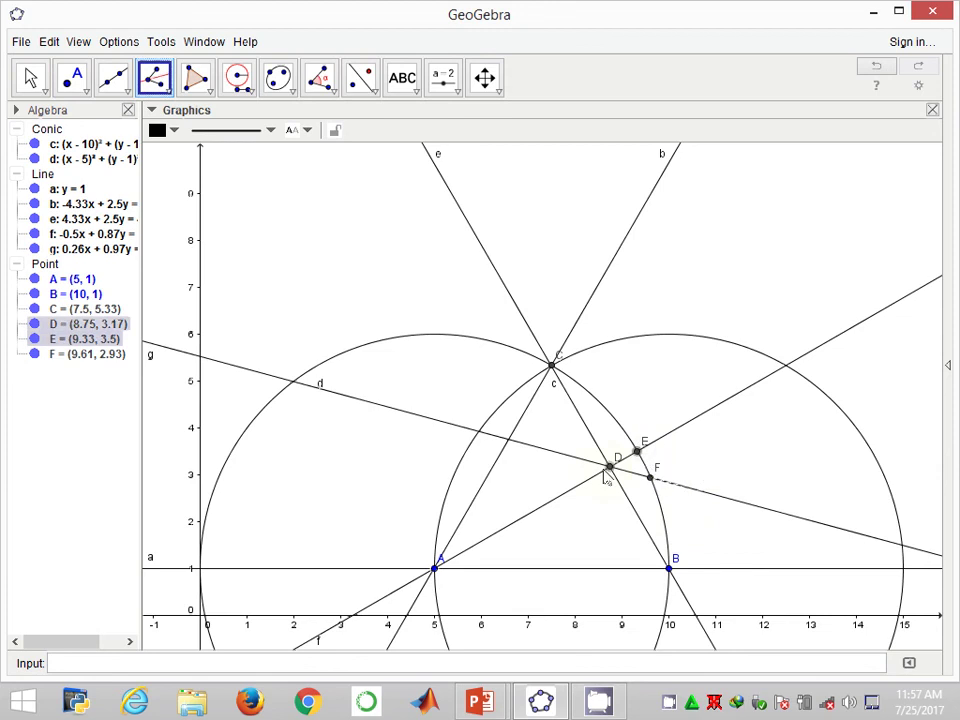
{"action": "left_click", "coordinate": [651, 478]}
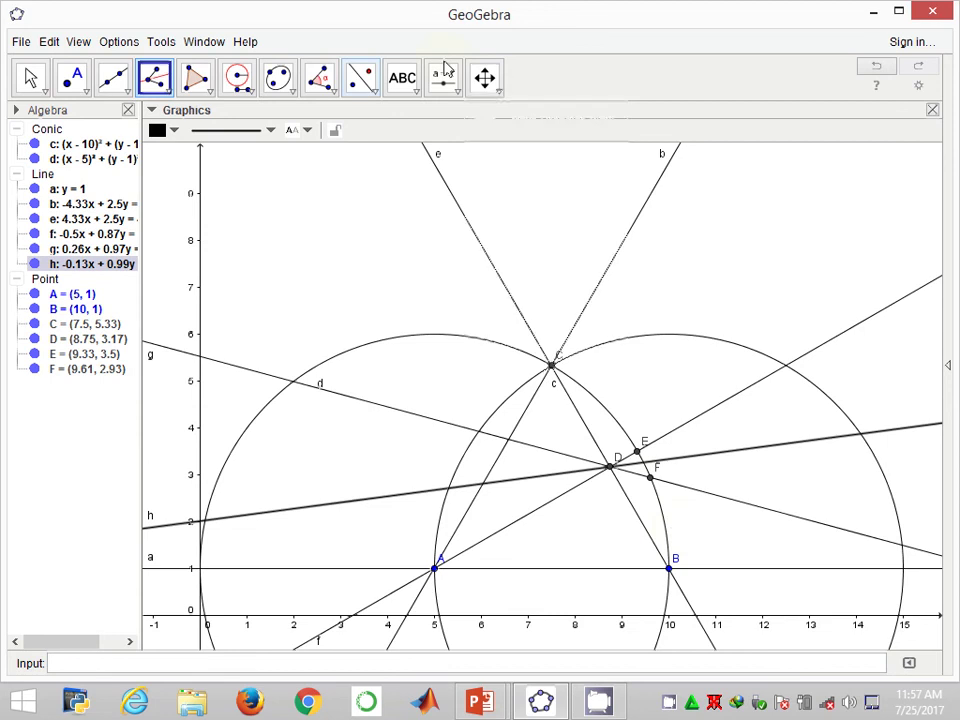
{"action": "left_click", "coordinate": [495, 90]}
Step: Zoom in near D, mark point G (9.46, 3.26) where bisector h meets circle d, then zoom out
{"action": "left_click", "coordinate": [510, 150]}
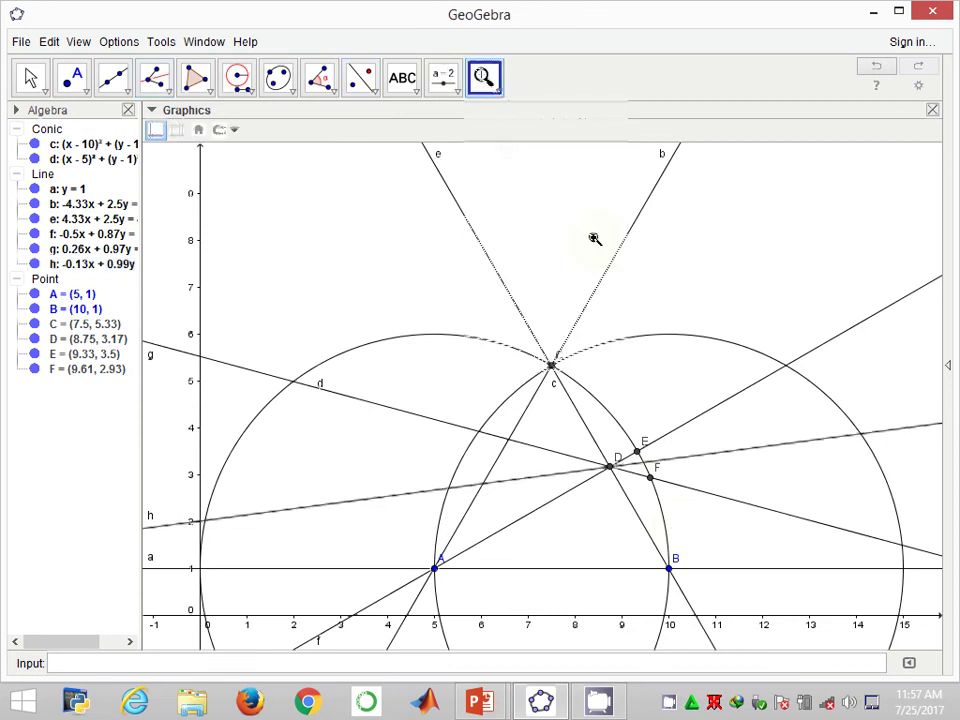
{"action": "left_click", "coordinate": [713, 420]}
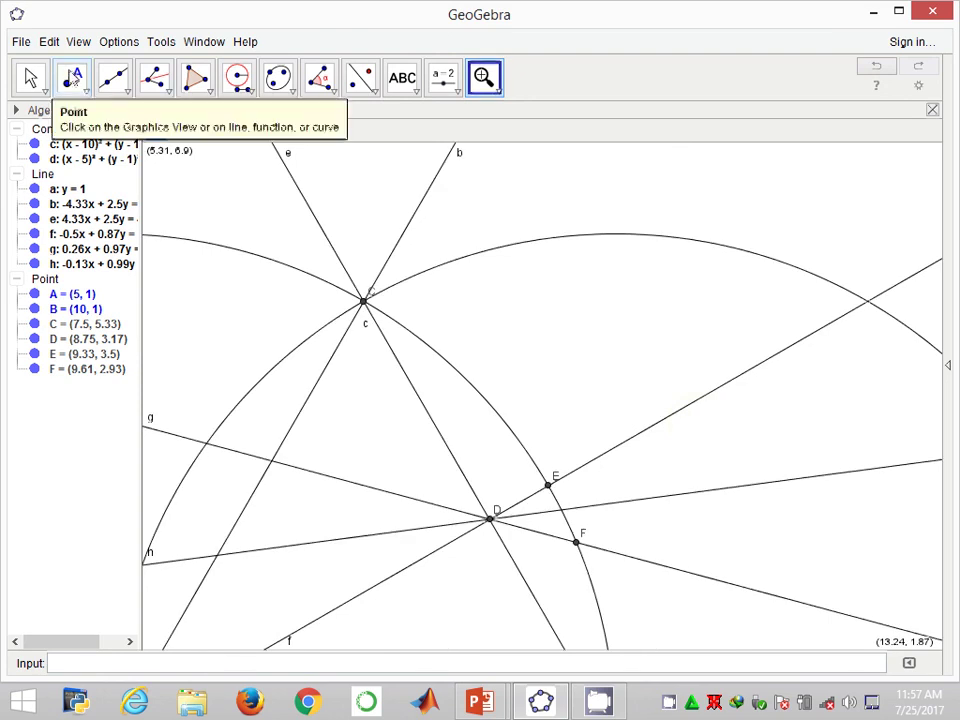
{"action": "left_click", "coordinate": [73, 80]}
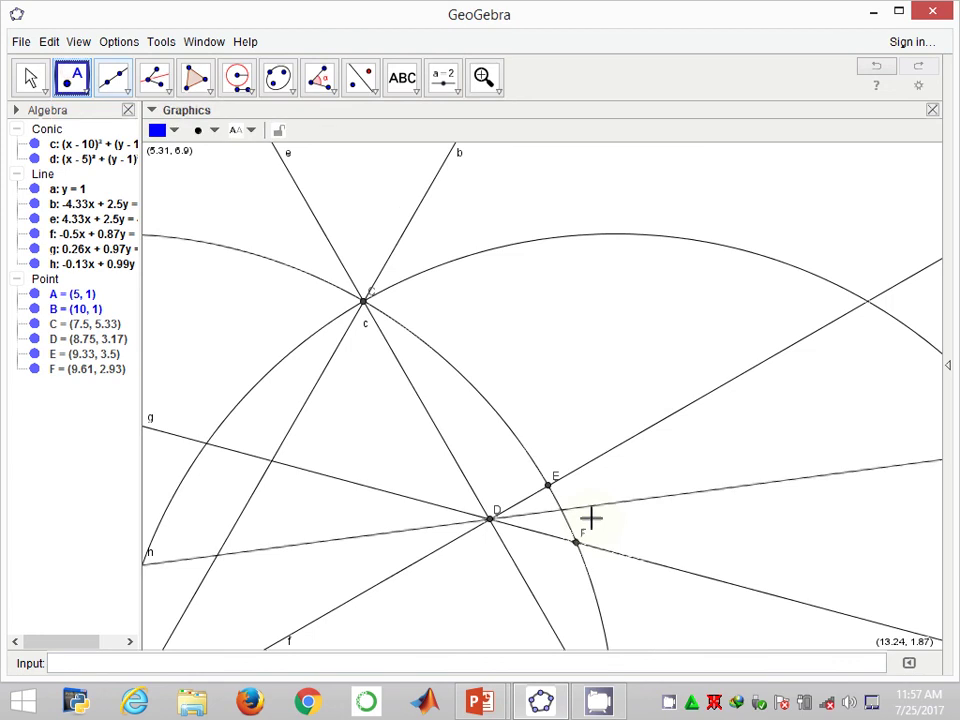
{"action": "left_click", "coordinate": [563, 510]}
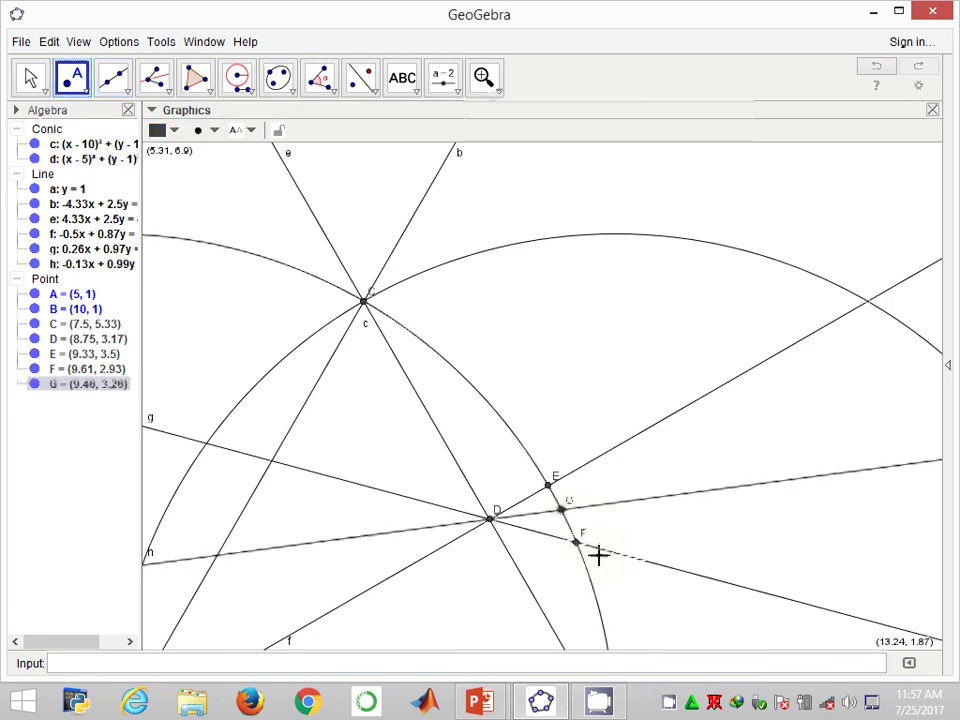
{"action": "left_click", "coordinate": [490, 94]}
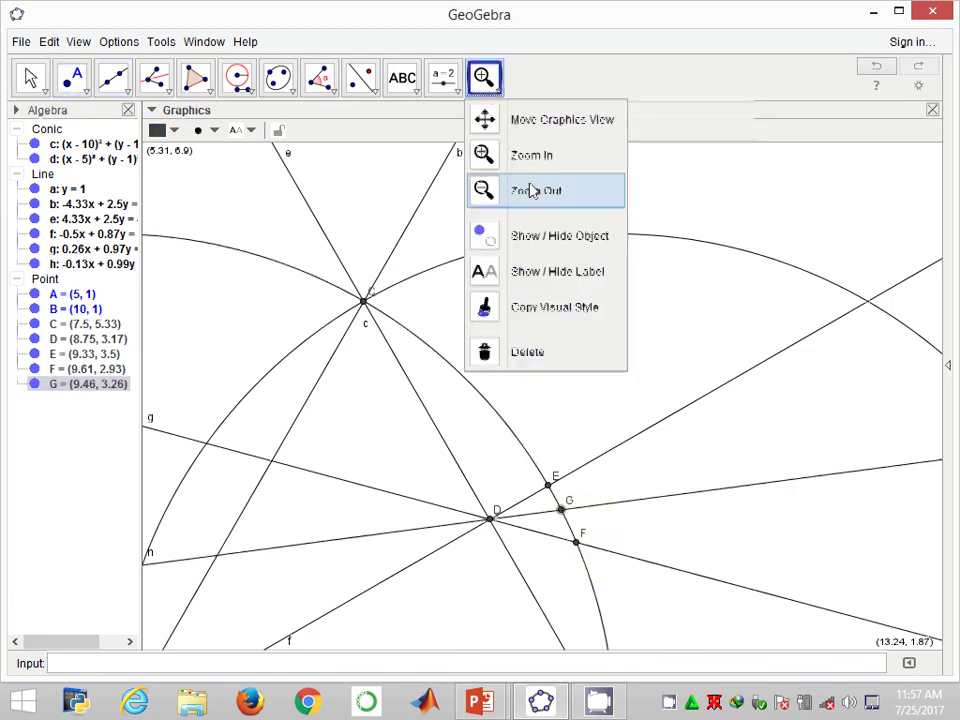
{"action": "left_click", "coordinate": [532, 191]}
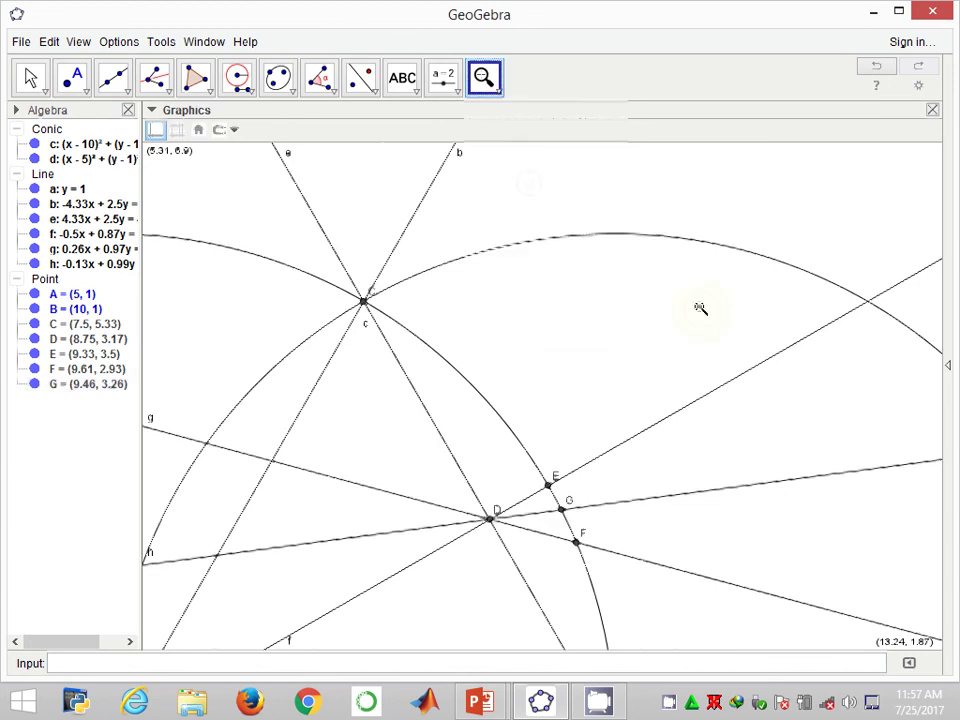
{"action": "left_click", "coordinate": [700, 308]}
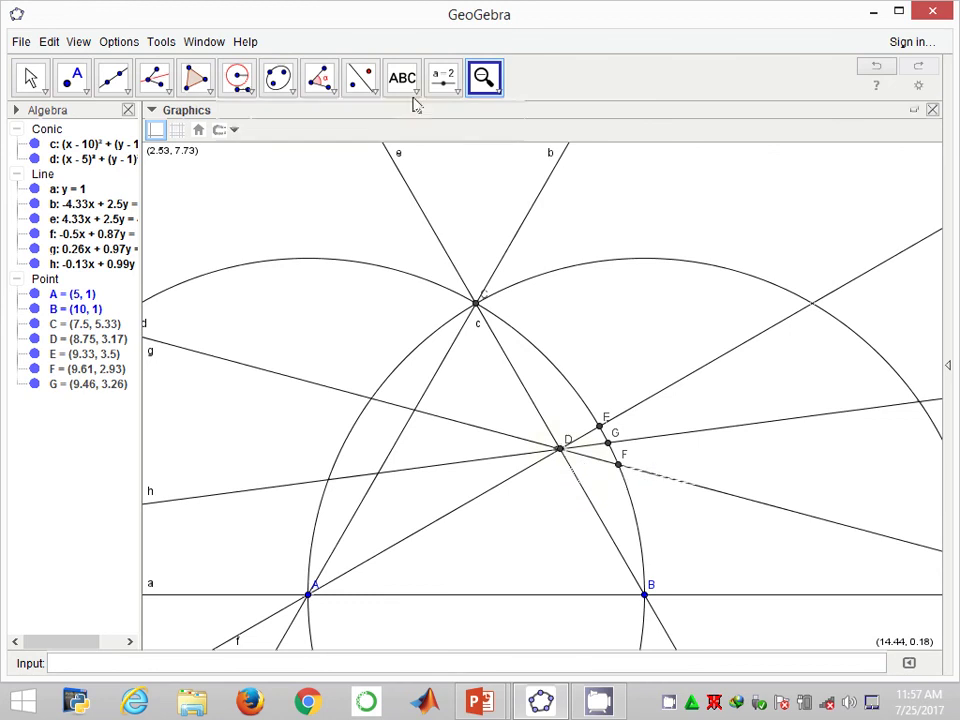
Step: Draw compass circle k with radius DF centred at E
{"action": "left_click", "coordinate": [240, 82]}
{"action": "left_click", "coordinate": [560, 450]}
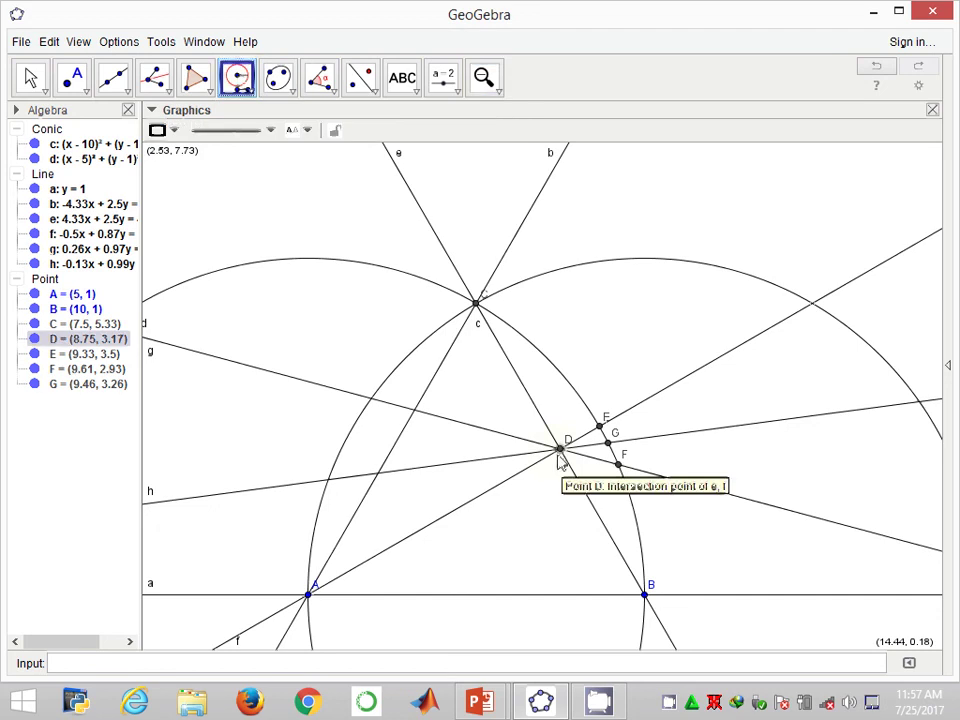
{"action": "left_click", "coordinate": [615, 468]}
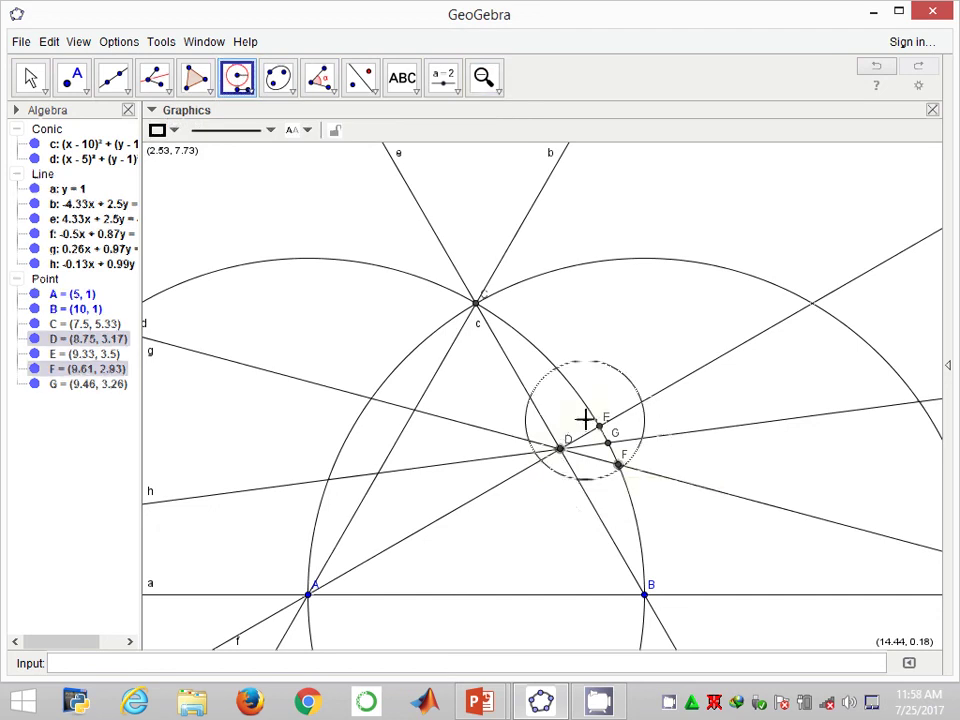
{"action": "left_click", "coordinate": [599, 426]}
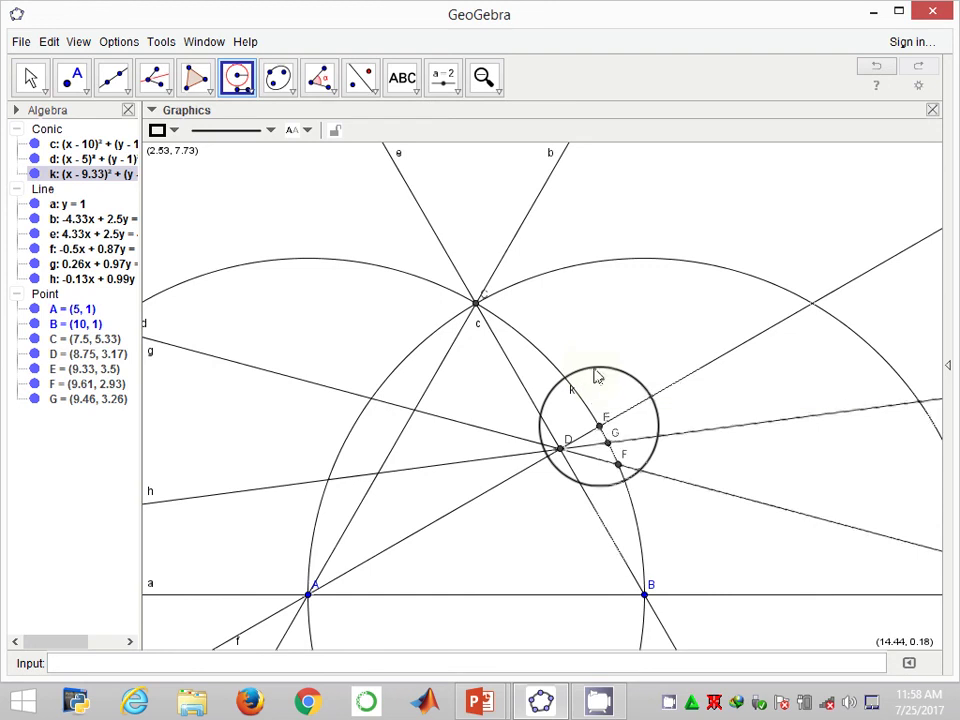
Step: Colour circle k dark green (#006633) in its properties
{"action": "right_click", "coordinate": [595, 373]}
{"action": "left_click", "coordinate": [671, 549]}
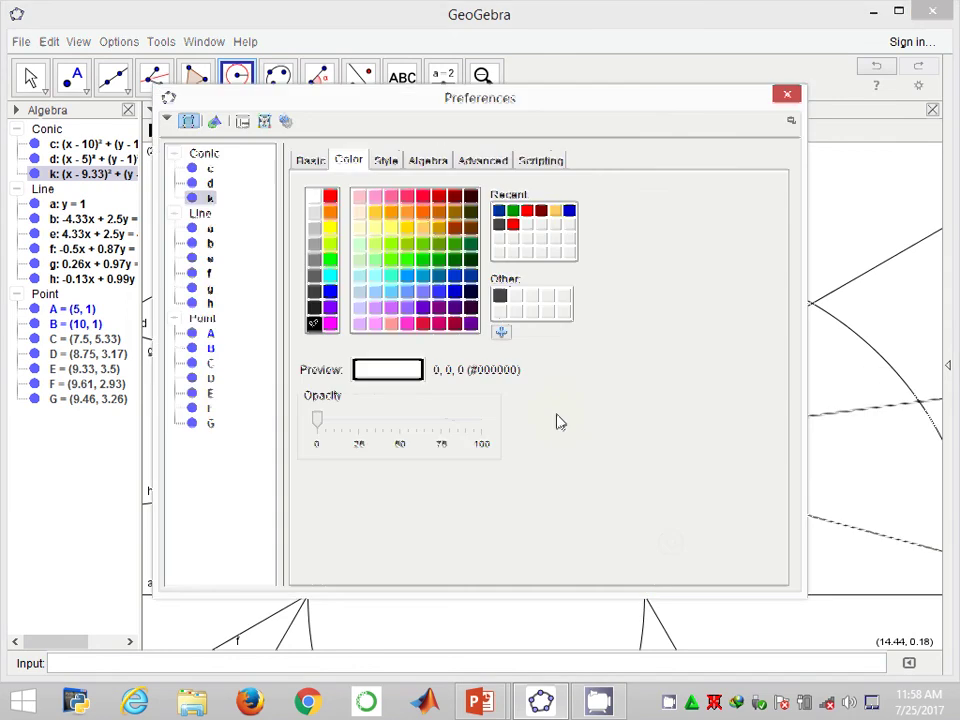
{"action": "left_click", "coordinate": [470, 244]}
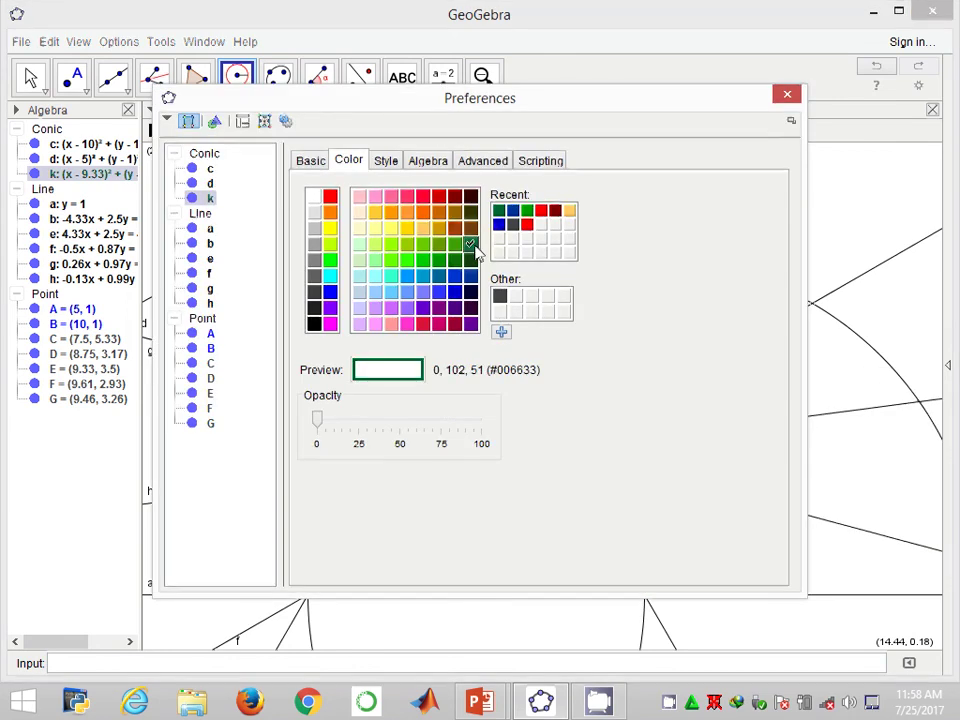
{"action": "left_click", "coordinate": [787, 94]}
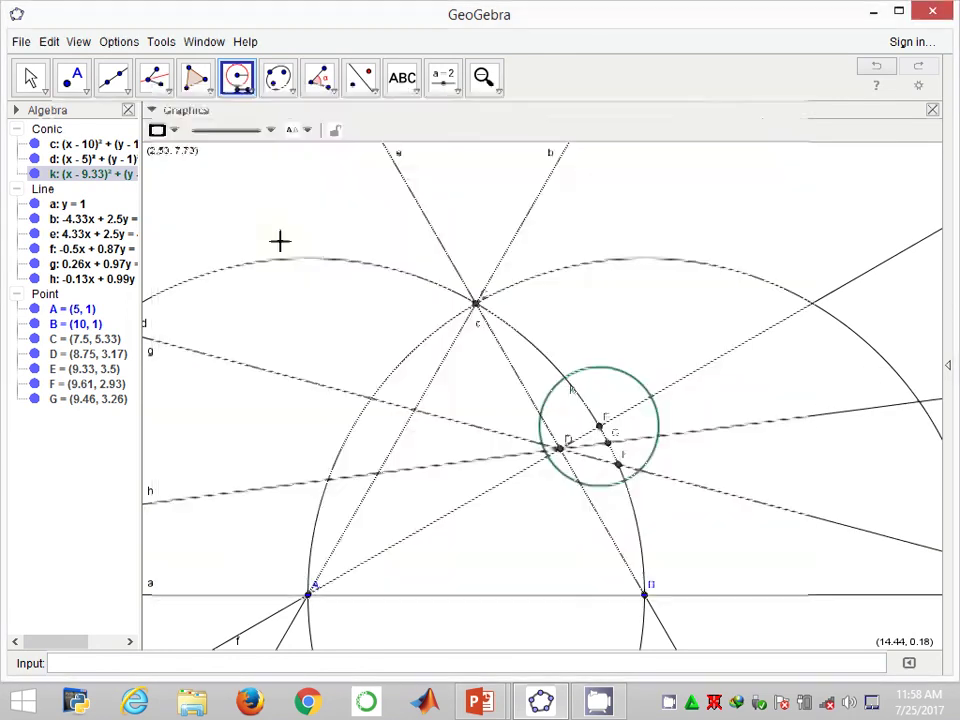
{"action": "left_click", "coordinate": [72, 84]}
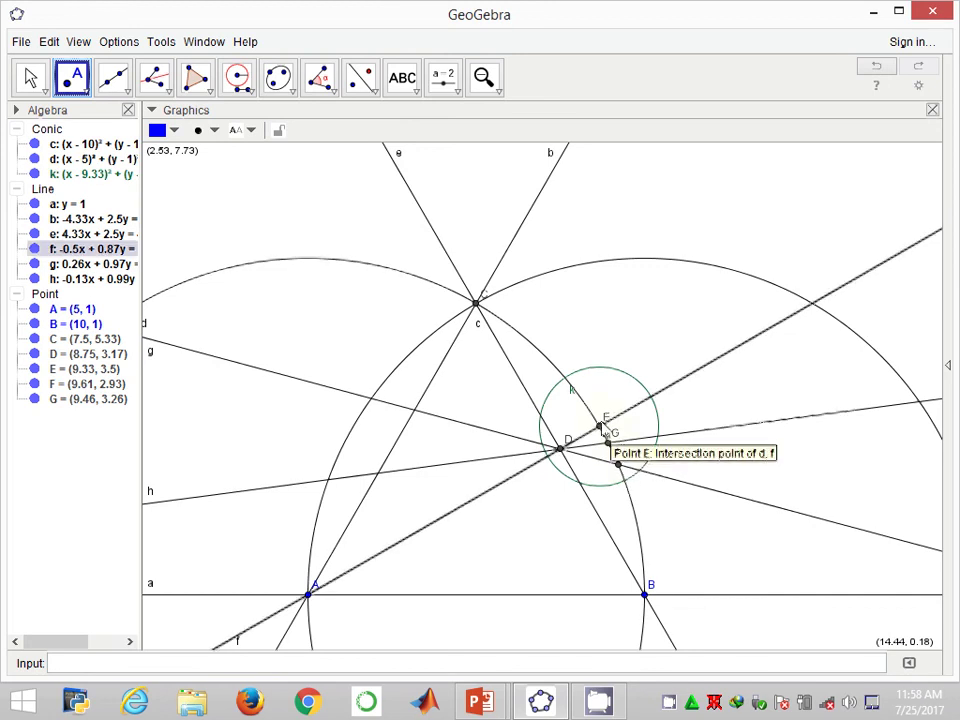
Step: Mark point H (8.82, 4.23) where circles d and k meet and draw circle p of radius DG centred on H
{"action": "left_click", "coordinate": [565, 380]}
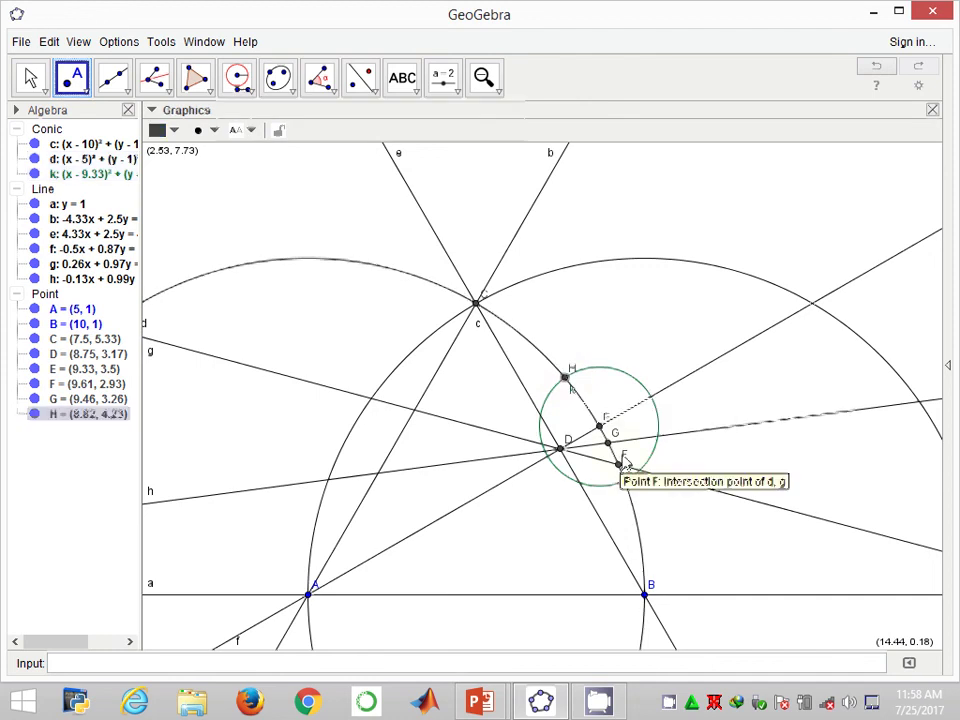
{"action": "left_click", "coordinate": [237, 82]}
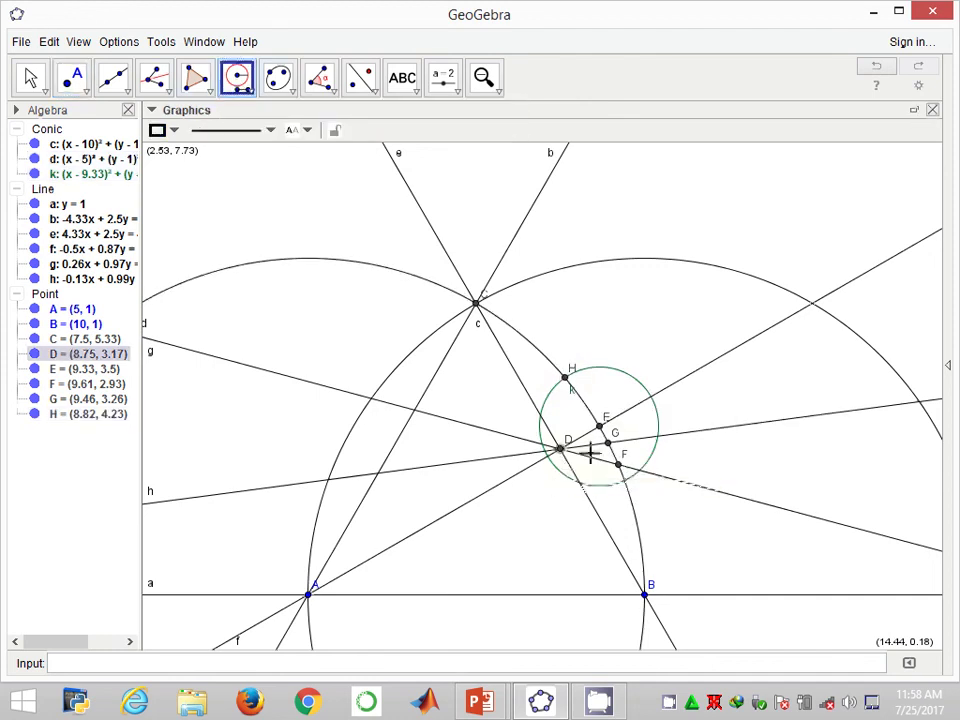
{"action": "left_click", "coordinate": [607, 444]}
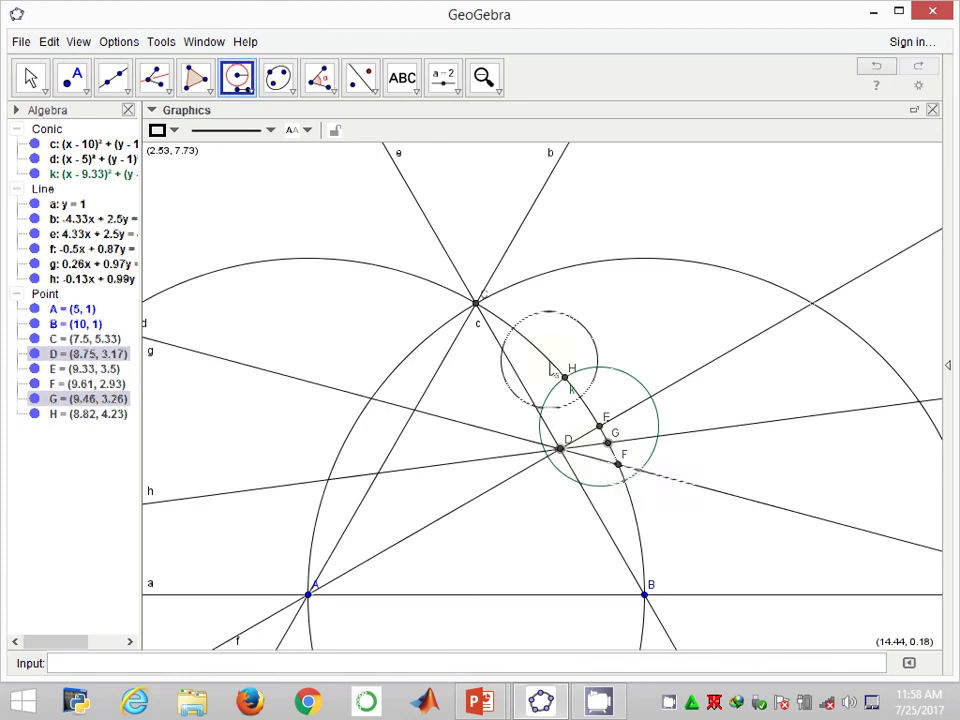
{"action": "left_click", "coordinate": [565, 376]}
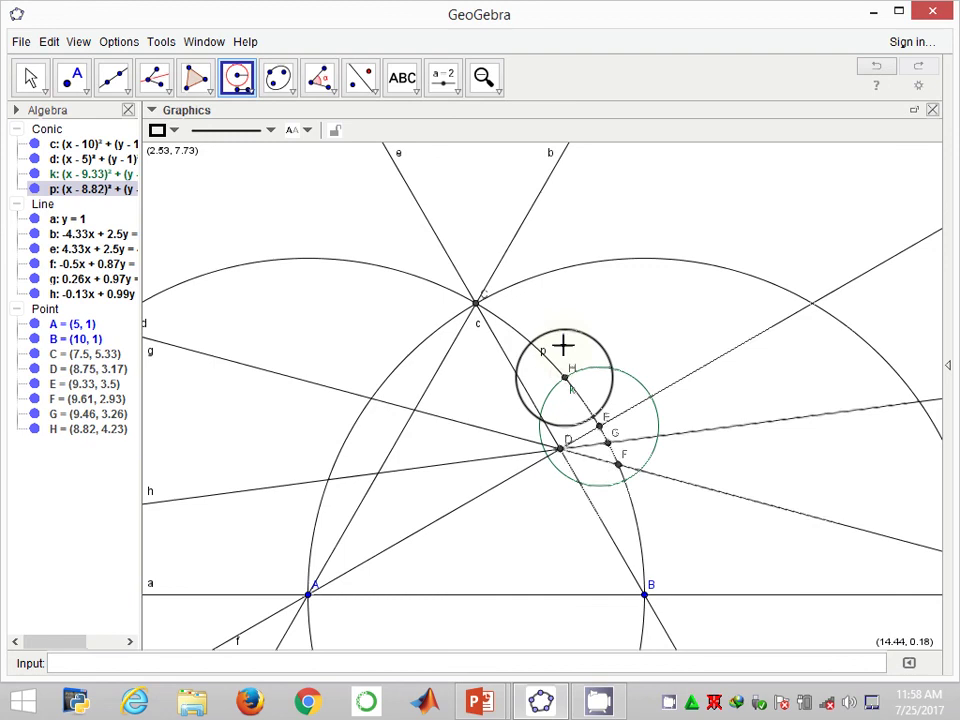
Step: Colour circle p red in its properties
{"action": "right_click", "coordinate": [561, 331]}
{"action": "left_click", "coordinate": [620, 509]}
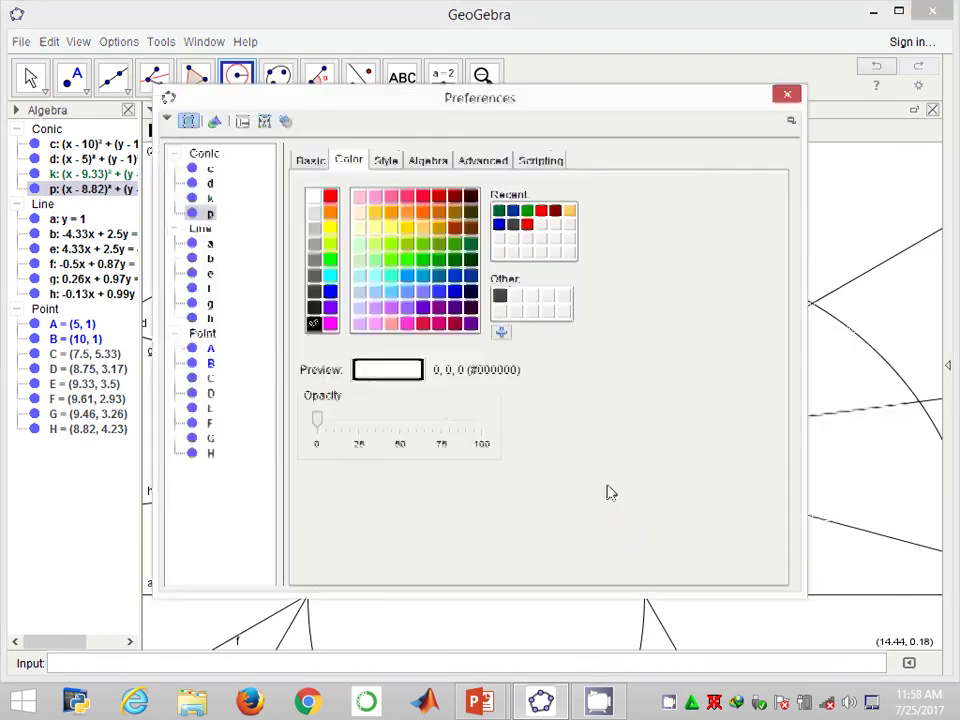
{"action": "left_click", "coordinate": [330, 196]}
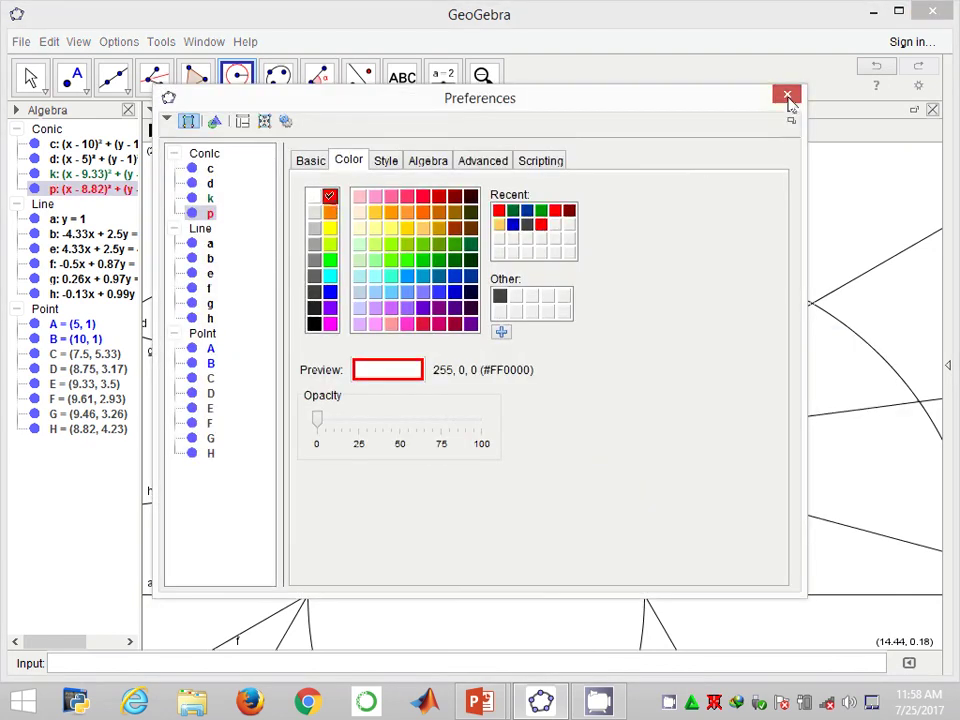
{"action": "left_click", "coordinate": [788, 97]}
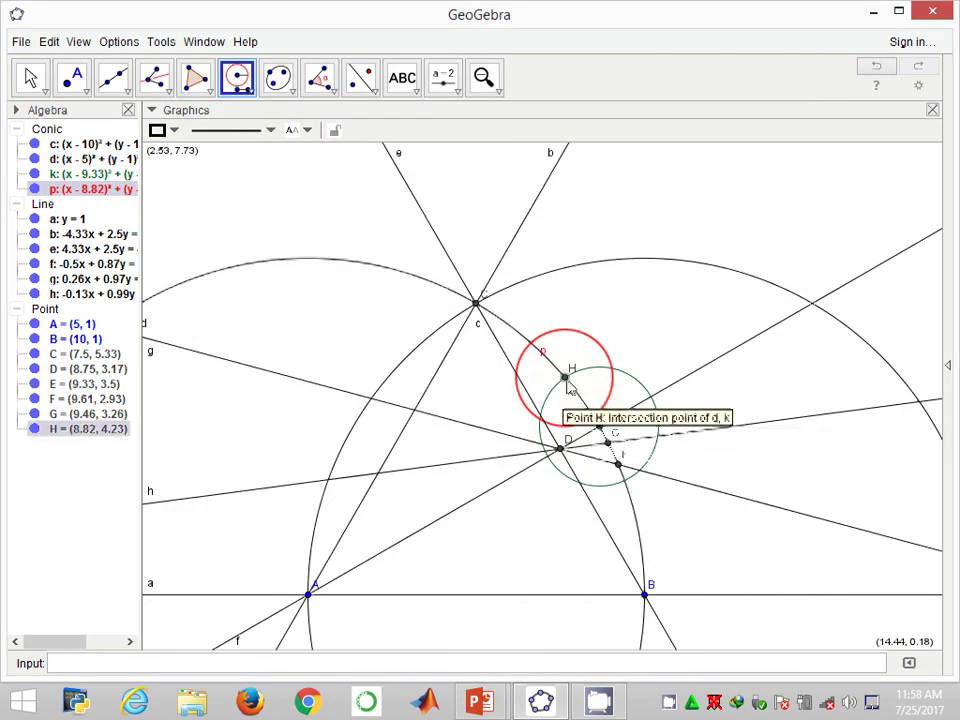
Step: Zoom in where circles d and p cross, place point I (9.24, 3.65), then zoom back out
{"action": "left_click", "coordinate": [484, 77]}
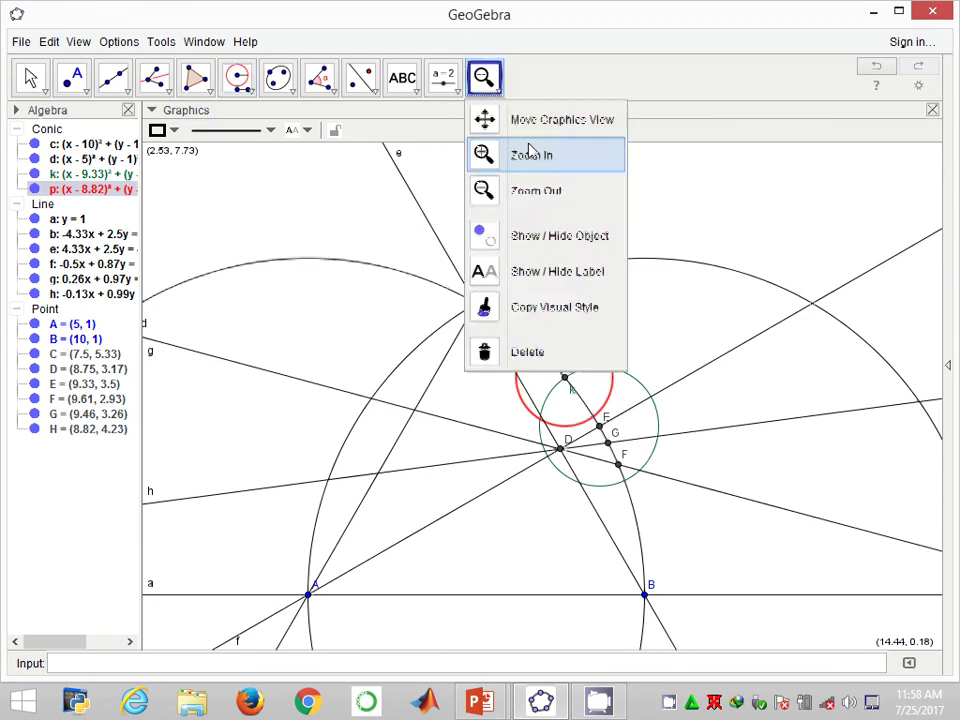
{"action": "left_click", "coordinate": [531, 154]}
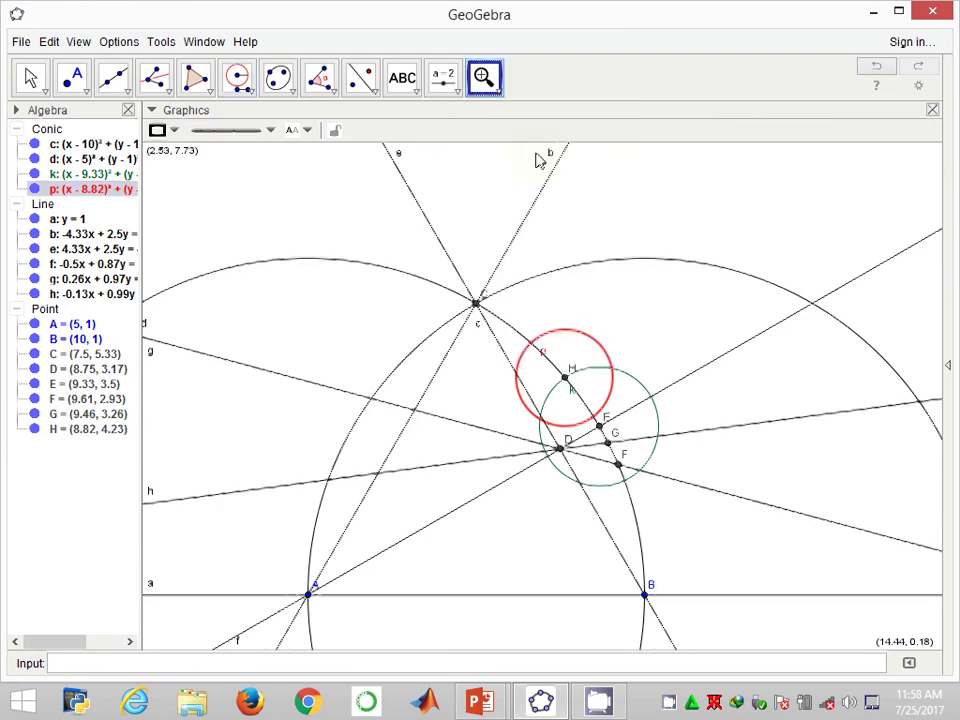
{"action": "left_click", "coordinate": [527, 416]}
{"action": "left_click", "coordinate": [527, 416]}
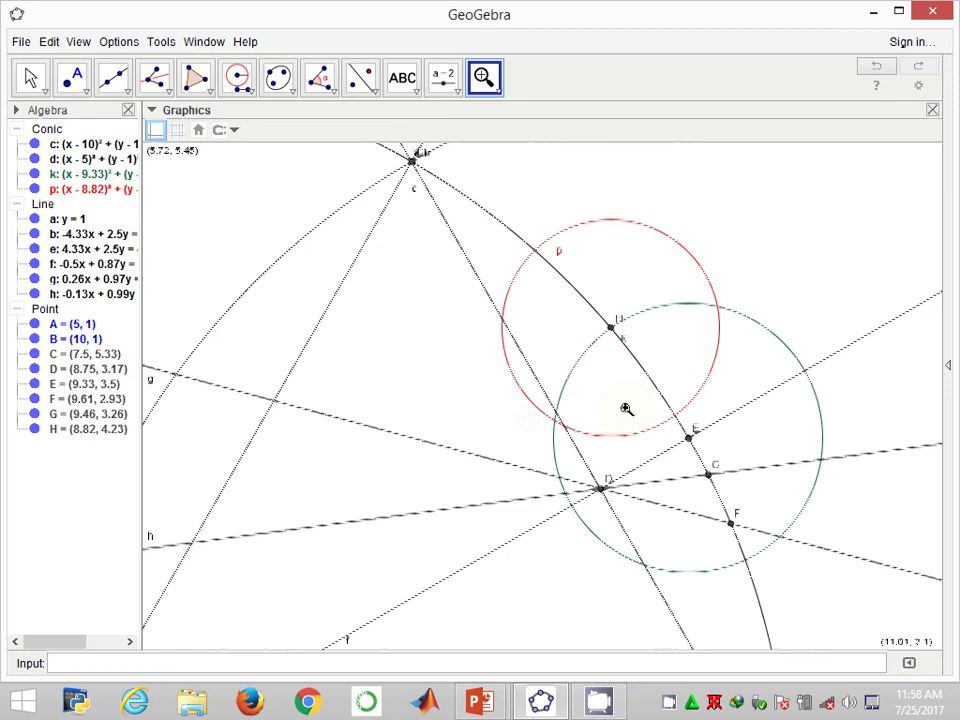
{"action": "left_click", "coordinate": [626, 409]}
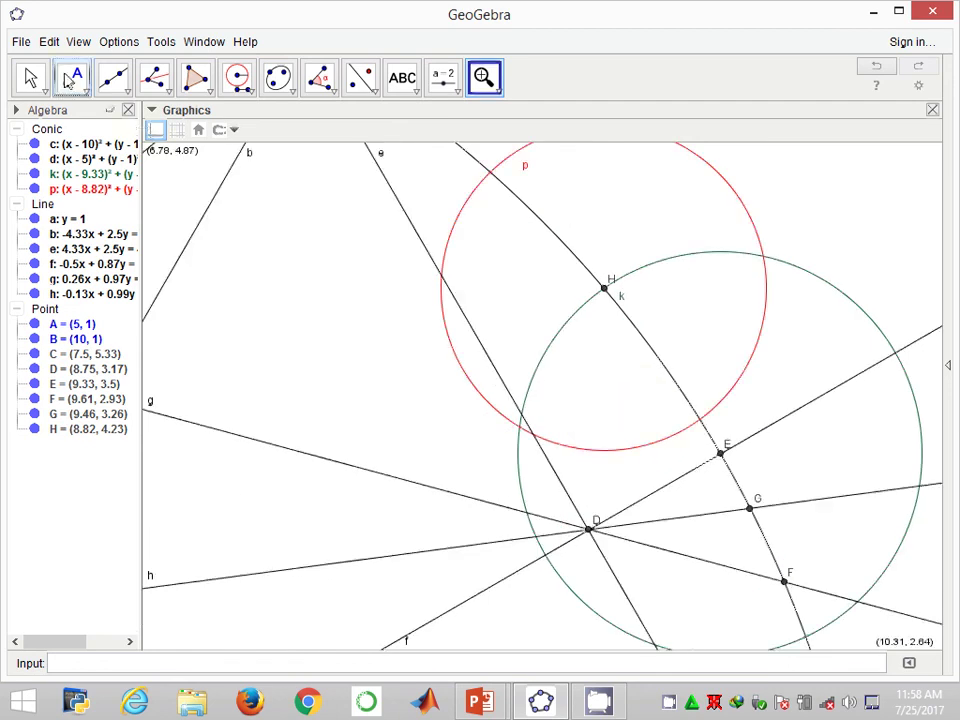
{"action": "left_click", "coordinate": [68, 80]}
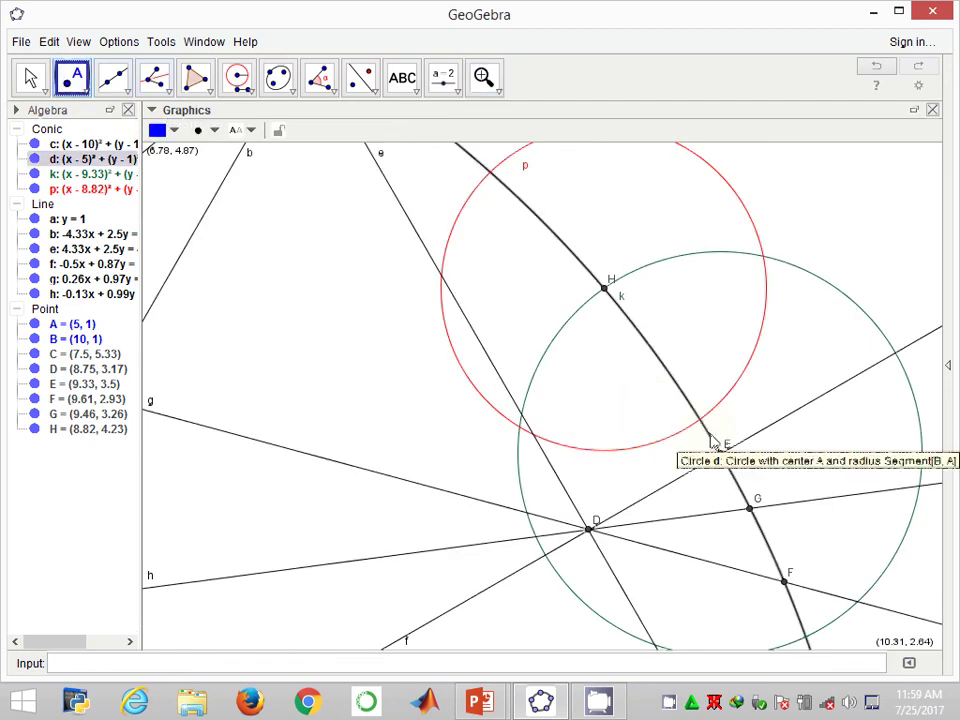
{"action": "left_click", "coordinate": [701, 424]}
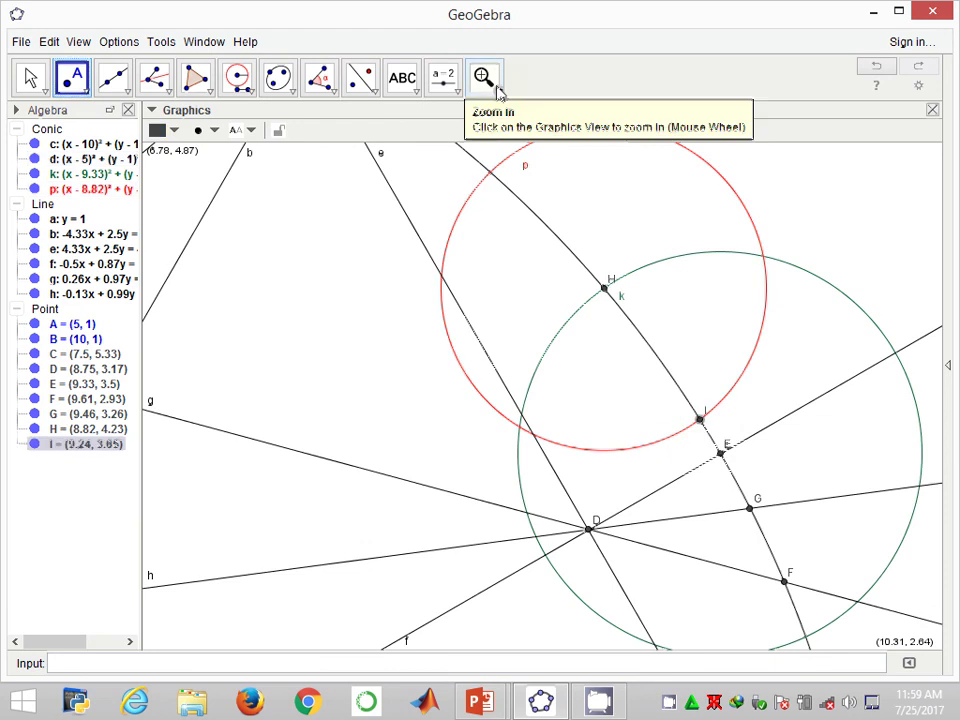
{"action": "left_click", "coordinate": [498, 90]}
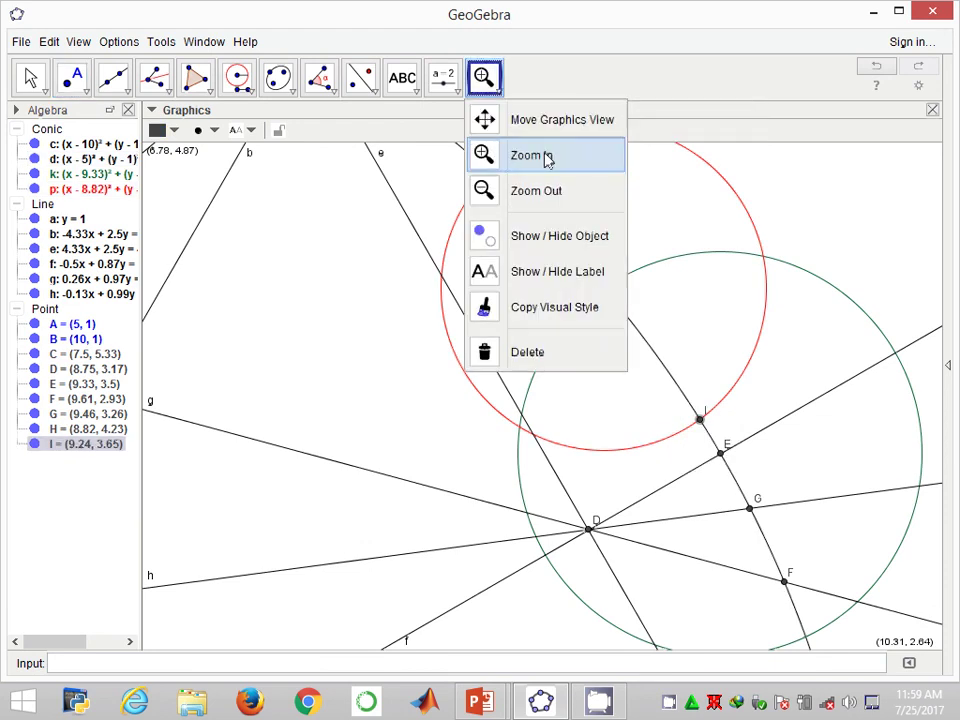
{"action": "left_click", "coordinate": [560, 195]}
{"action": "left_click", "coordinate": [705, 308]}
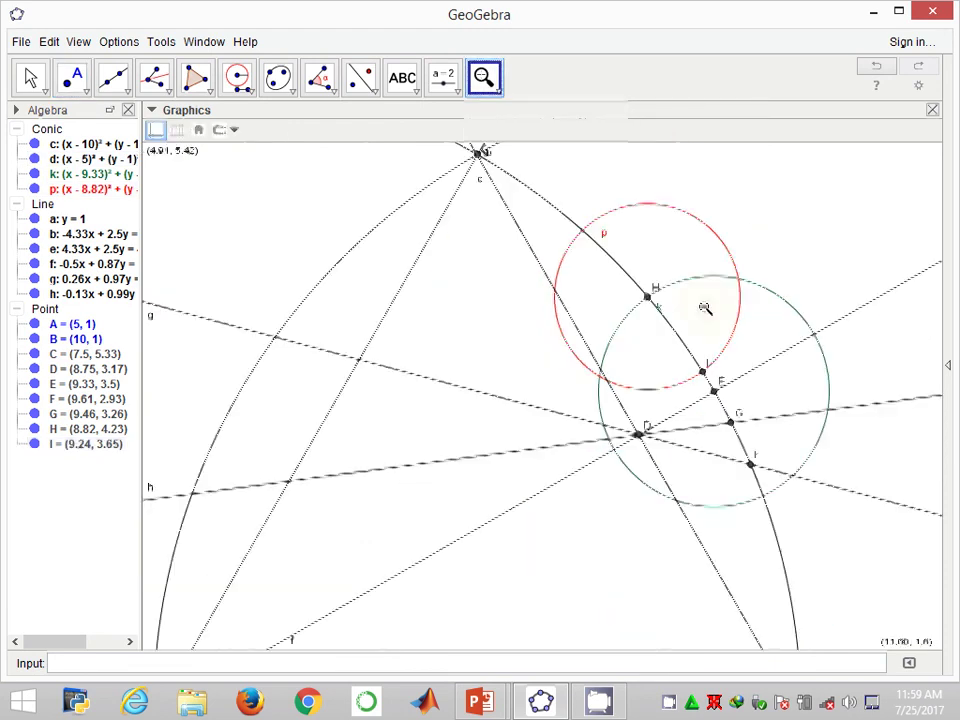
{"action": "left_click", "coordinate": [755, 209]}
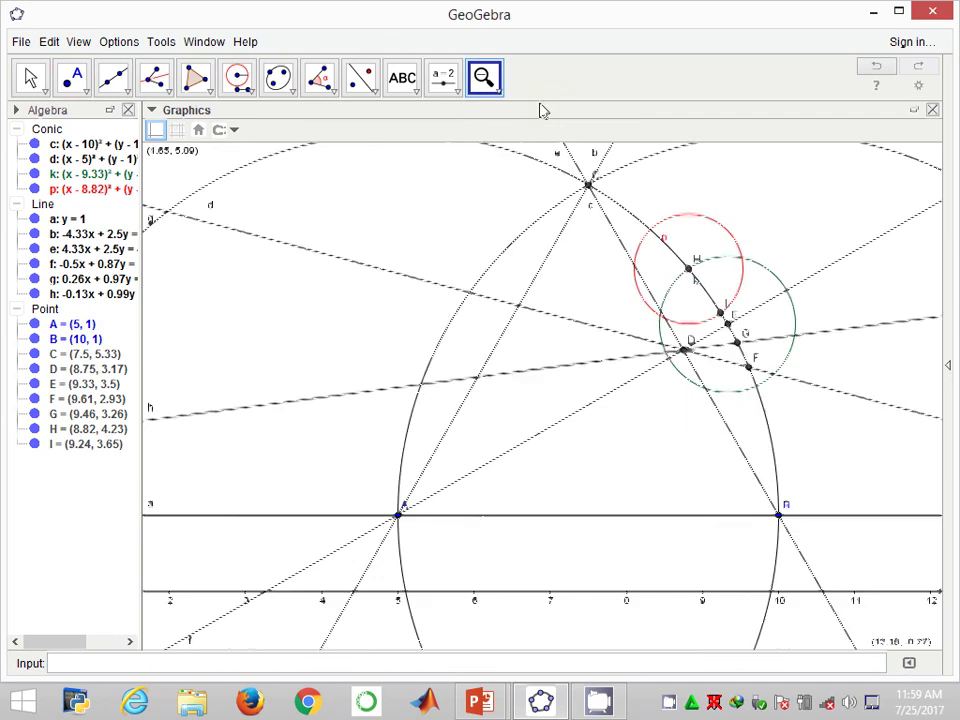
Step: Construct line i bisecting angle IAB at vertex A
{"action": "left_click", "coordinate": [157, 80]}
{"action": "left_click", "coordinate": [722, 310]}
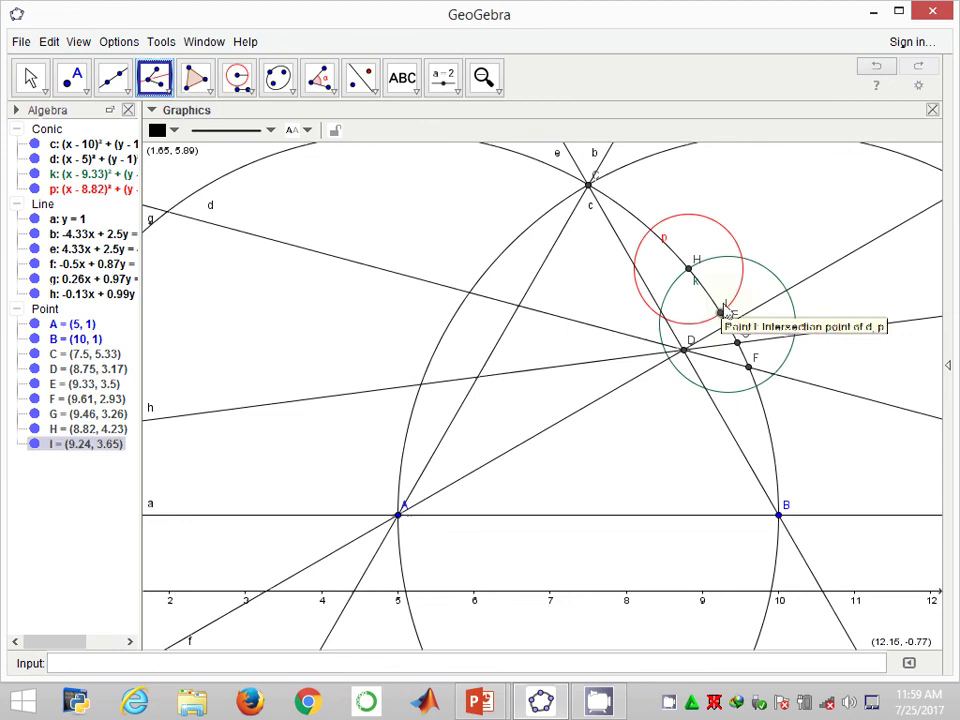
{"action": "left_click", "coordinate": [403, 516]}
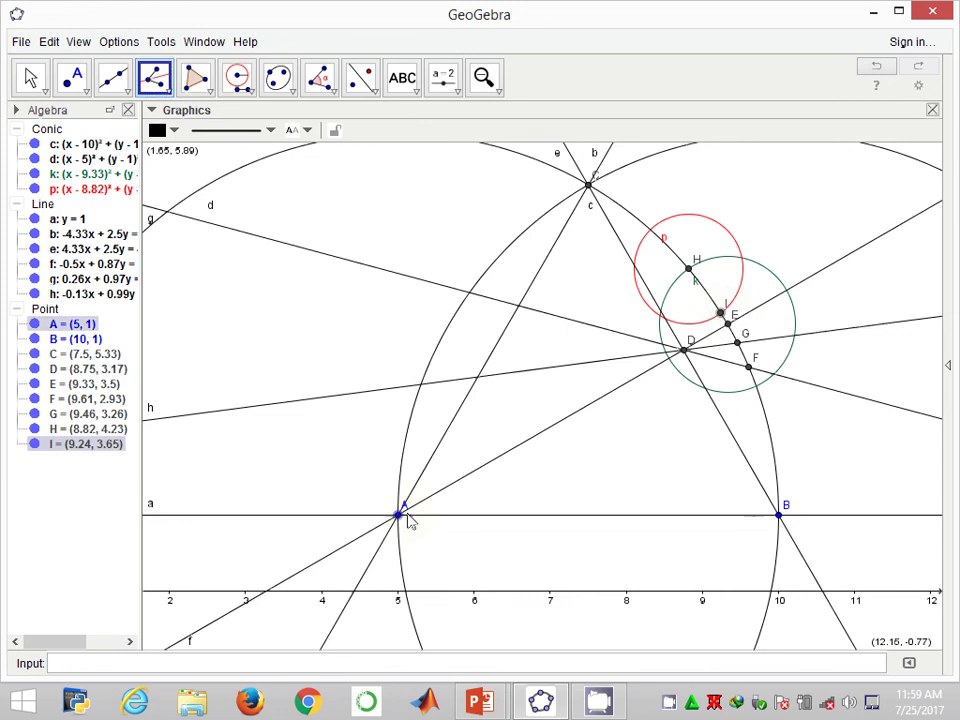
{"action": "left_click", "coordinate": [779, 514]}
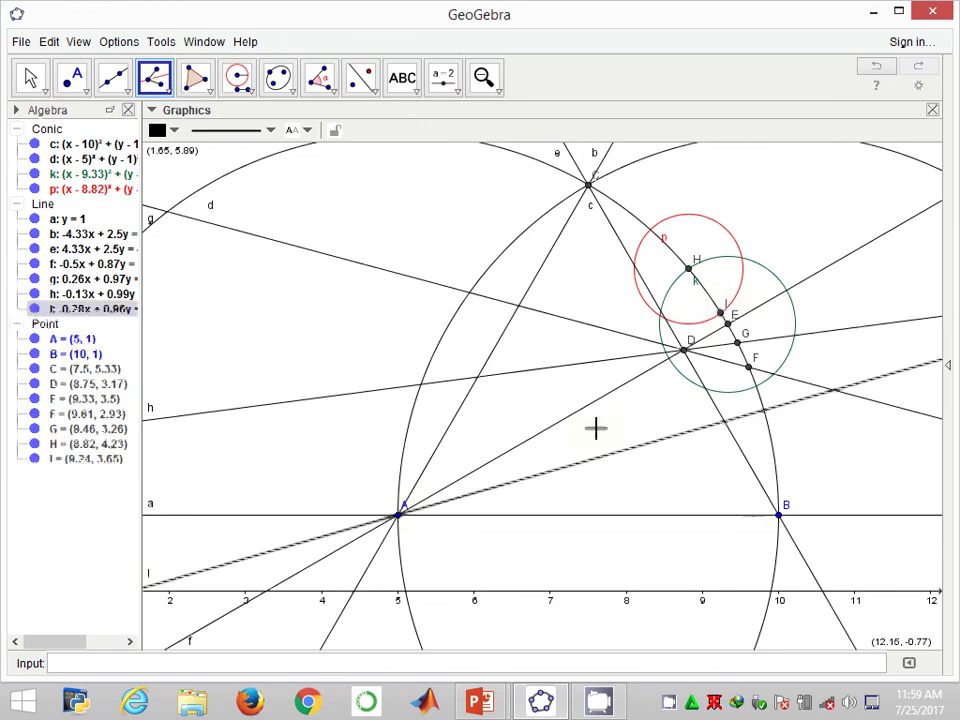
Step: Colour line i yellow-green in its properties
{"action": "right_click", "coordinate": [608, 461]}
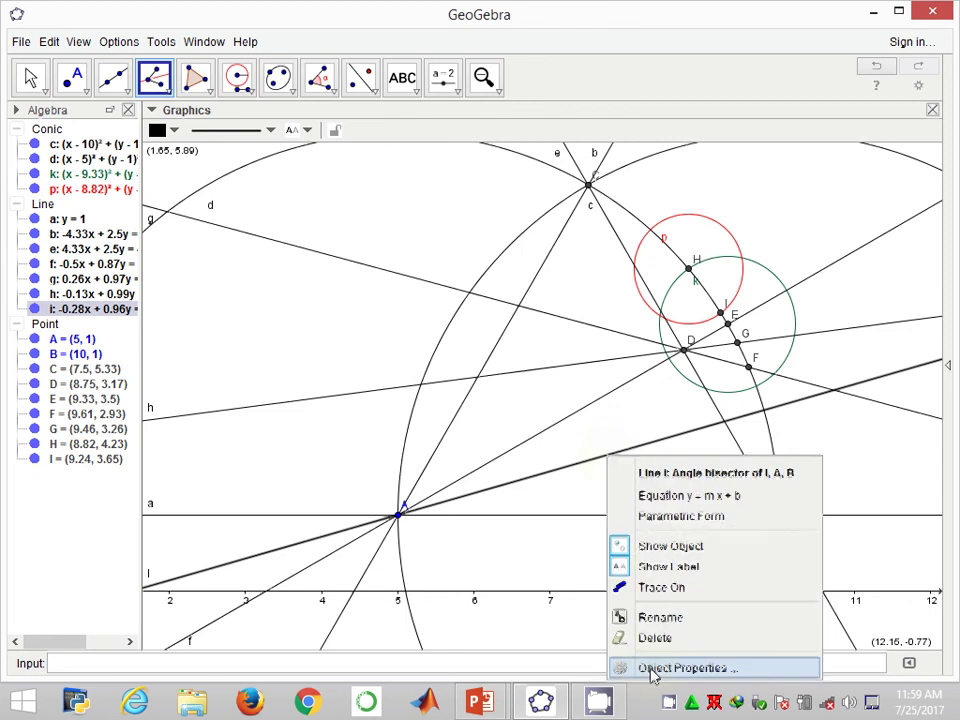
{"action": "left_click", "coordinate": [651, 668]}
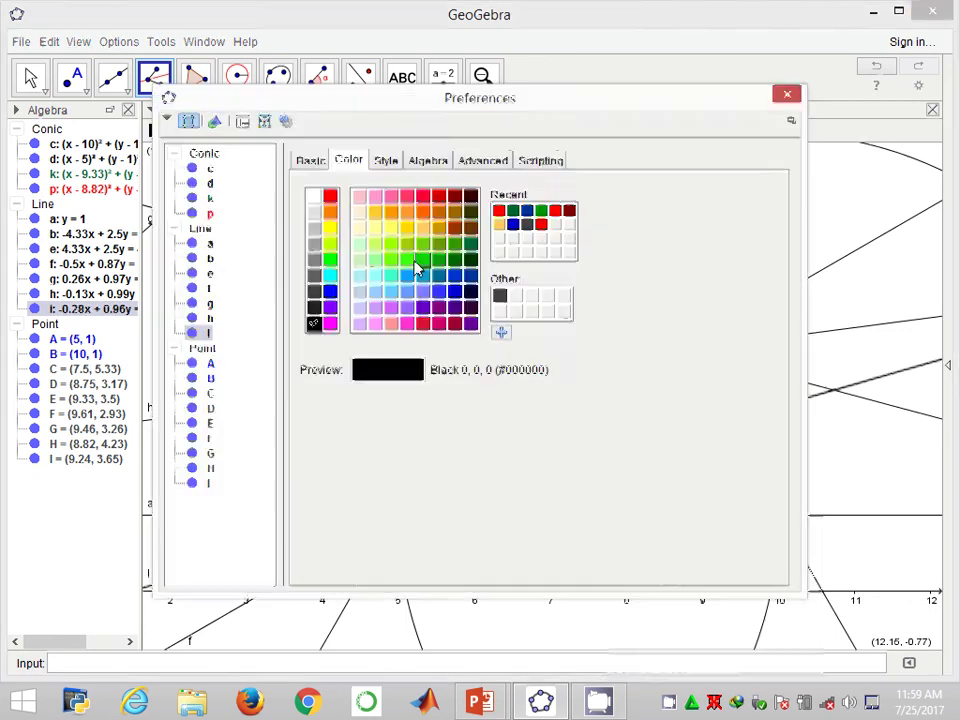
{"action": "left_click", "coordinate": [406, 244]}
{"action": "left_click", "coordinate": [787, 94]}
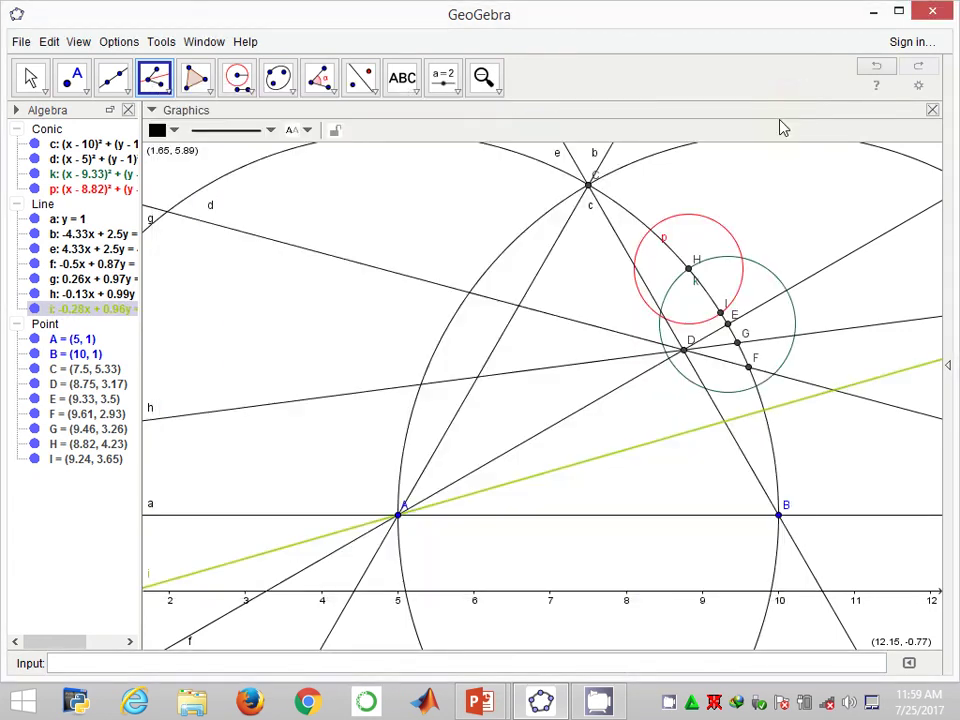
Step: Place point J on circle d and construct line j bisecting angle JAB
{"action": "left_click", "coordinate": [72, 80]}
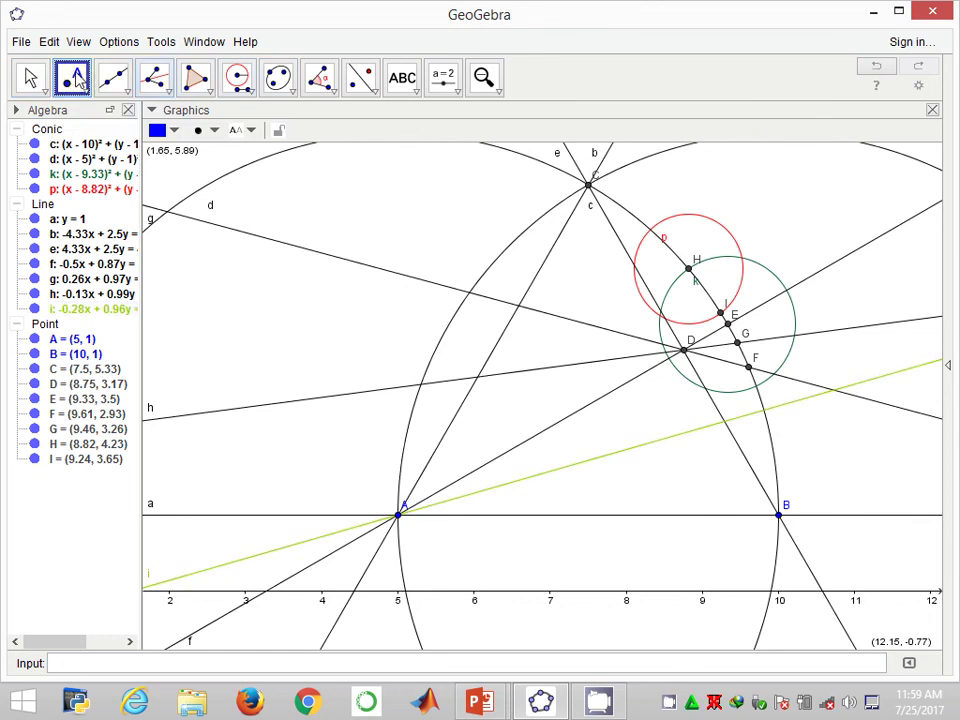
{"action": "left_click", "coordinate": [764, 409]}
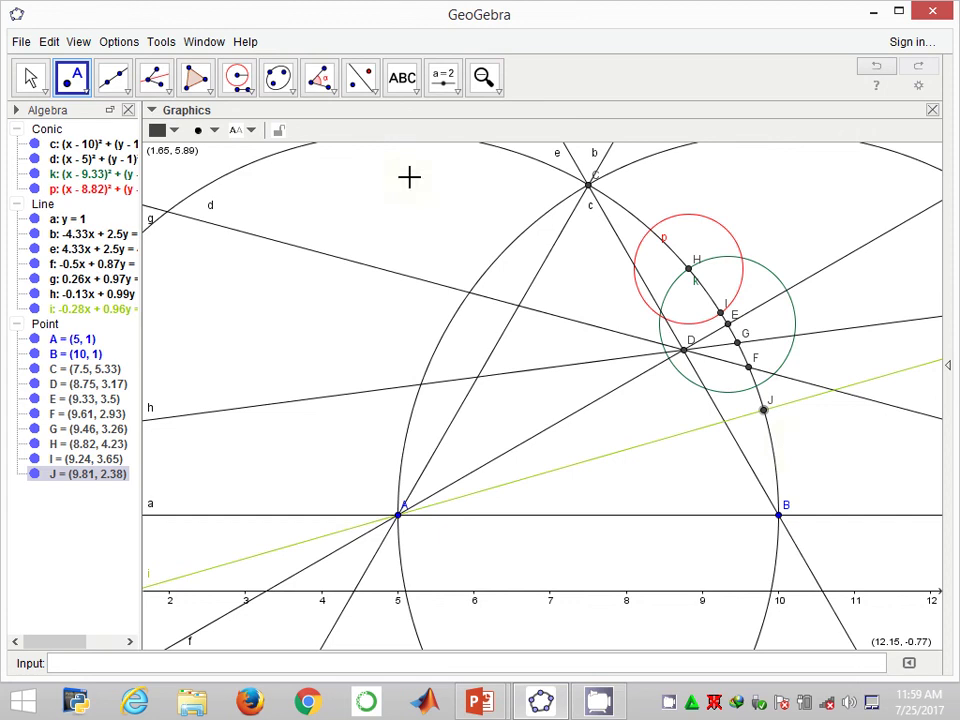
{"action": "left_click", "coordinate": [163, 80]}
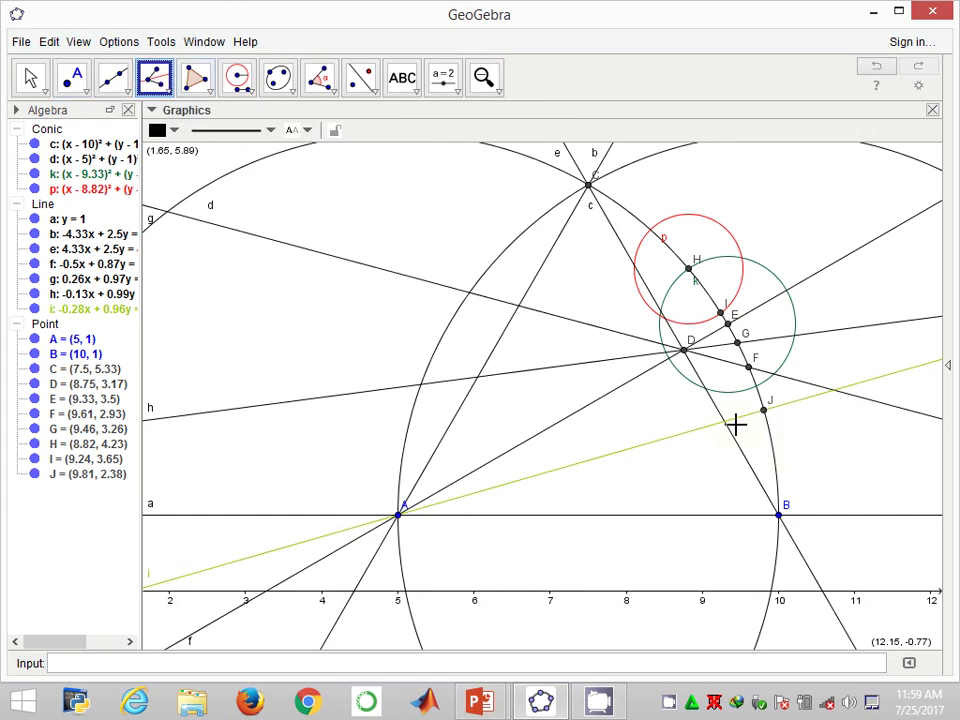
{"action": "left_click", "coordinate": [758, 414]}
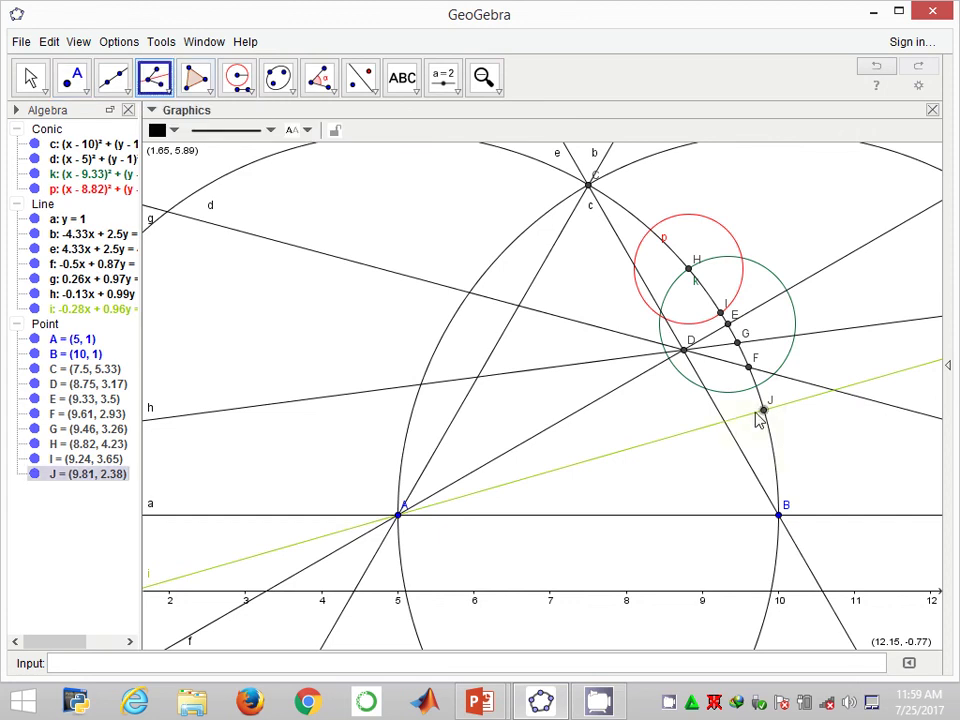
{"action": "left_click", "coordinate": [398, 515]}
{"action": "left_click", "coordinate": [779, 515]}
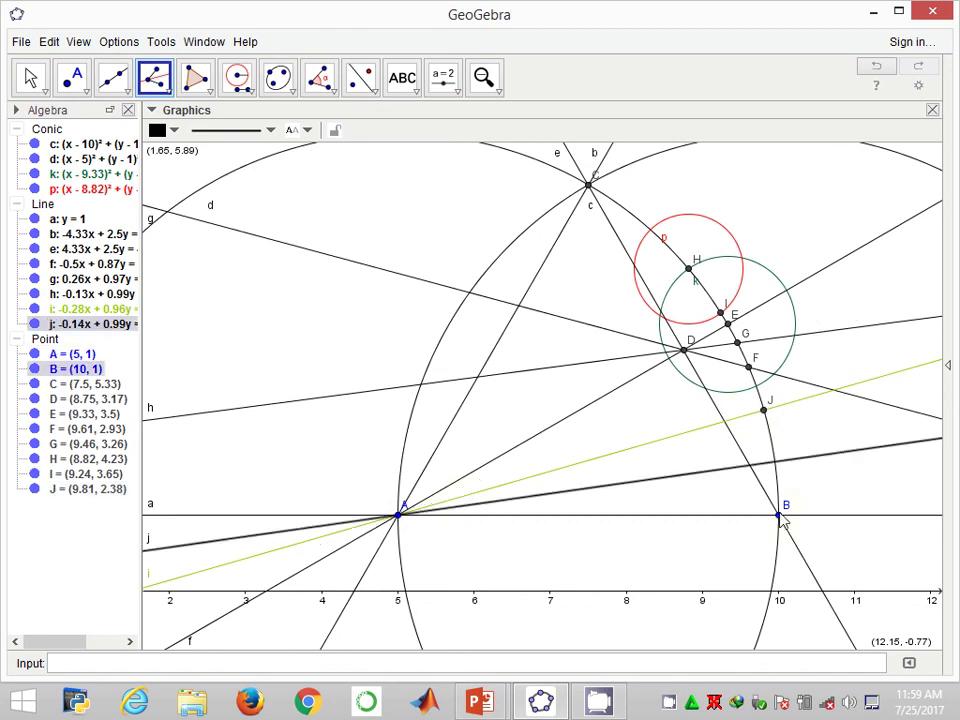
Step: Mark point K where line j meets circle d and colour line j blue
{"action": "left_click", "coordinate": [73, 77]}
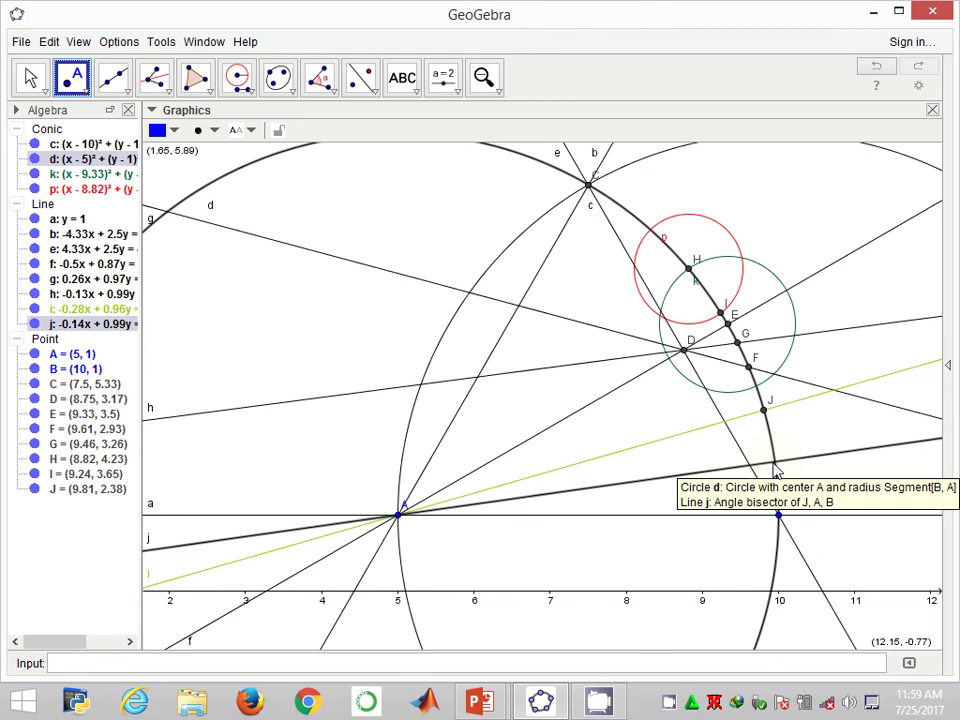
{"action": "left_click", "coordinate": [775, 463]}
{"action": "right_click", "coordinate": [631, 489]}
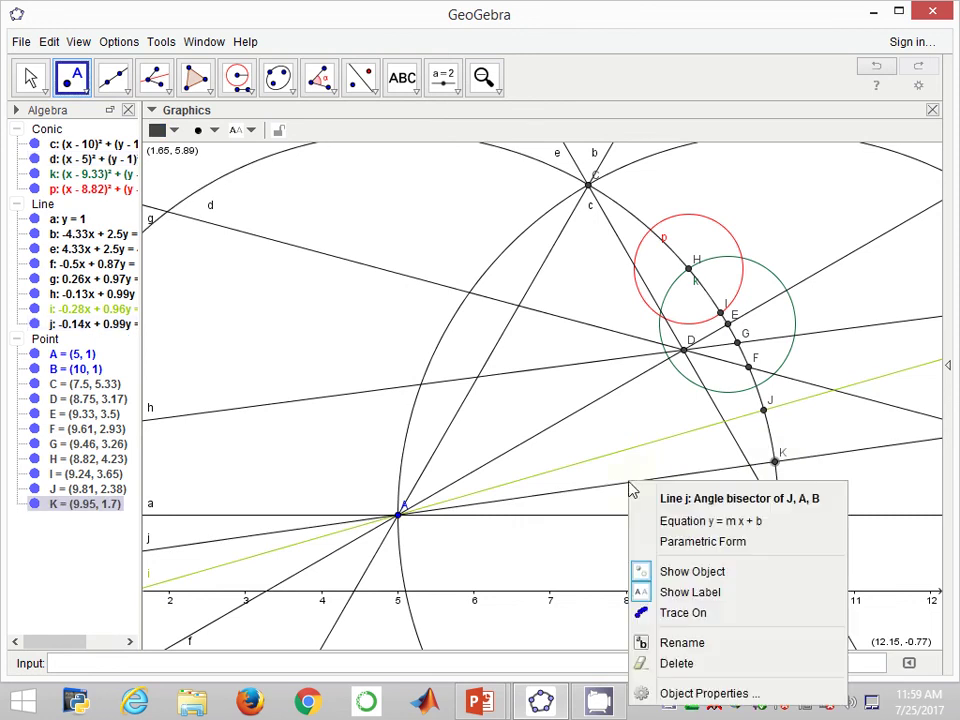
{"action": "left_click", "coordinate": [705, 693]}
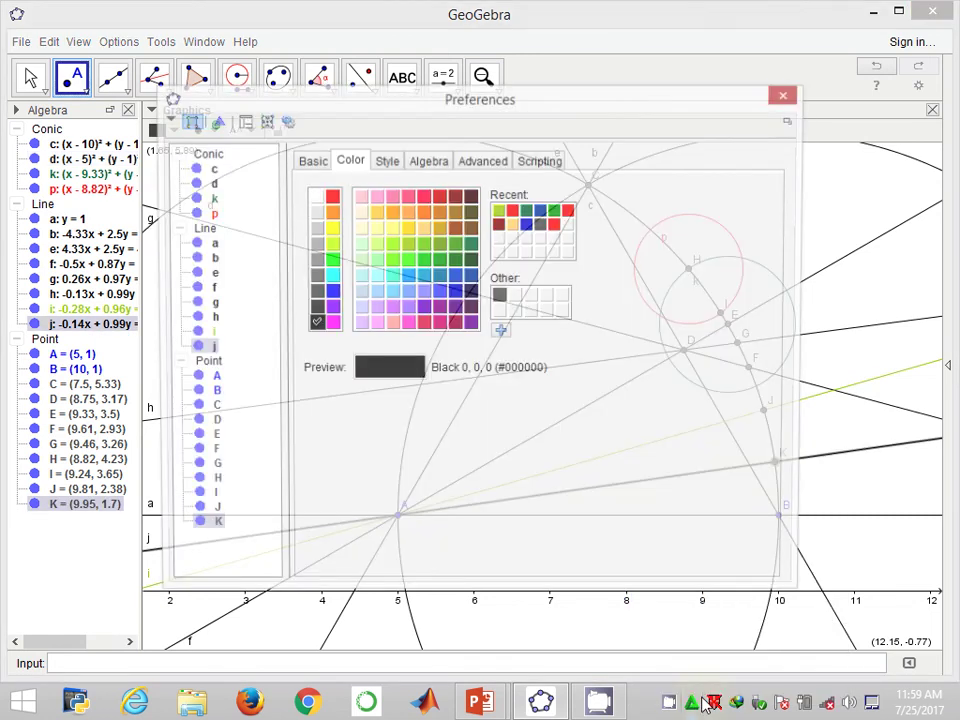
{"action": "left_click", "coordinate": [438, 276]}
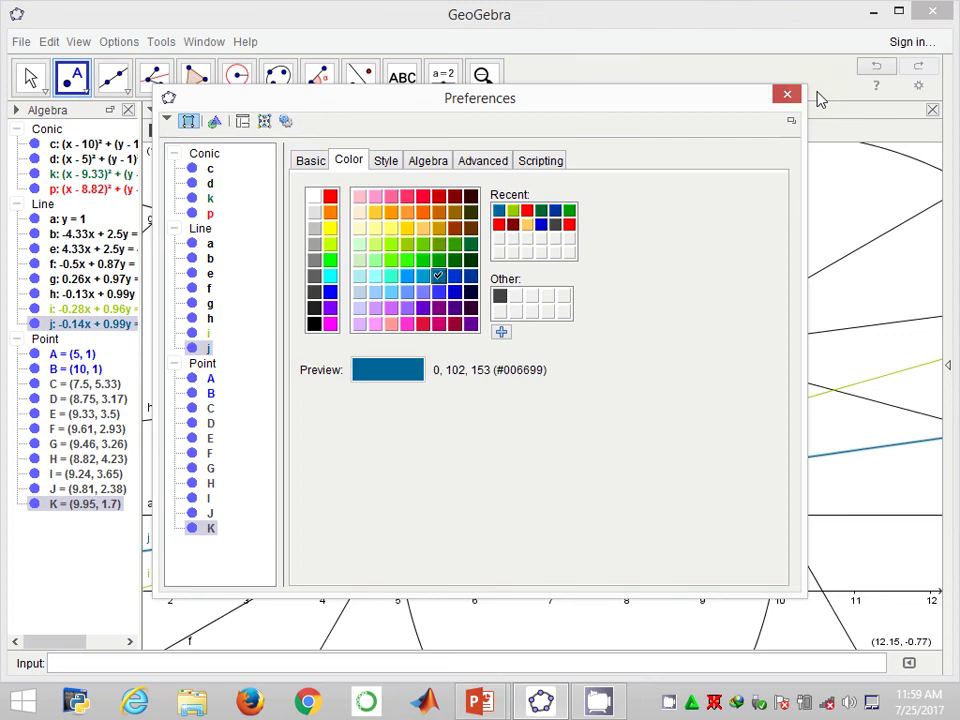
{"action": "left_click", "coordinate": [787, 94]}
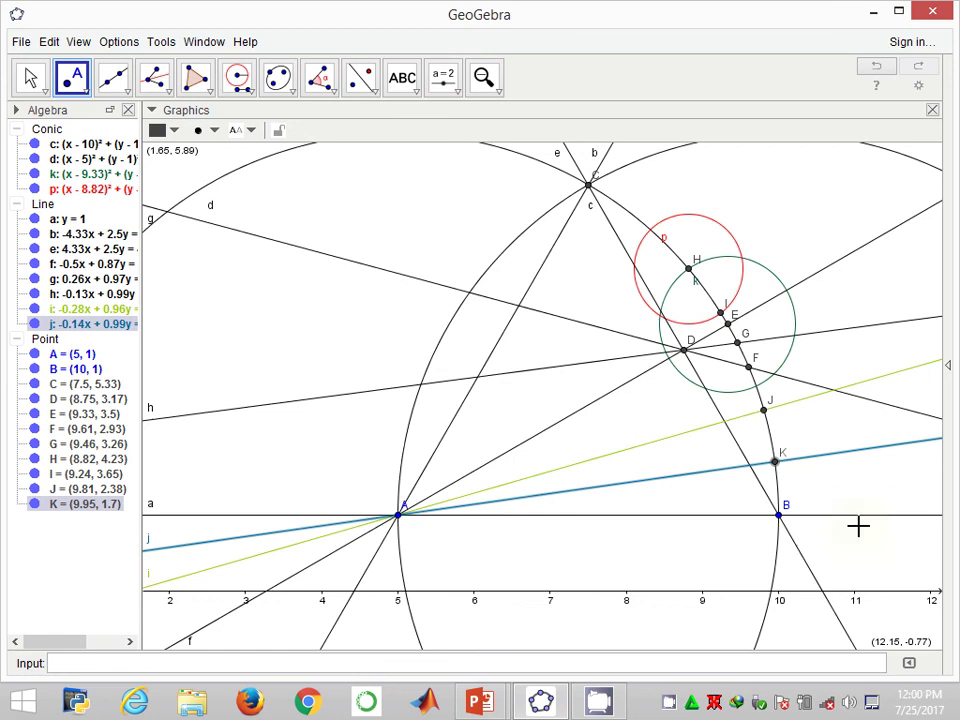
Step: Draw circle q centred at C with radius IK and mark its crossing with d as L = (9.05, 3.94)
{"action": "left_click", "coordinate": [243, 78]}
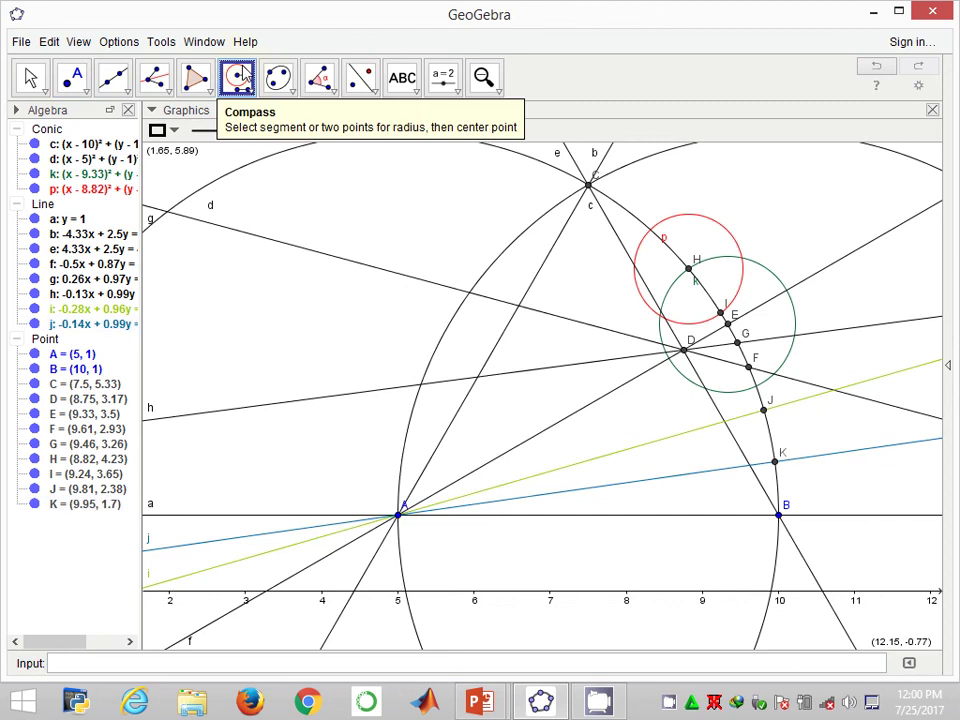
{"action": "left_click", "coordinate": [723, 301]}
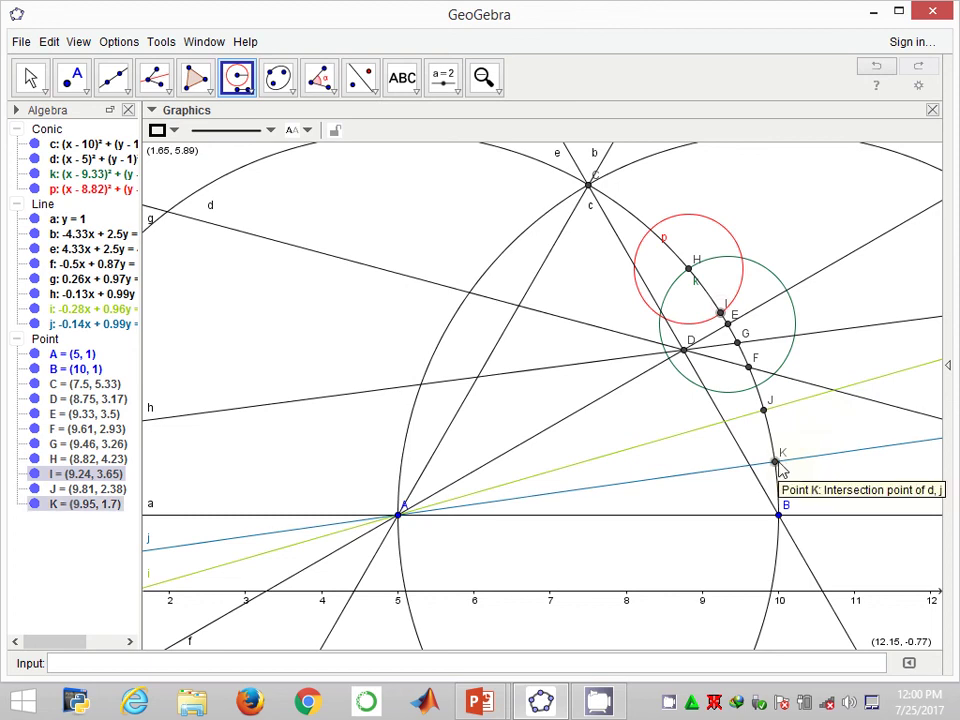
{"action": "left_click", "coordinate": [777, 463]}
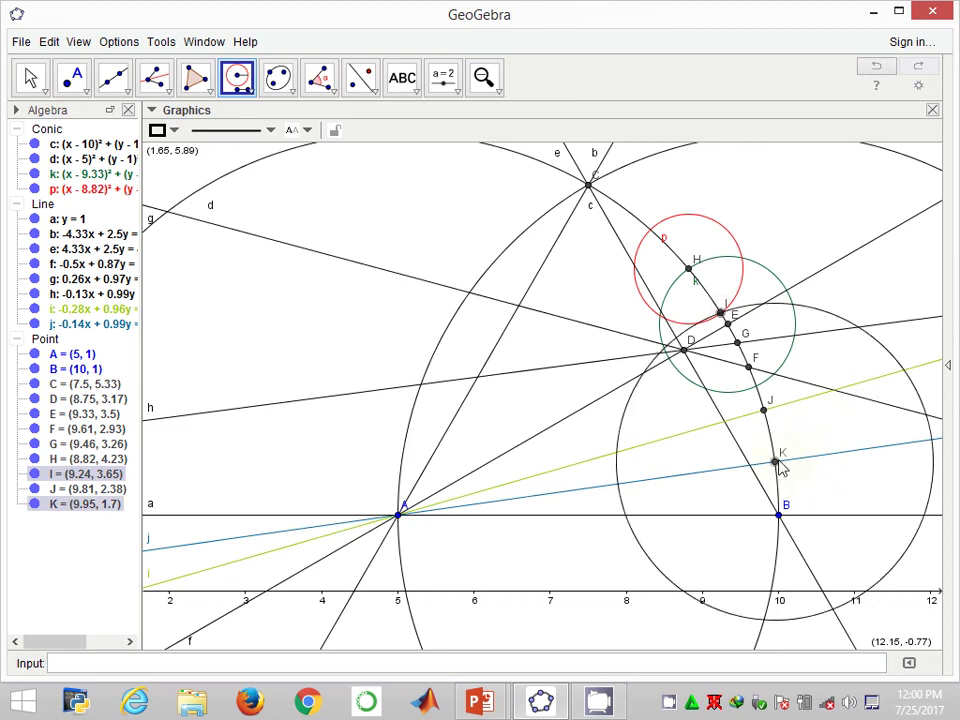
{"action": "left_click", "coordinate": [589, 186]}
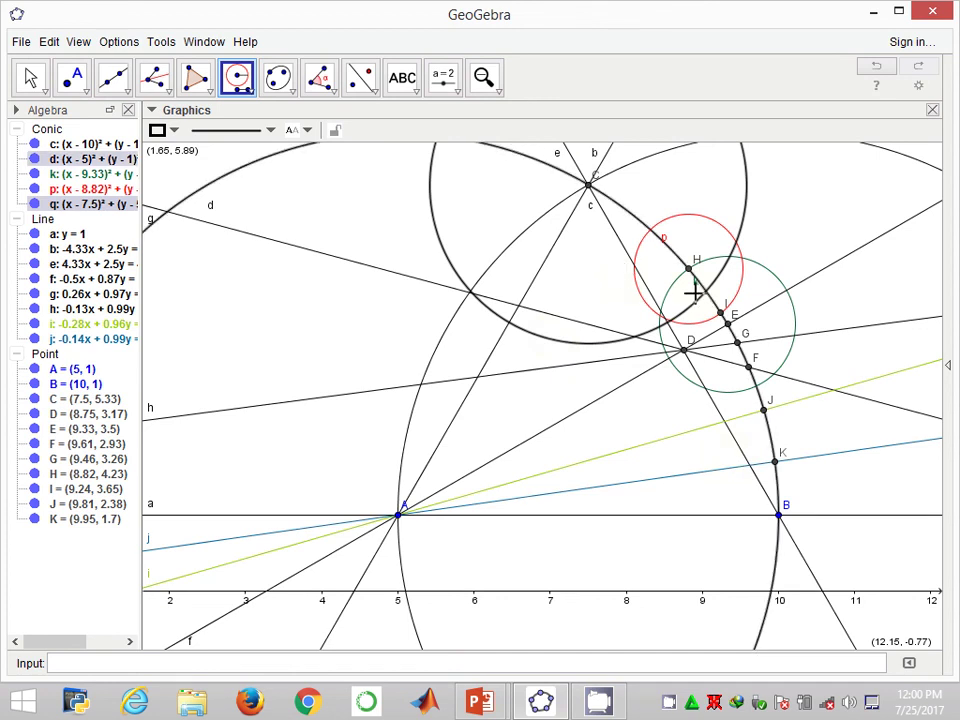
{"action": "left_click", "coordinate": [77, 80]}
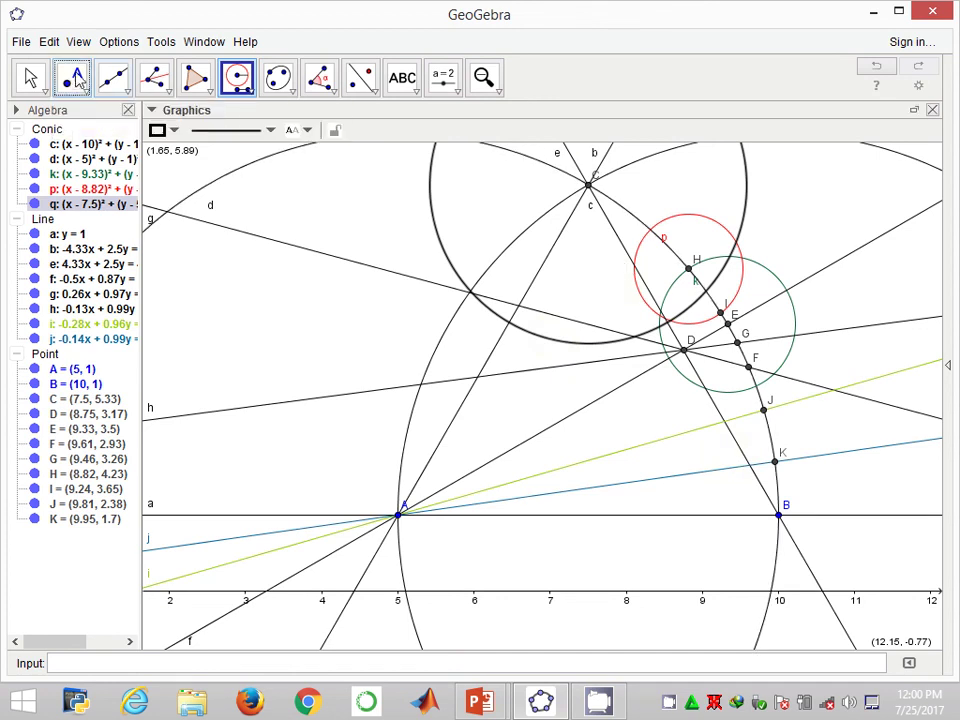
{"action": "left_click", "coordinate": [77, 80]}
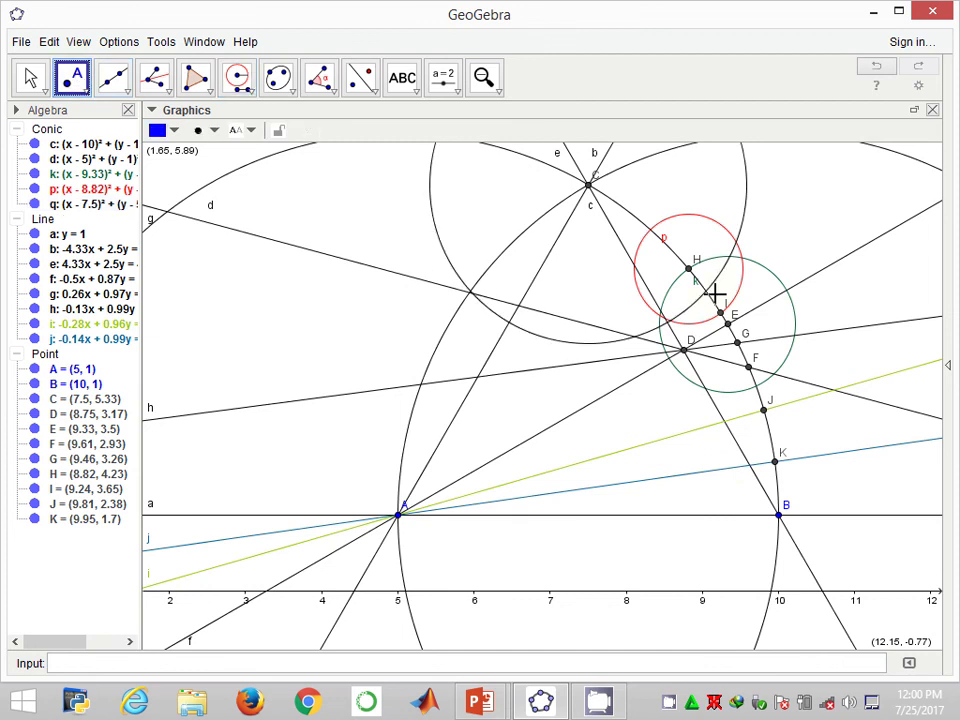
{"action": "left_click", "coordinate": [705, 290]}
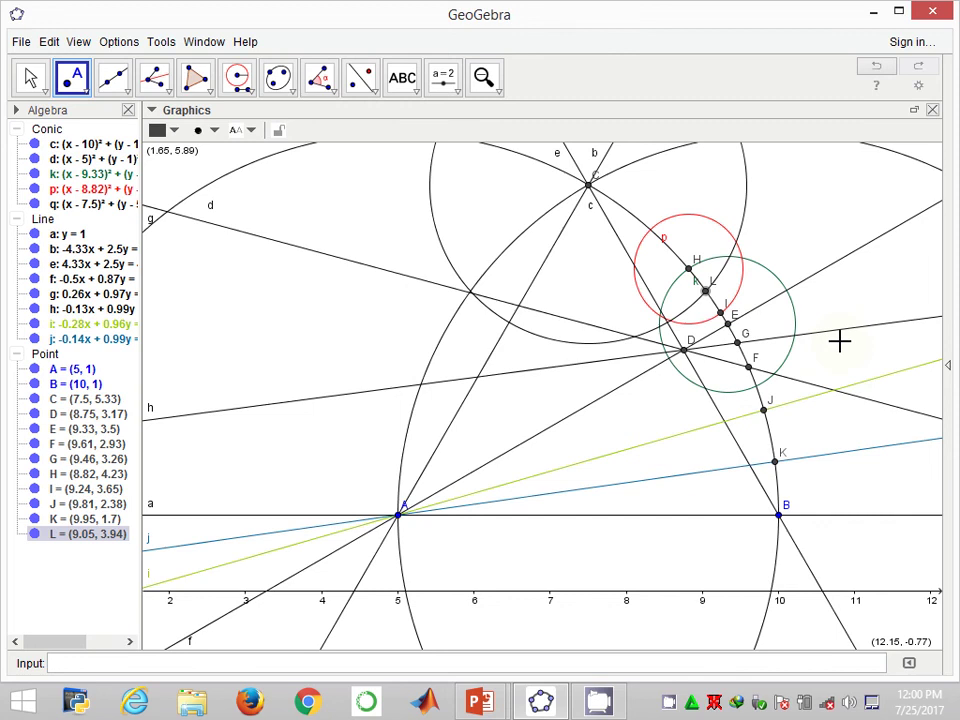
Step: Colour circle q dark red
{"action": "right_click", "coordinate": [540, 342]}
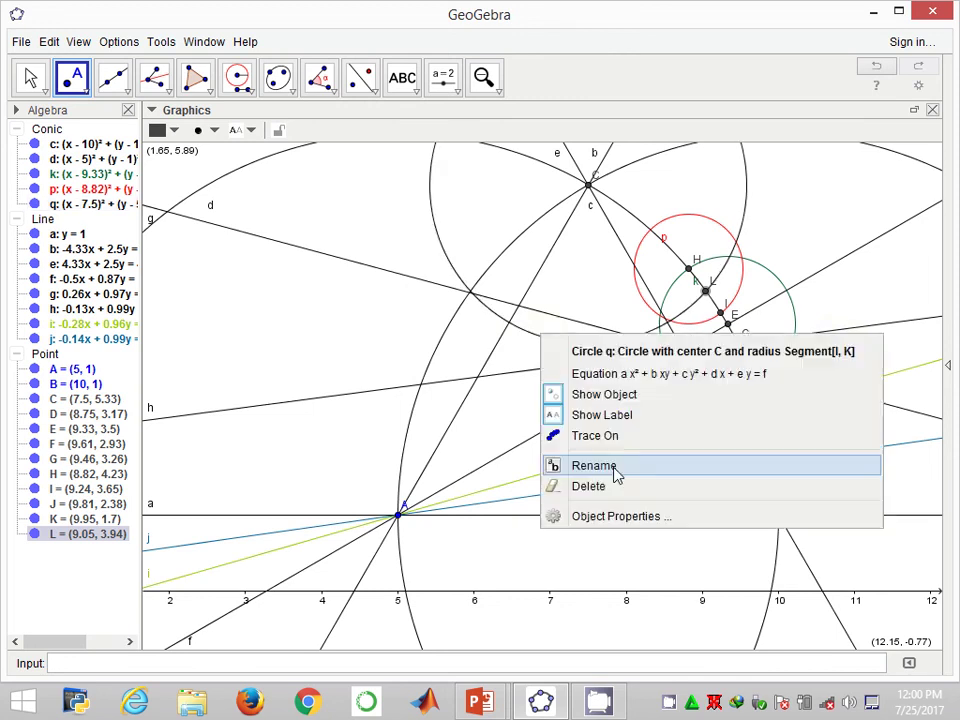
{"action": "left_click", "coordinate": [620, 516]}
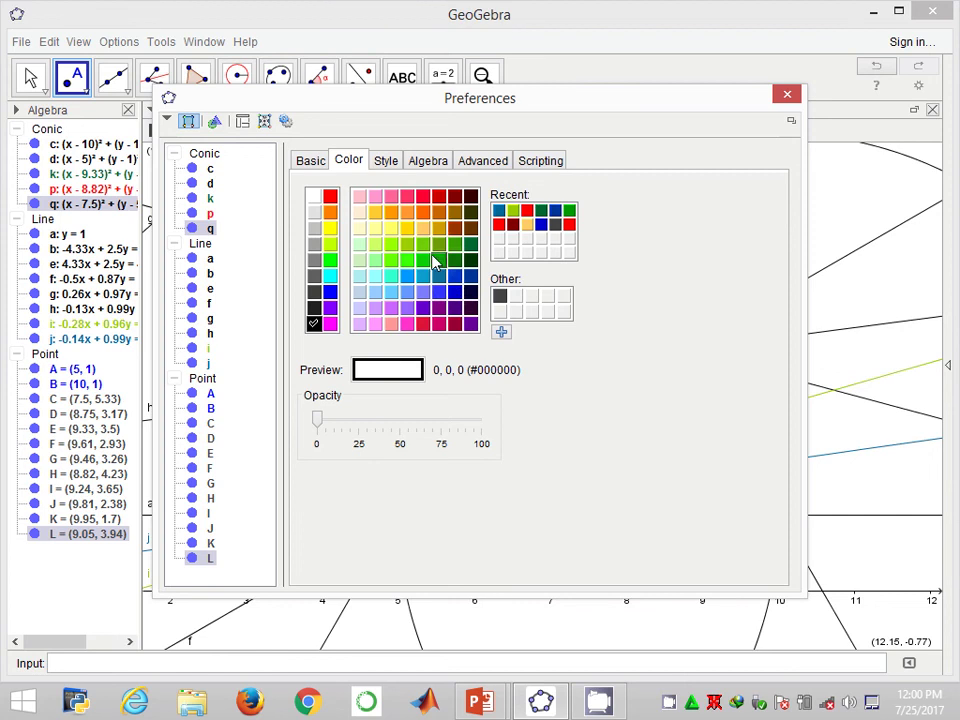
{"action": "left_click", "coordinate": [455, 195]}
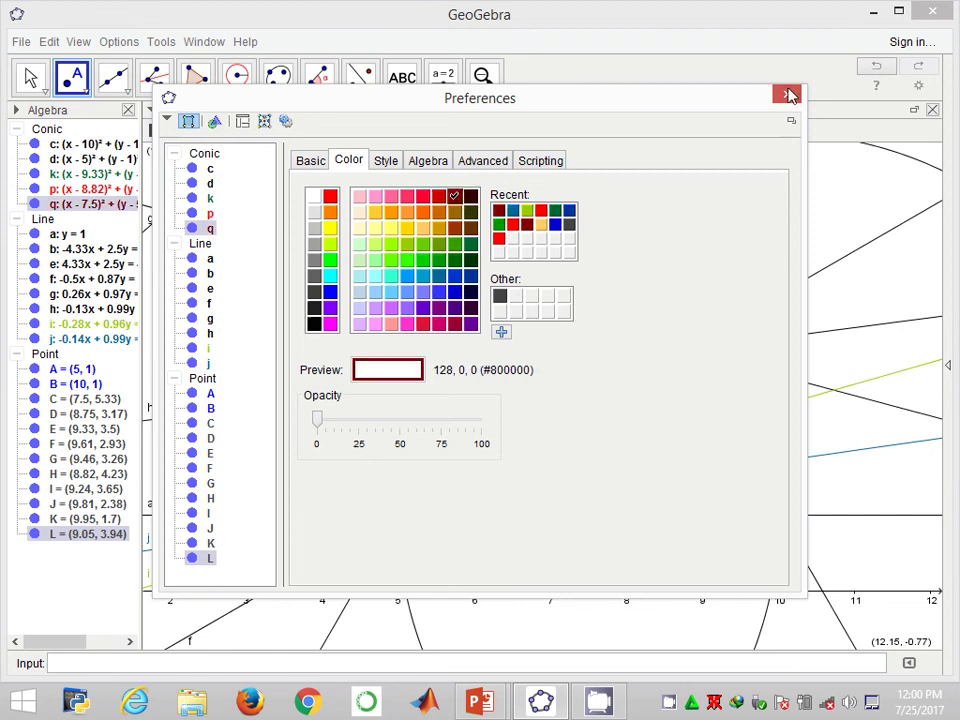
{"action": "left_click", "coordinate": [789, 95]}
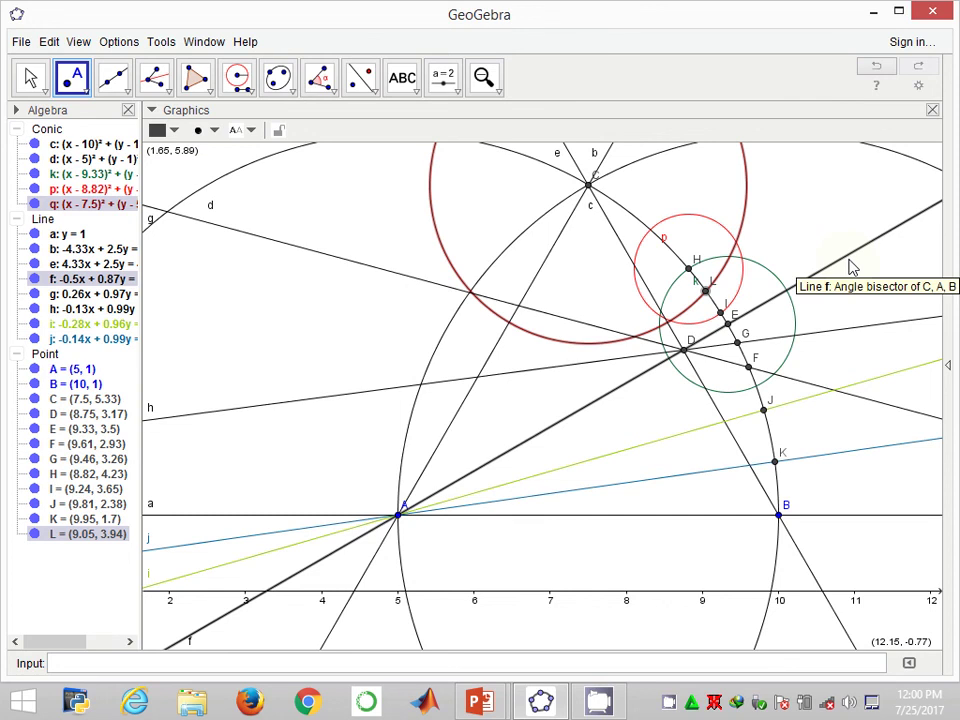
Step: Measure the angle at vertex A between AB and AL, giving α = 36°
{"action": "left_click", "coordinate": [318, 79]}
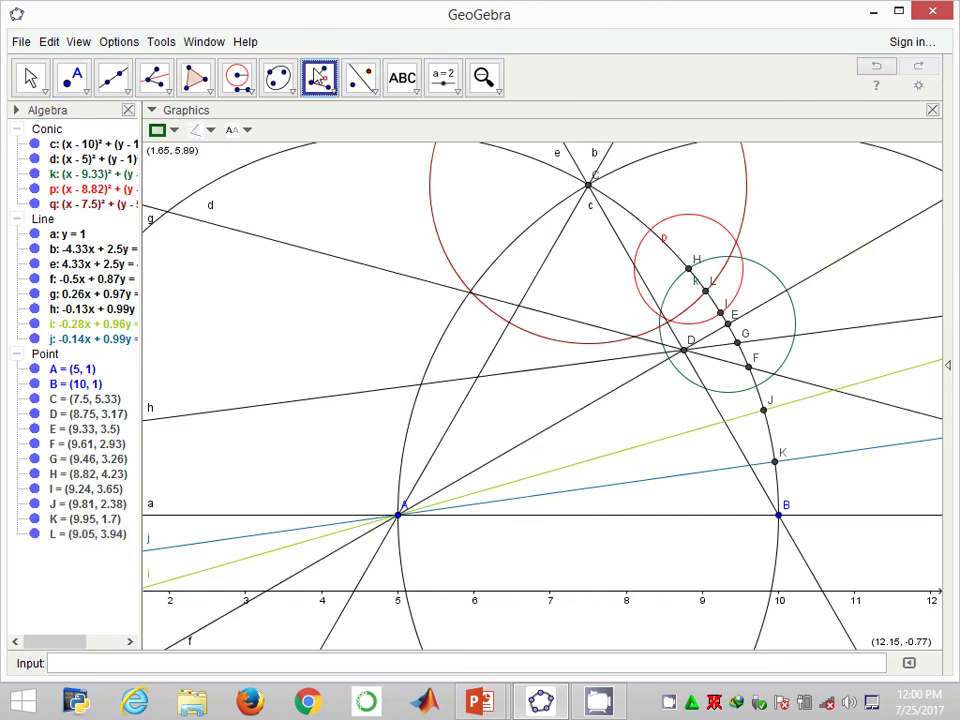
{"action": "left_click", "coordinate": [318, 79]}
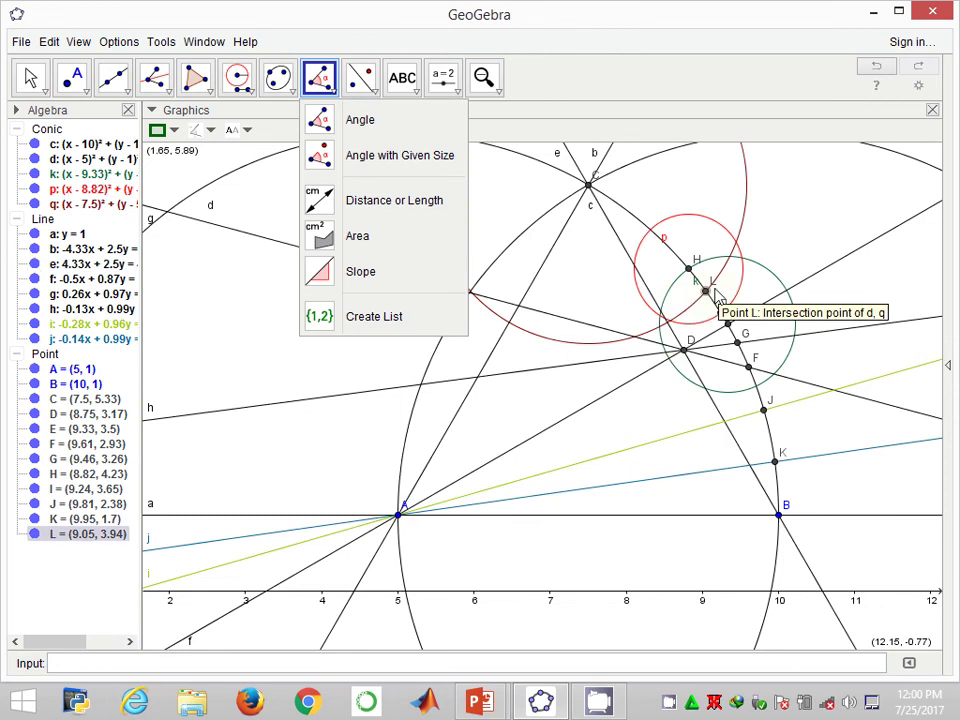
{"action": "left_click", "coordinate": [405, 512]}
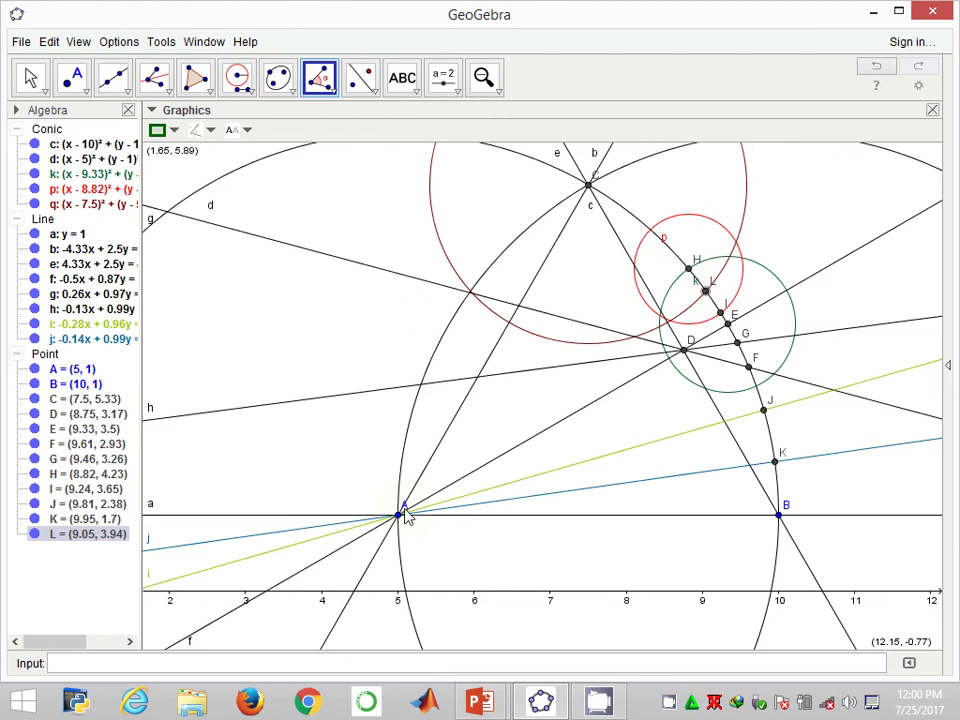
{"action": "left_click", "coordinate": [404, 513]}
{"action": "left_click", "coordinate": [776, 516]}
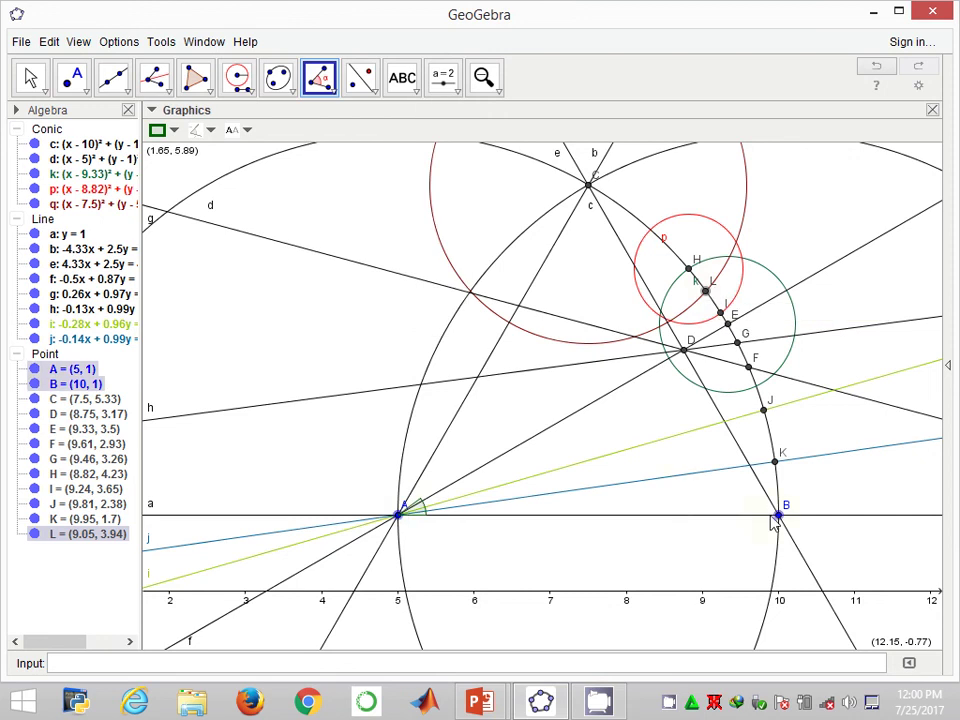
{"action": "left_click", "coordinate": [776, 518]}
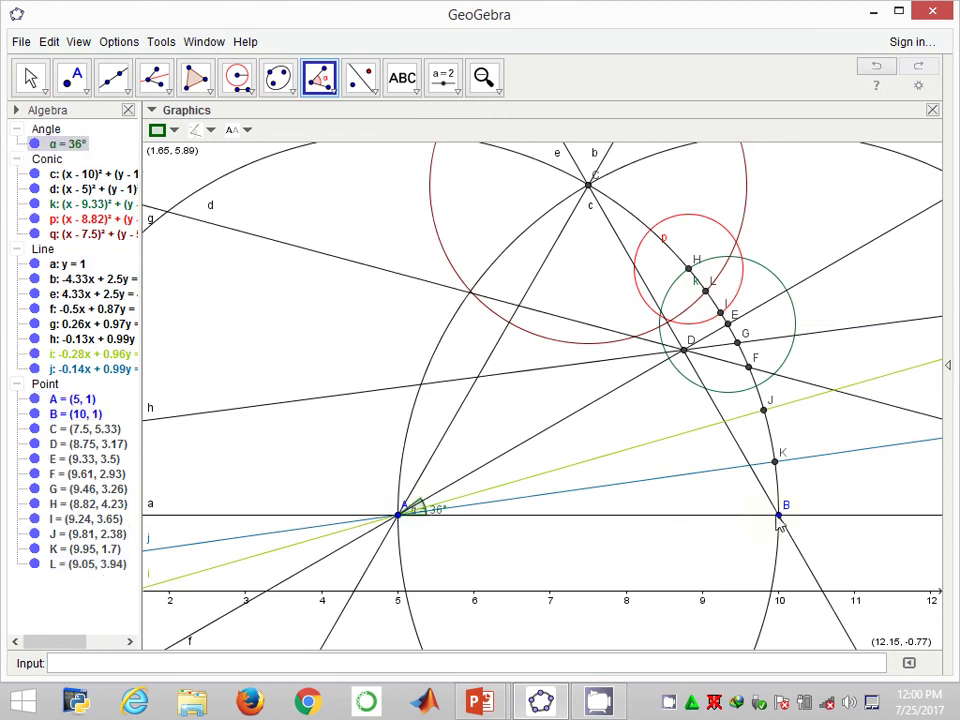
{"action": "left_click", "coordinate": [752, 516]}
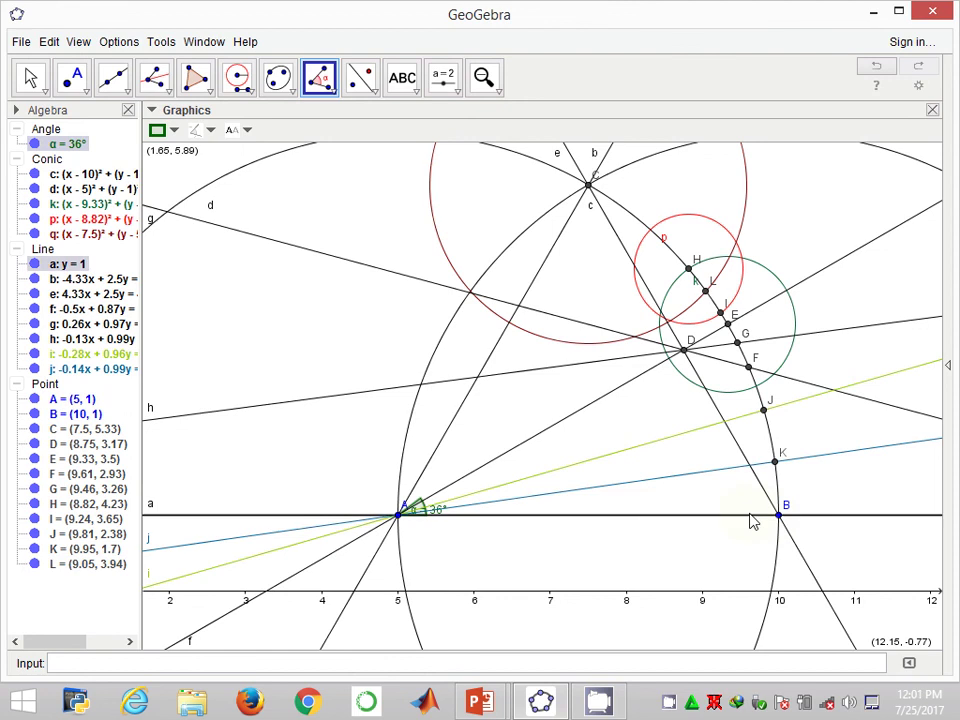
{"action": "key", "text": "Escape"}
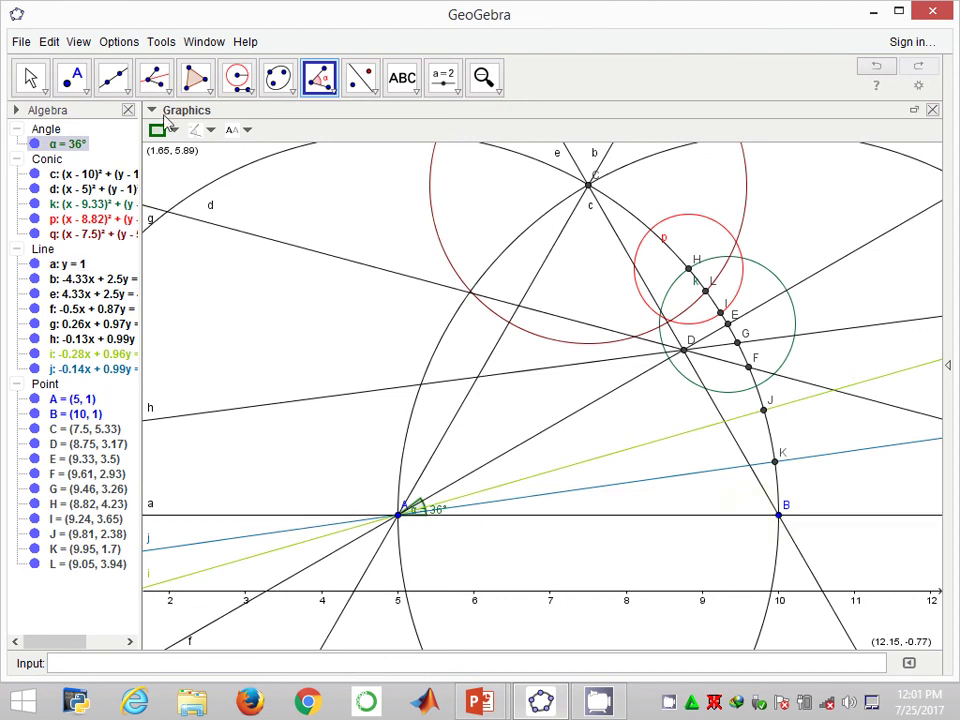
Step: Construct line l bisecting angle L, A, B
{"action": "left_click", "coordinate": [155, 77]}
{"action": "left_click", "coordinate": [707, 288]}
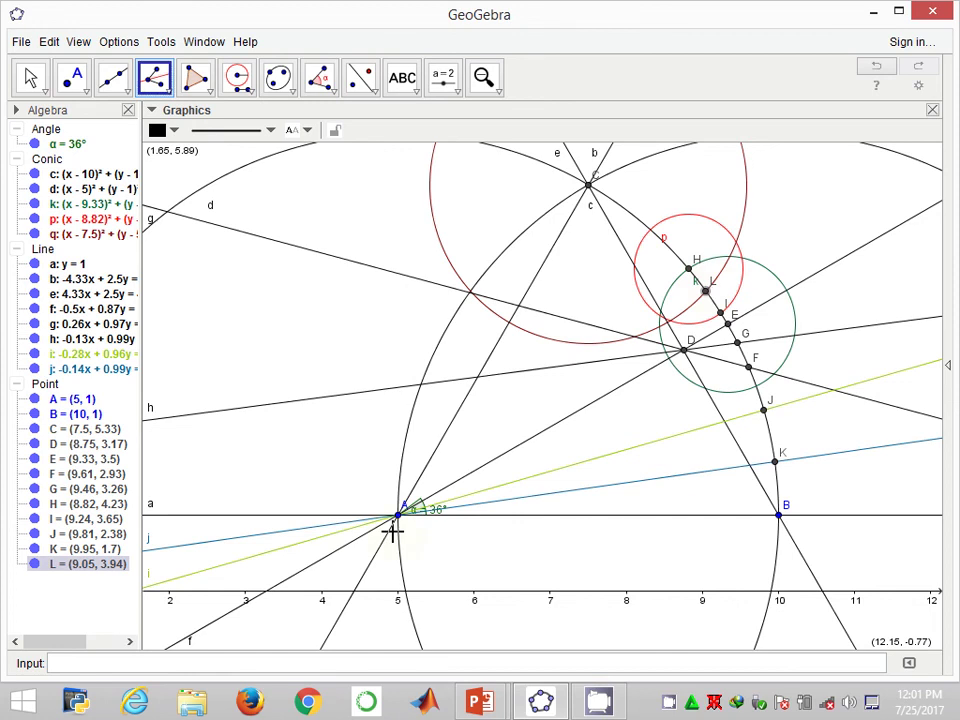
{"action": "left_click", "coordinate": [398, 516]}
{"action": "left_click", "coordinate": [780, 516]}
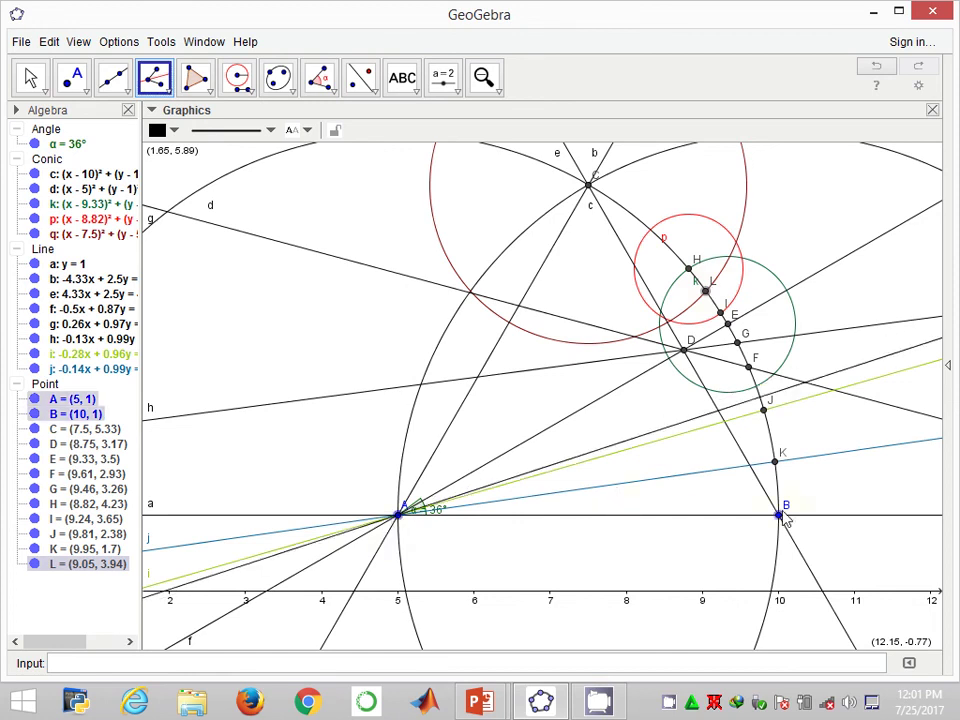
Step: Zoom in near J and K, place point M where line l meets circle d, and colour it red
{"action": "left_click", "coordinate": [498, 92]}
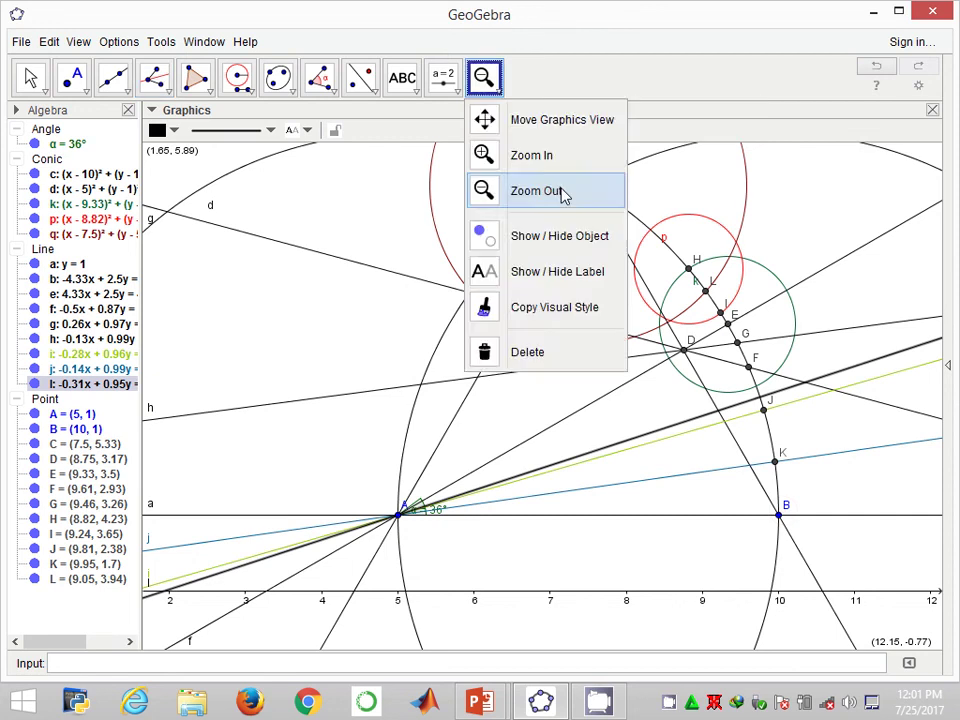
{"action": "left_click", "coordinate": [533, 155]}
{"action": "left_click", "coordinate": [784, 418]}
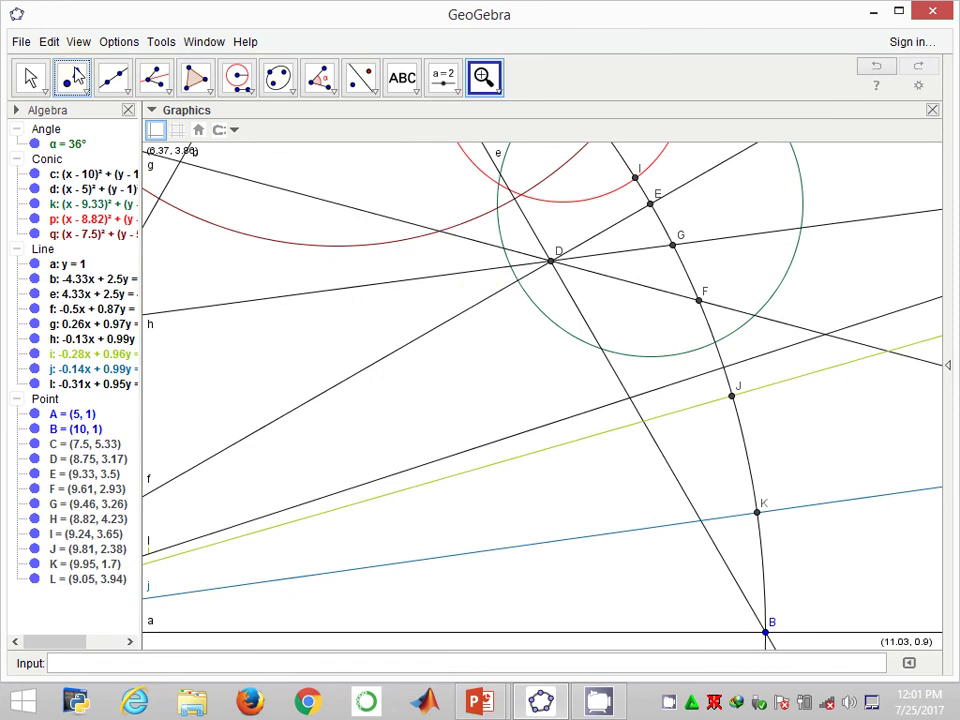
{"action": "left_click", "coordinate": [77, 78]}
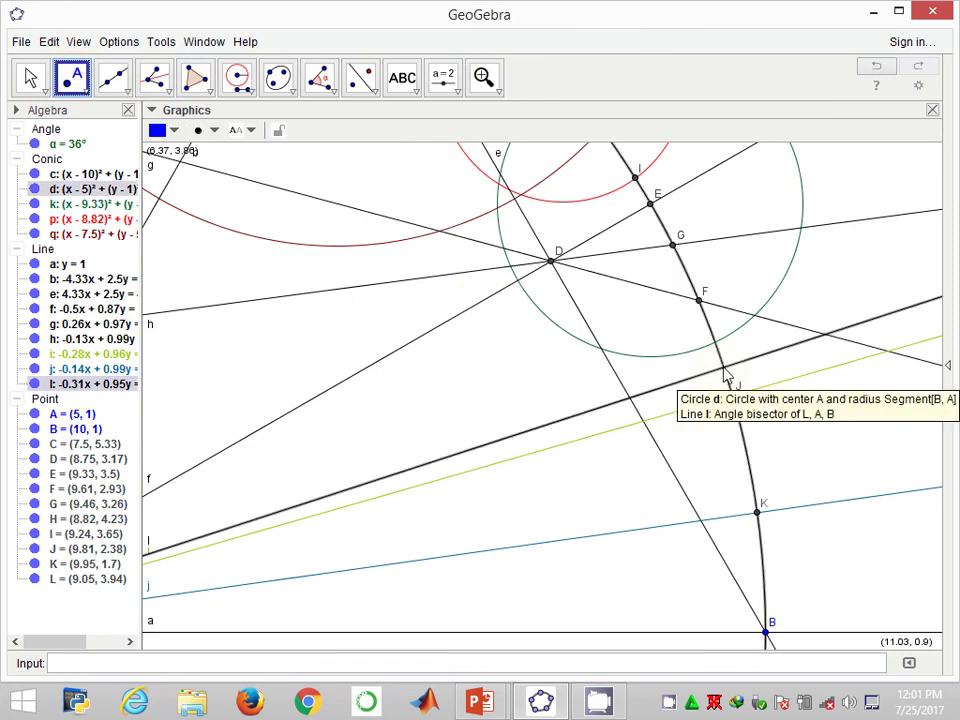
{"action": "left_click", "coordinate": [724, 370]}
{"action": "right_click", "coordinate": [596, 411]}
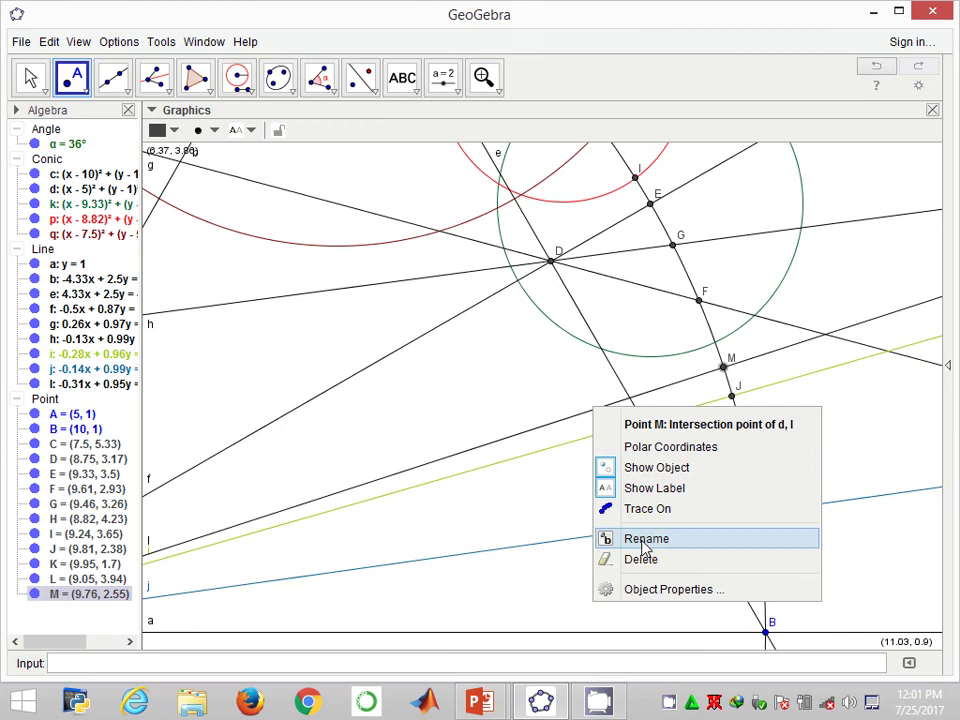
{"action": "left_click", "coordinate": [674, 589]}
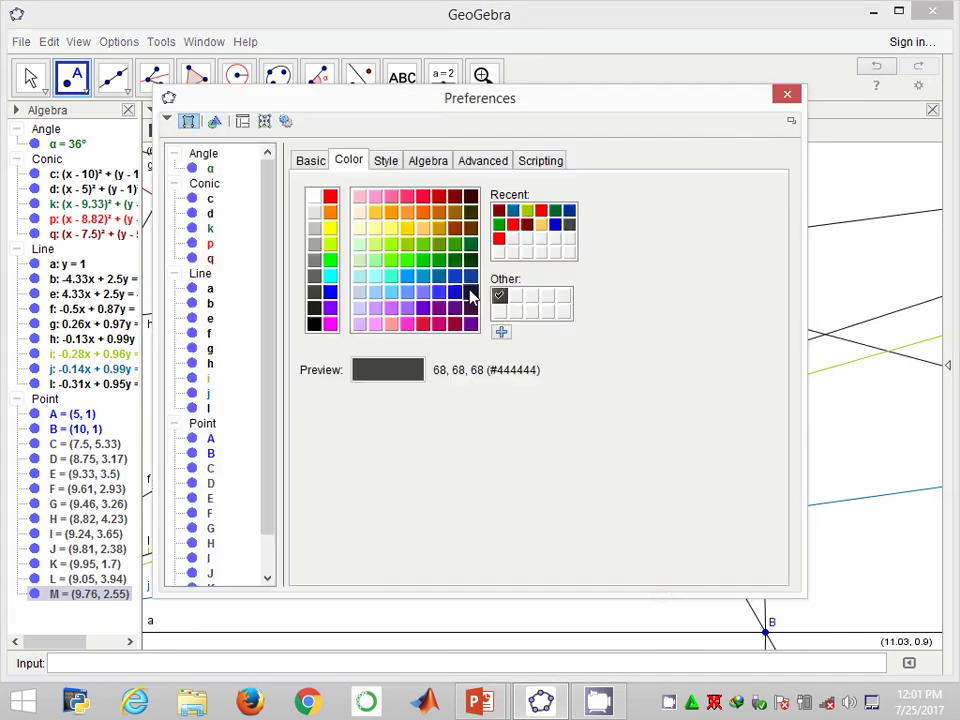
{"action": "left_click", "coordinate": [330, 195]}
{"action": "left_click", "coordinate": [787, 94]}
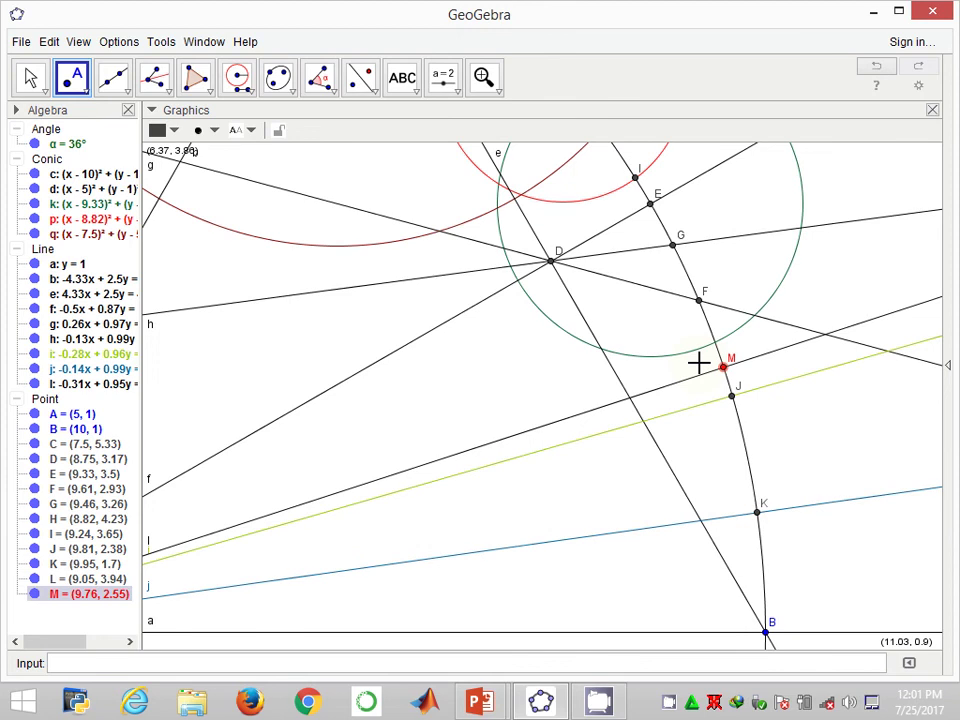
Step: Colour bisector line l red
{"action": "right_click", "coordinate": [550, 430]}
{"action": "left_click", "coordinate": [630, 637]}
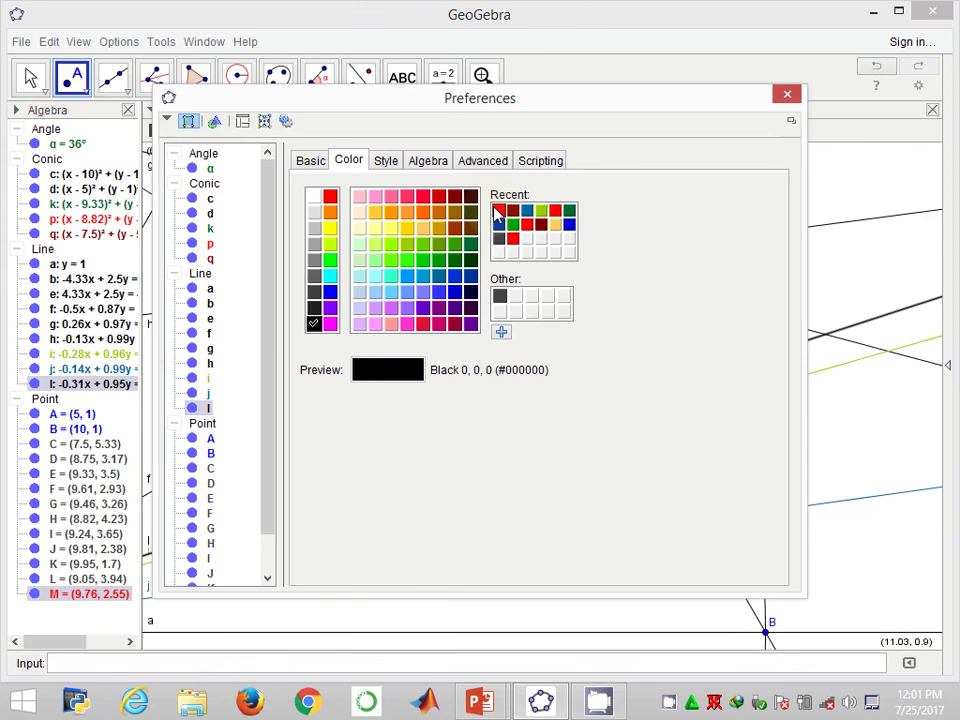
{"action": "left_click", "coordinate": [498, 211]}
{"action": "left_click", "coordinate": [787, 94]}
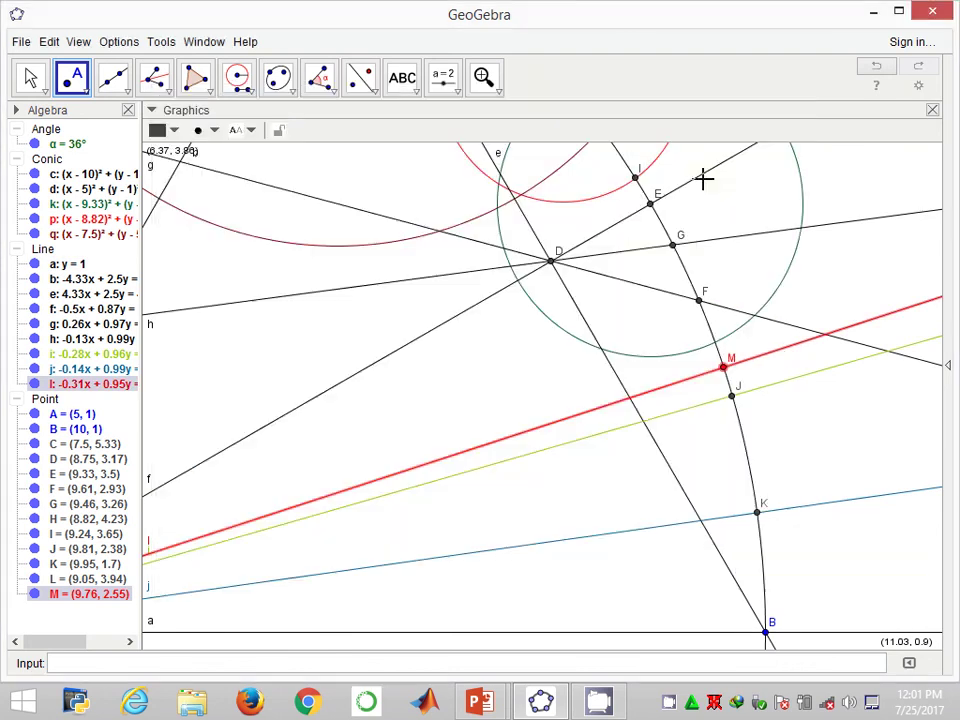
Step: Zoom out until the whole triangle up to apex C is visible
{"action": "left_click", "coordinate": [499, 88]}
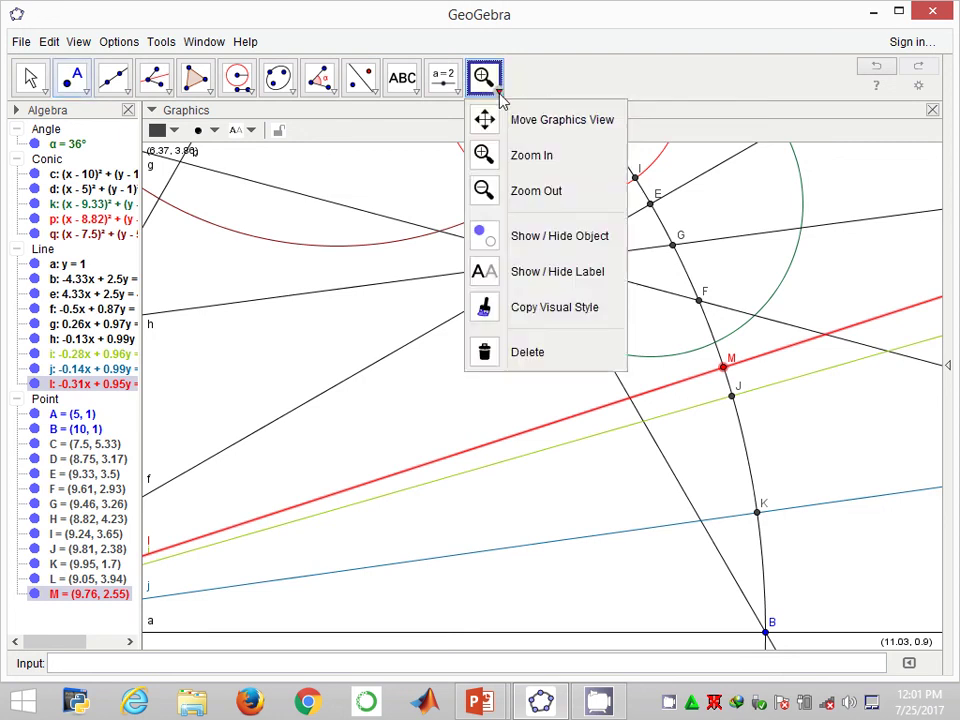
{"action": "left_click", "coordinate": [532, 184]}
{"action": "left_click", "coordinate": [819, 444]}
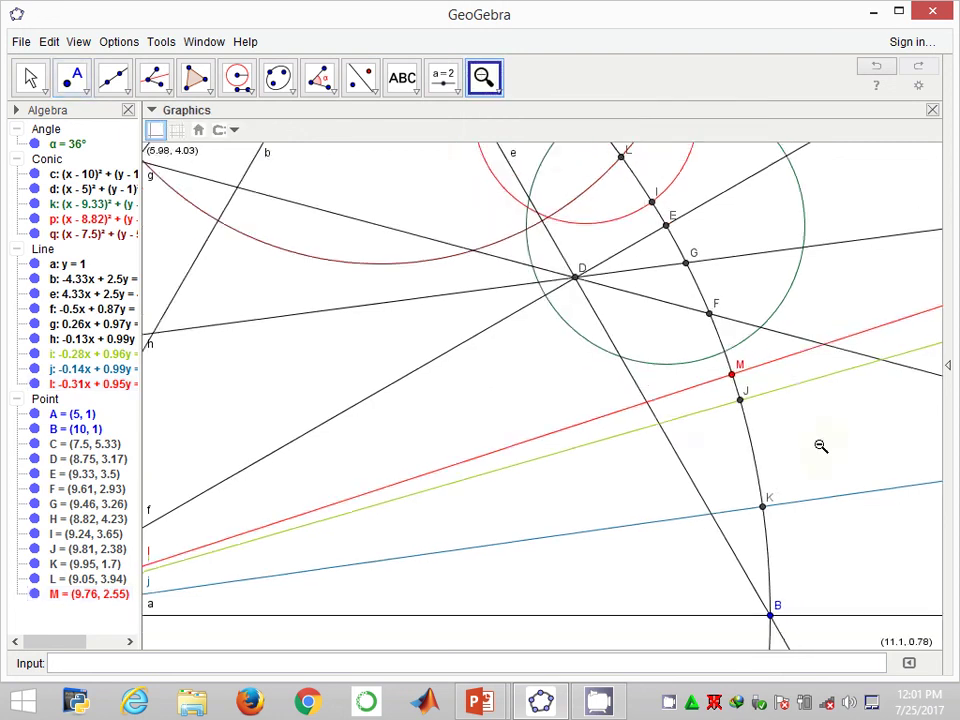
{"action": "left_click", "coordinate": [820, 446]}
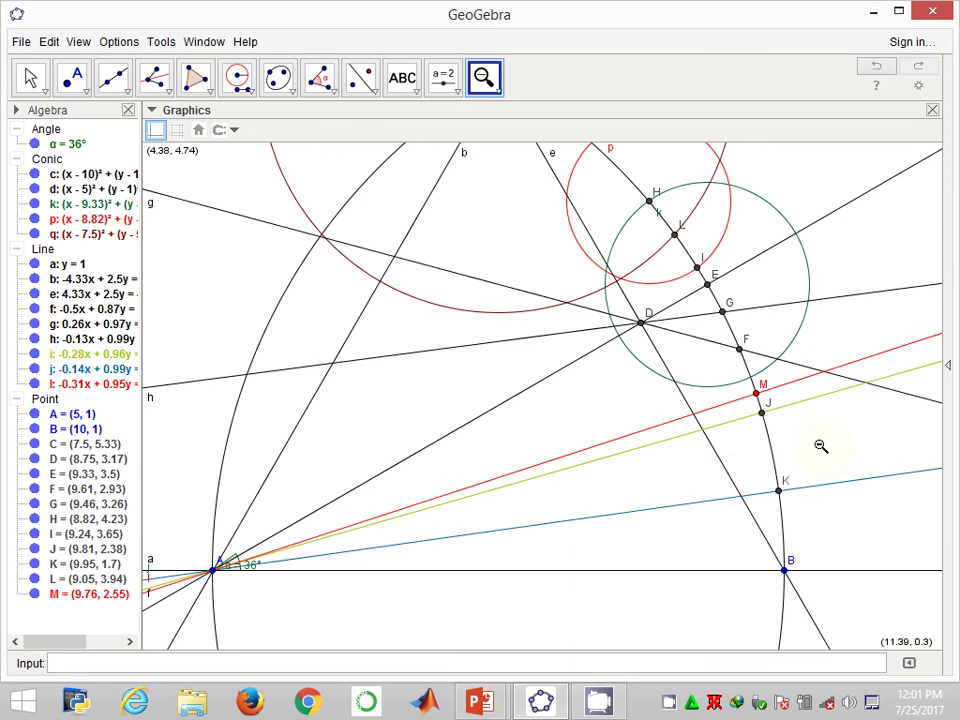
{"action": "left_click", "coordinate": [727, 617]}
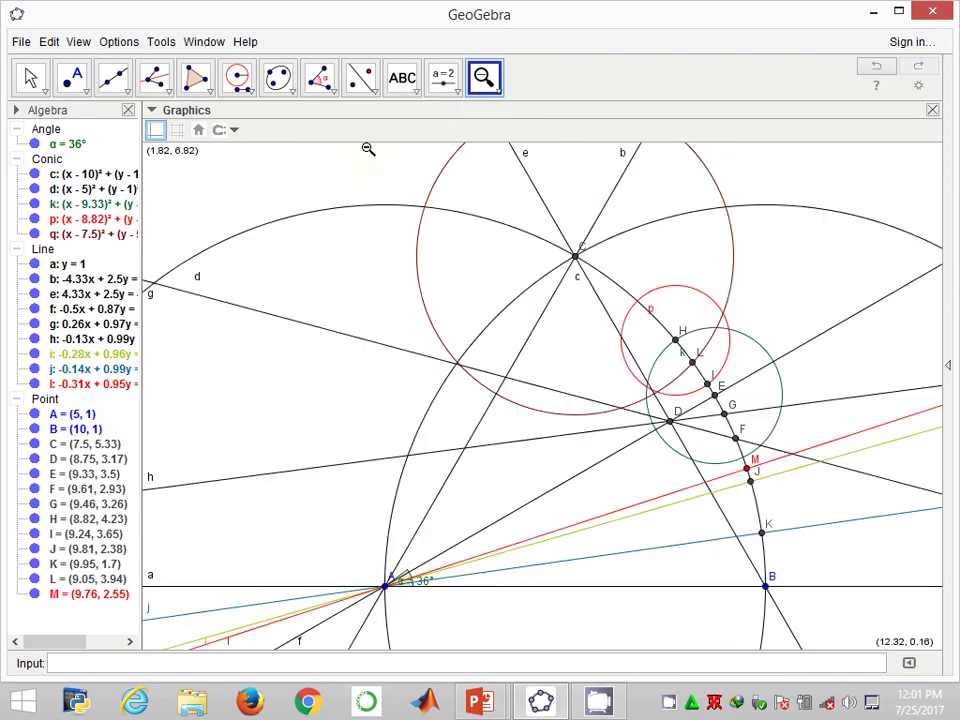
{"action": "left_click", "coordinate": [150, 80]}
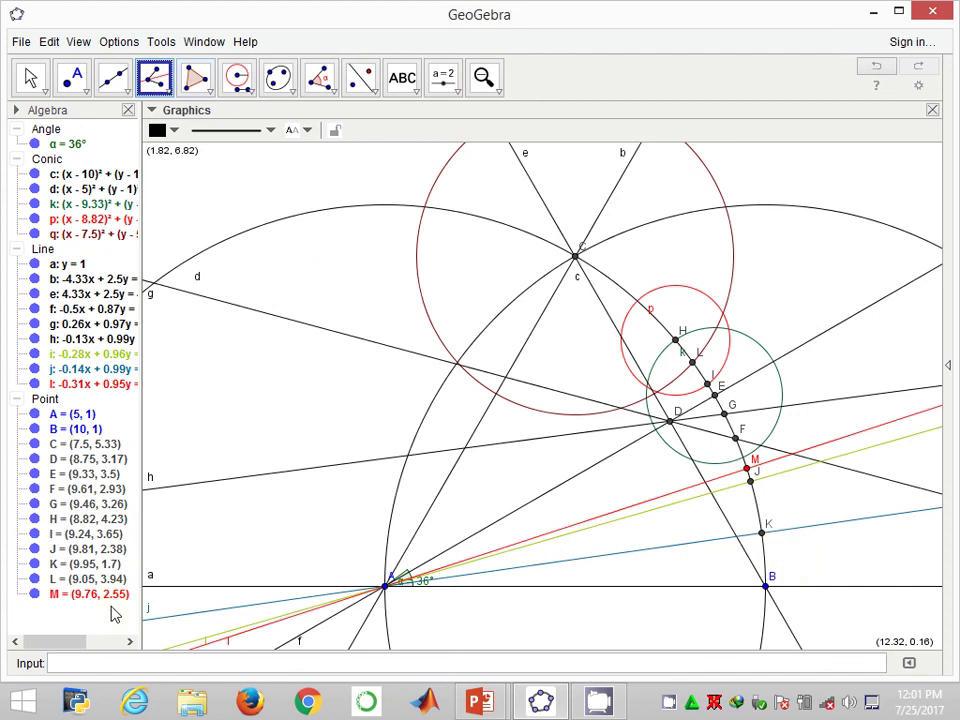
Step: Construct line m bisecting angle MAB at vertex A
{"action": "left_click", "coordinate": [95, 579]}
{"action": "left_click", "coordinate": [68, 428]}
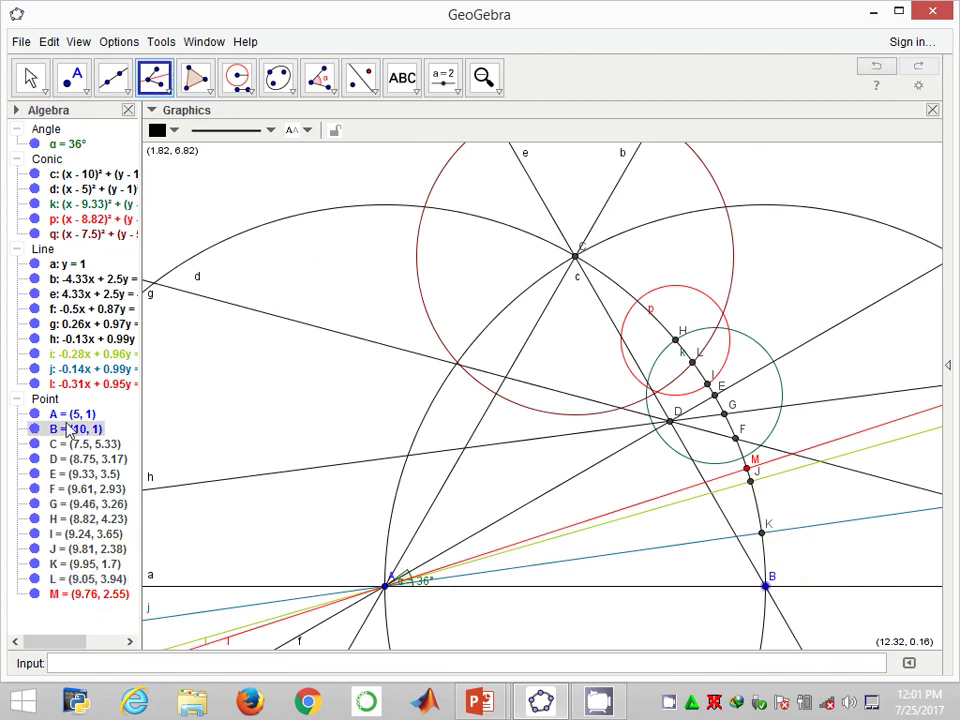
{"action": "left_click", "coordinate": [387, 586]}
{"action": "left_click", "coordinate": [746, 468]}
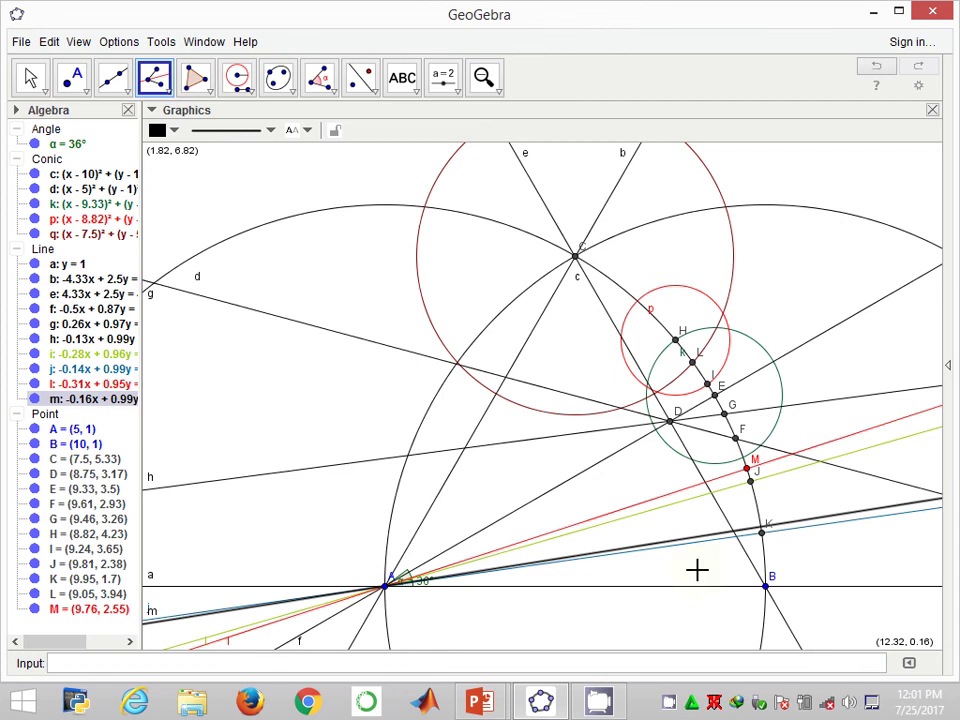
Step: Change point M's colour to dark grey (#404040)
{"action": "right_click", "coordinate": [95, 609]}
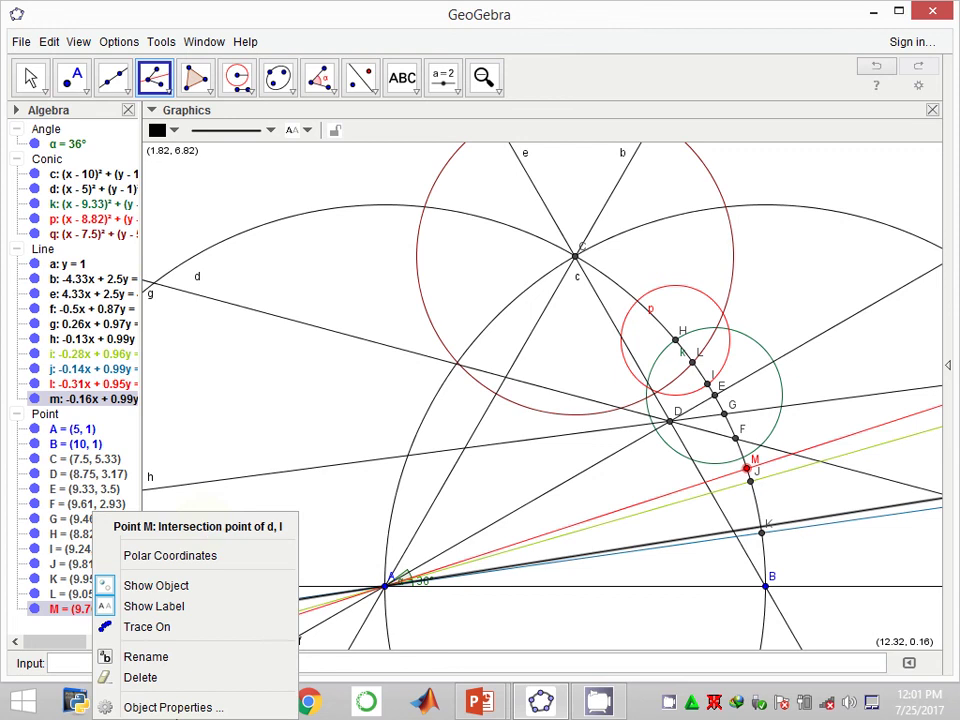
{"action": "left_click", "coordinate": [173, 707]}
{"action": "left_click", "coordinate": [313, 292]}
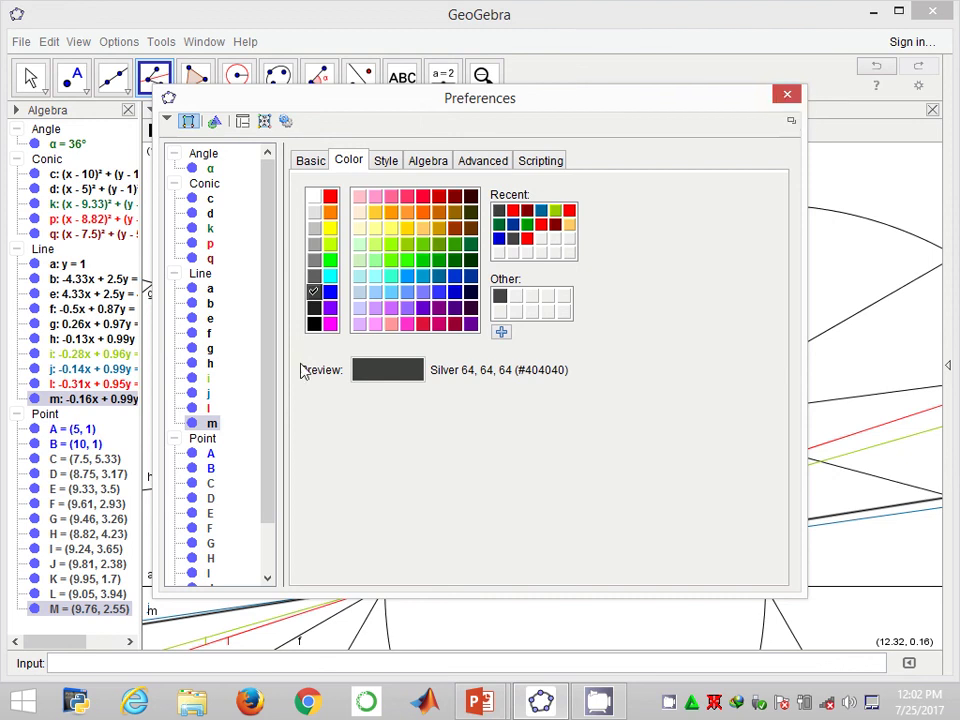
{"action": "left_click", "coordinate": [313, 324]}
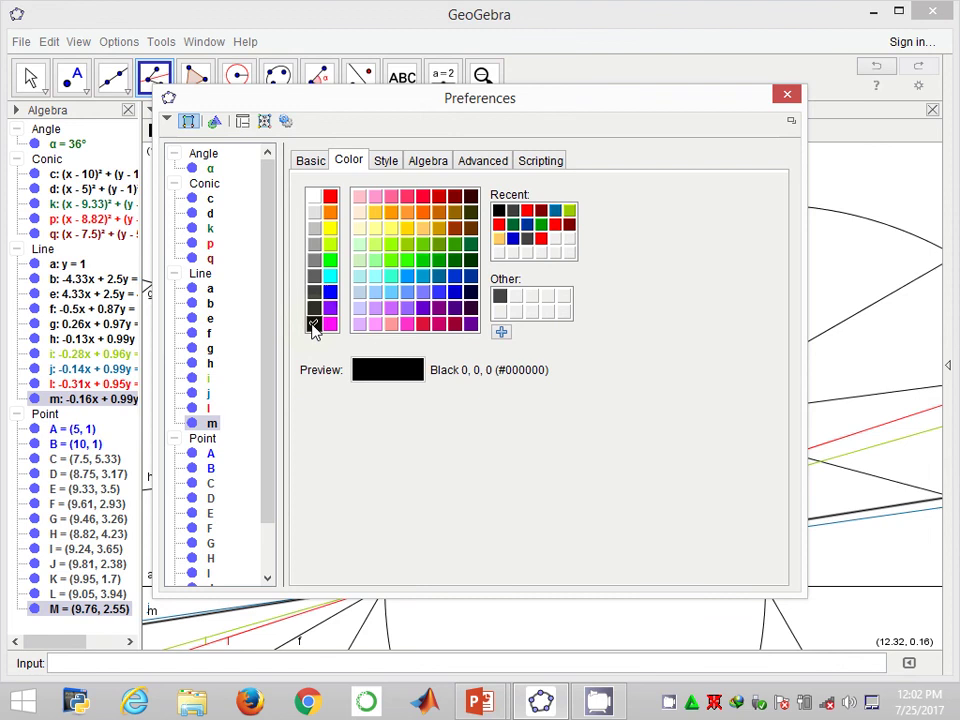
{"action": "left_click", "coordinate": [313, 292]}
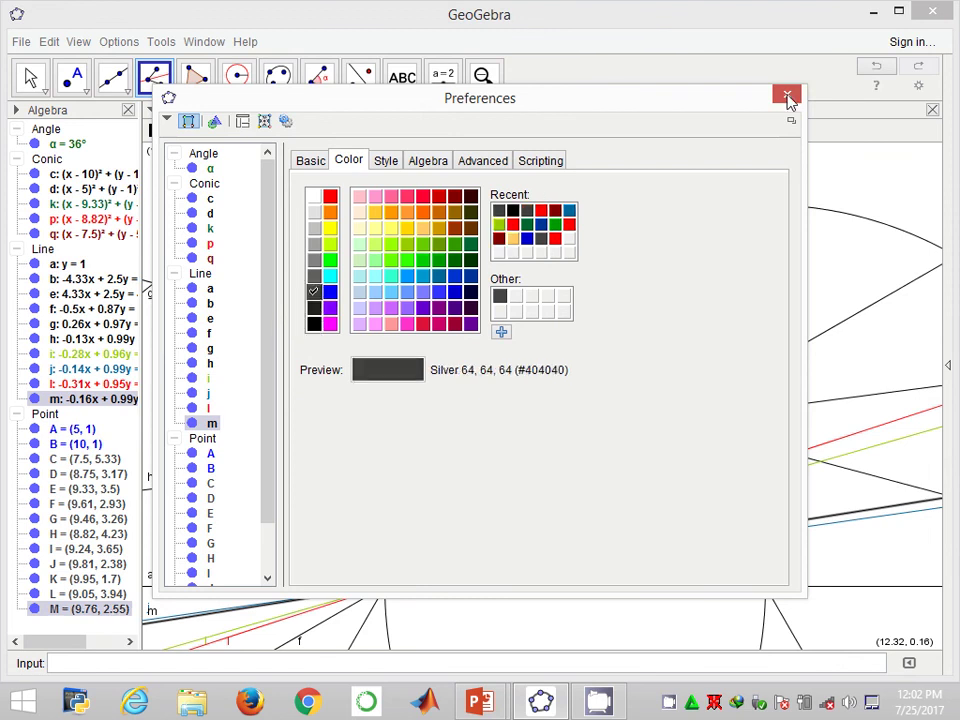
{"action": "left_click", "coordinate": [787, 97]}
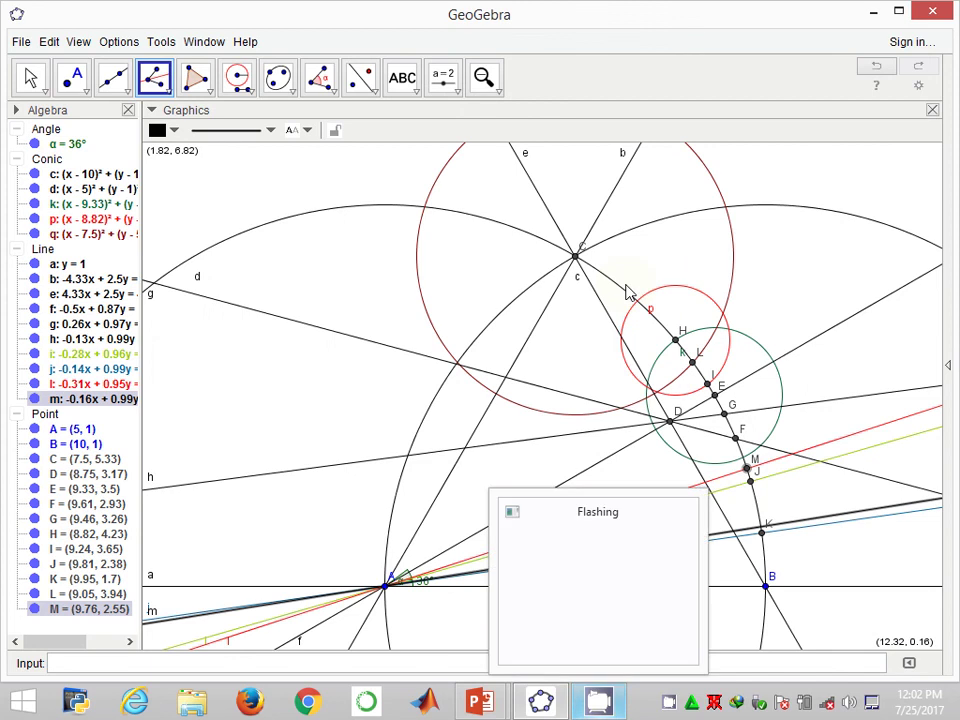
Step: Zoom in near K and place point N = (9.94, 1.78) where line m crosses arc d, replacing a misplaced point
{"action": "left_click", "coordinate": [497, 89]}
{"action": "left_click", "coordinate": [802, 504]}
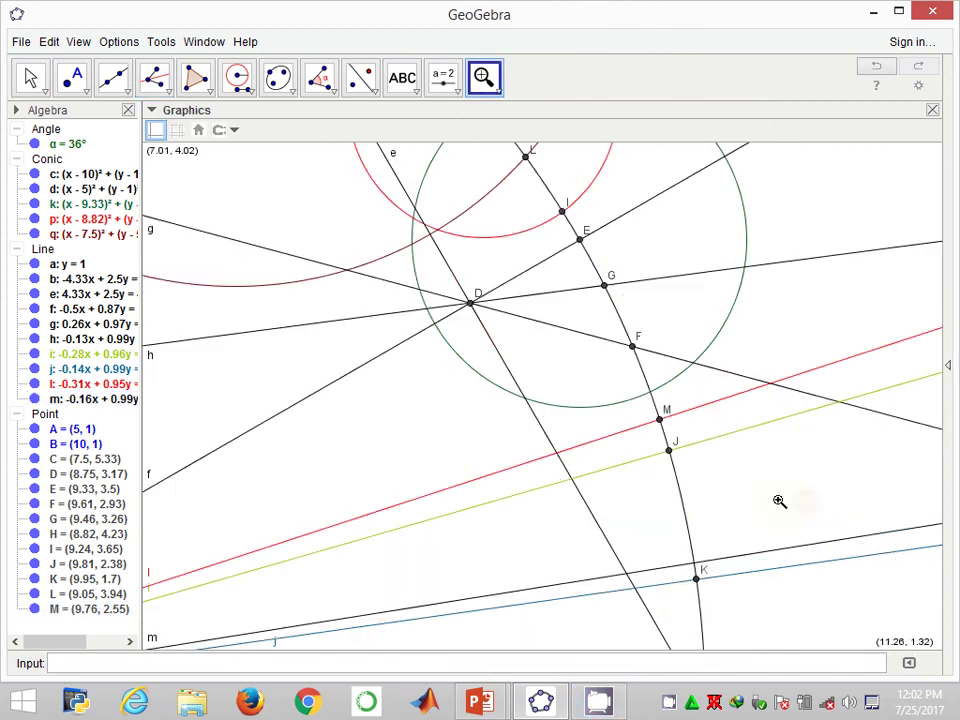
{"action": "left_click", "coordinate": [681, 608]}
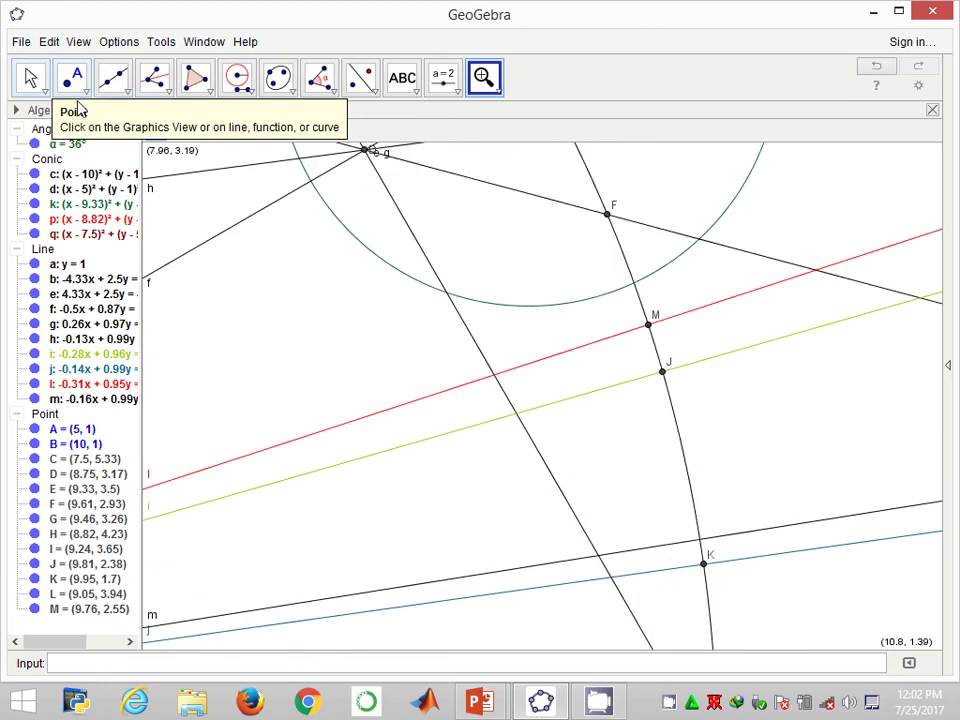
{"action": "left_click", "coordinate": [76, 80]}
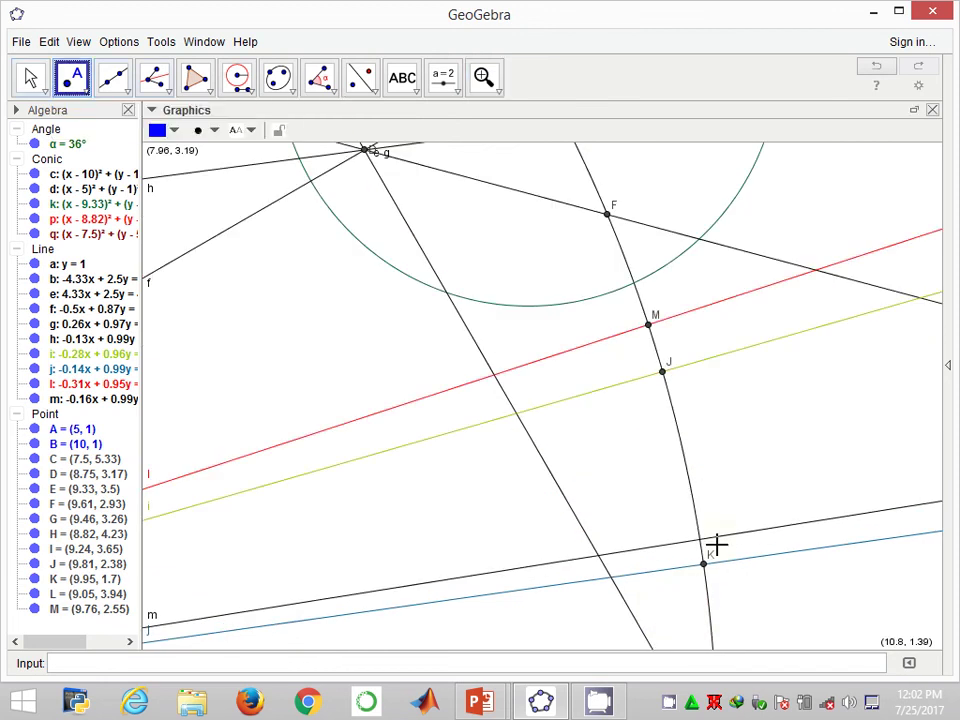
{"action": "left_click", "coordinate": [701, 538]}
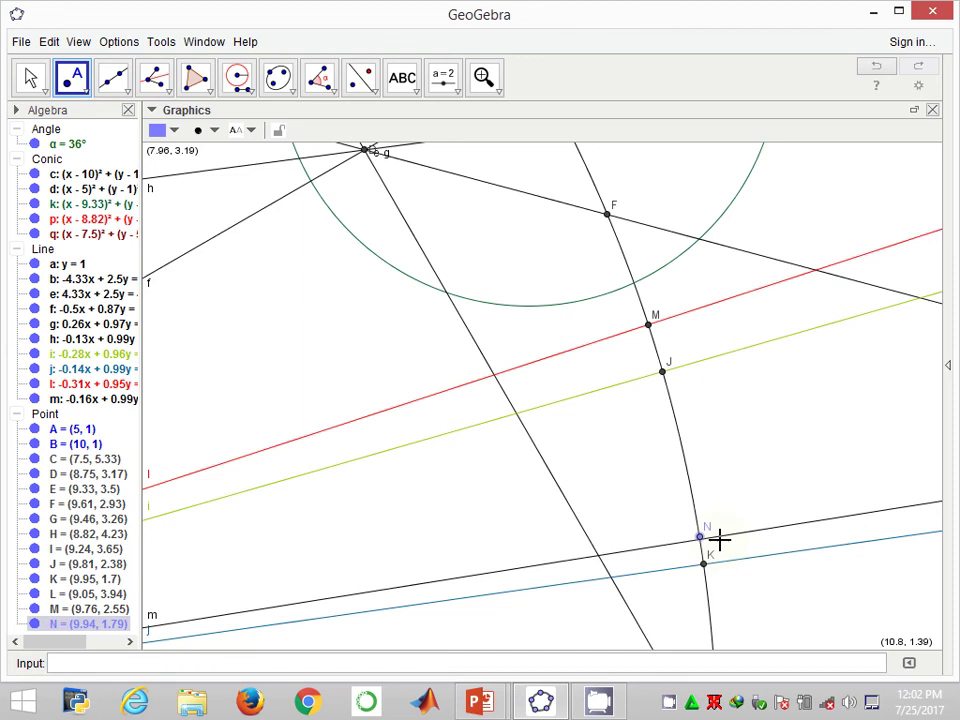
{"action": "right_click", "coordinate": [701, 537]}
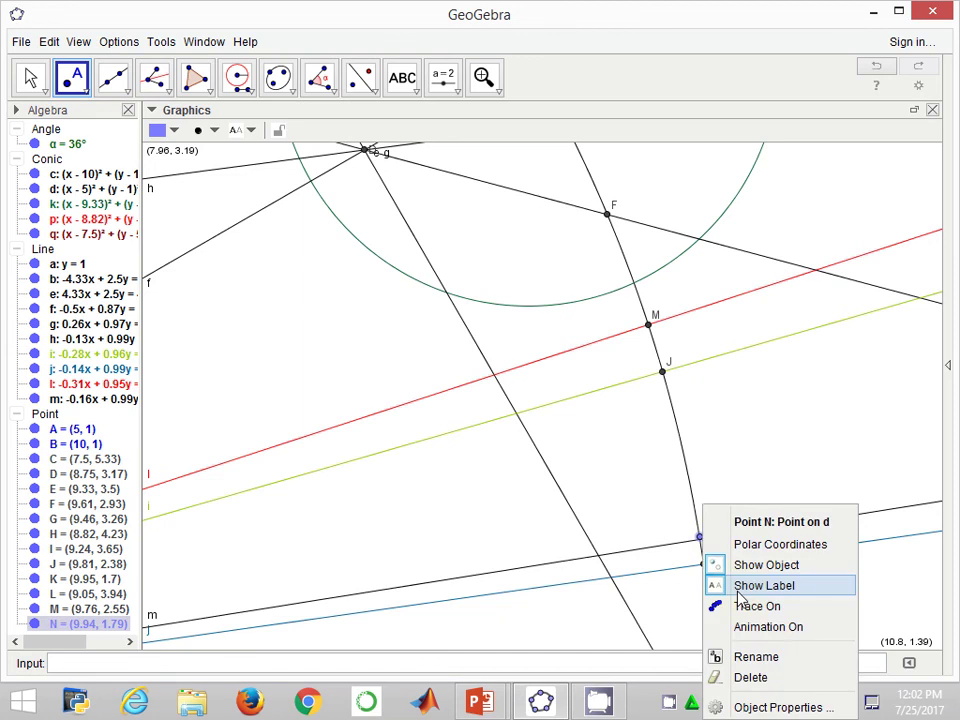
{"action": "left_click", "coordinate": [751, 677]}
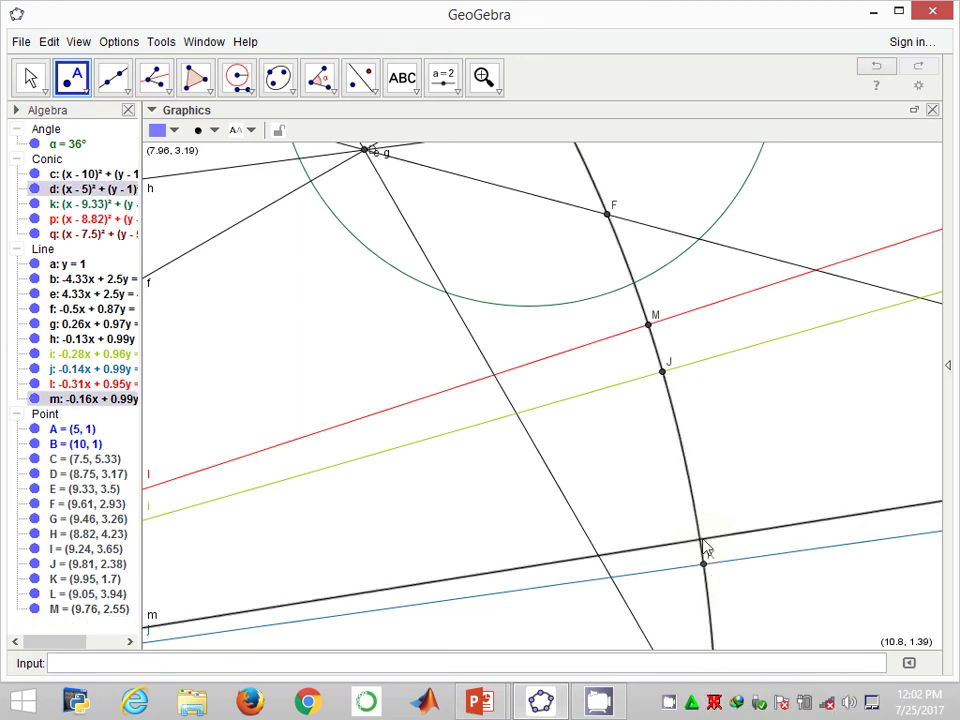
{"action": "left_click", "coordinate": [701, 541]}
Step: Zoom out to fit the whole figure, from A and B up to apex C
{"action": "left_click", "coordinate": [495, 92]}
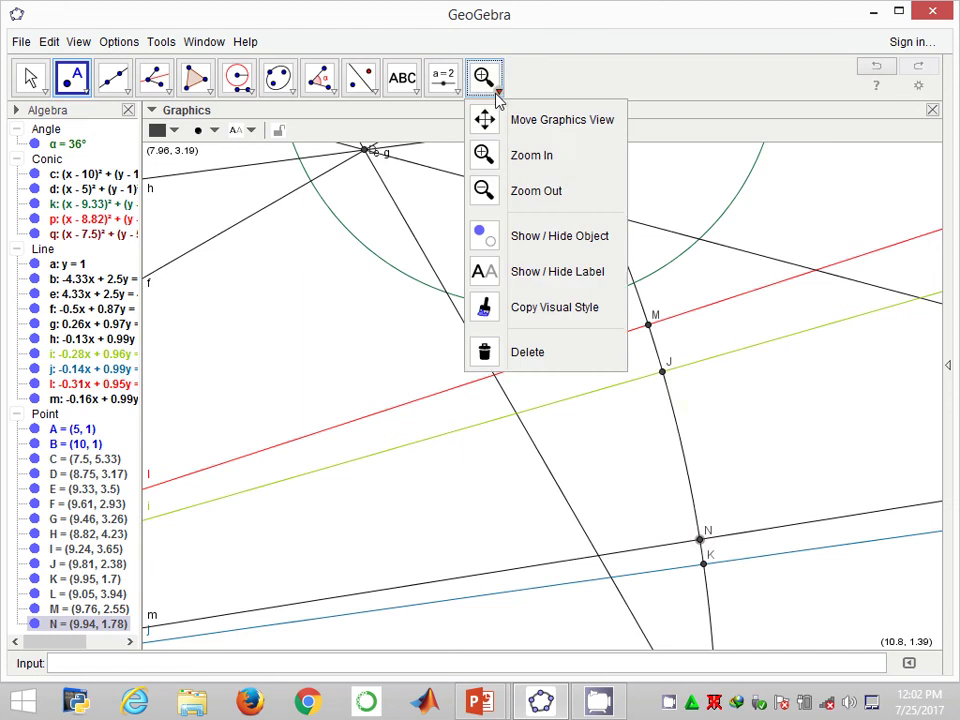
{"action": "left_click", "coordinate": [540, 190]}
{"action": "left_click", "coordinate": [838, 393]}
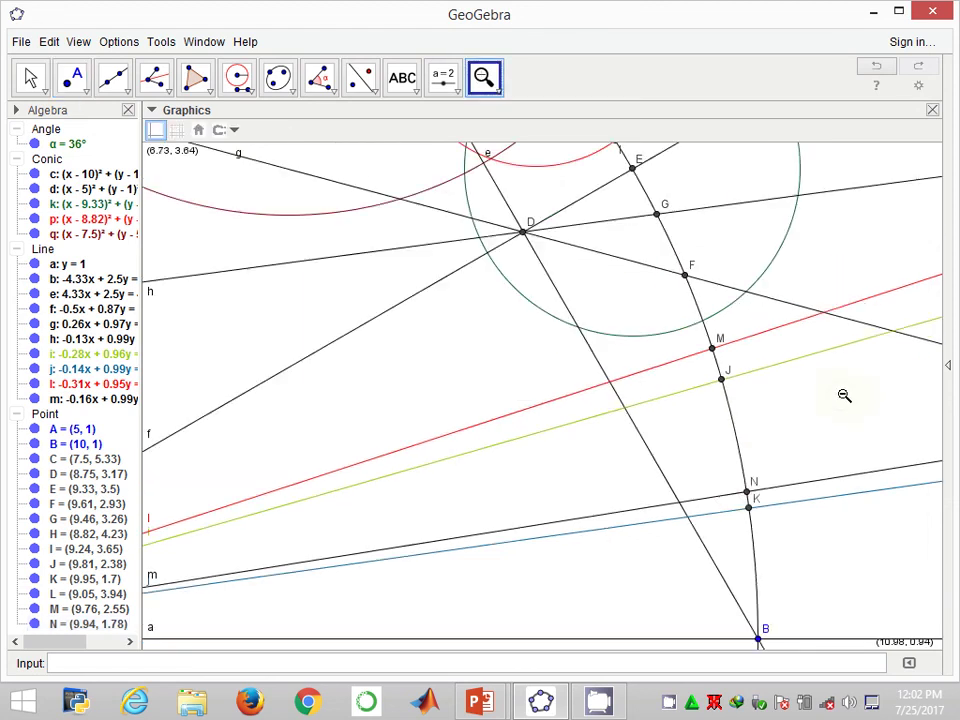
{"action": "left_click", "coordinate": [843, 395]}
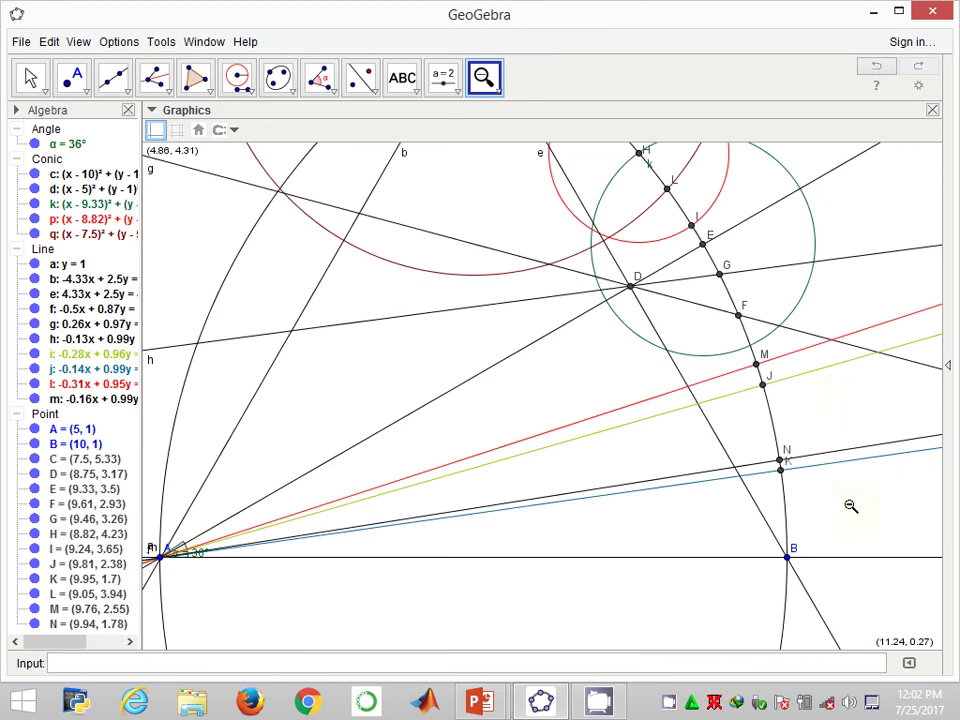
{"action": "left_click", "coordinate": [857, 603]}
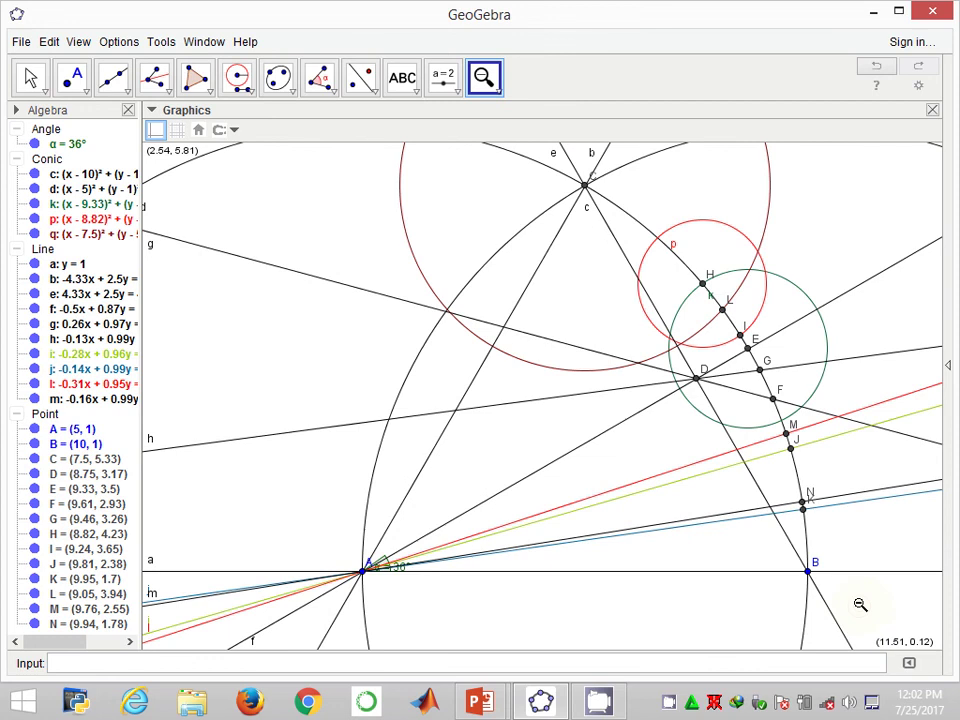
{"action": "left_click", "coordinate": [858, 604]}
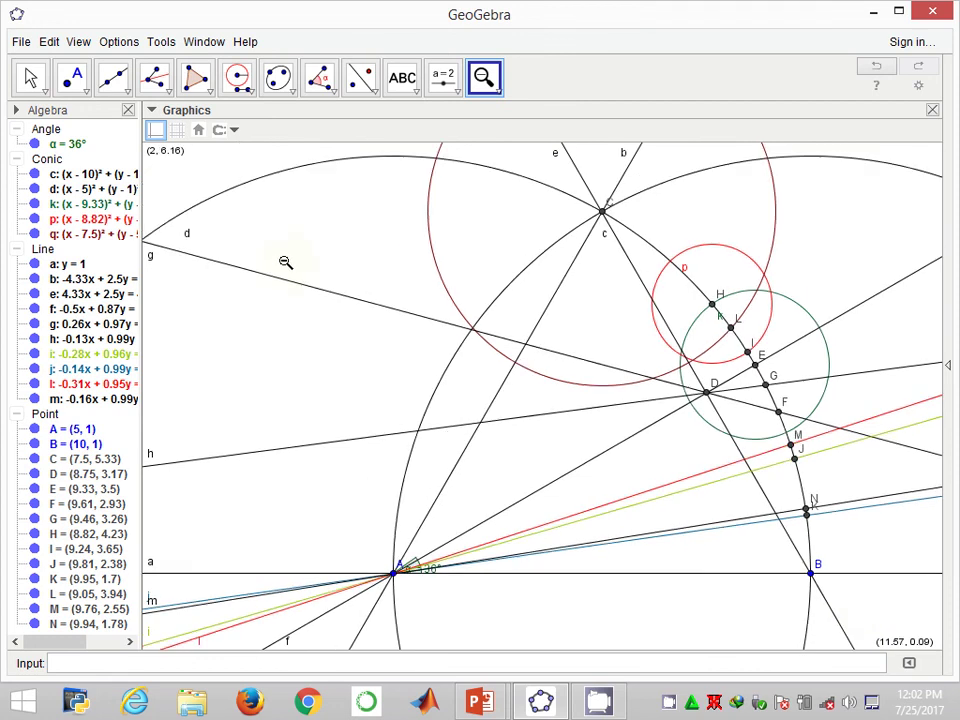
Step: Measure angle BAN as β = 9° and angle BAM as γ = 18° at vertex A
{"action": "left_click", "coordinate": [316, 78]}
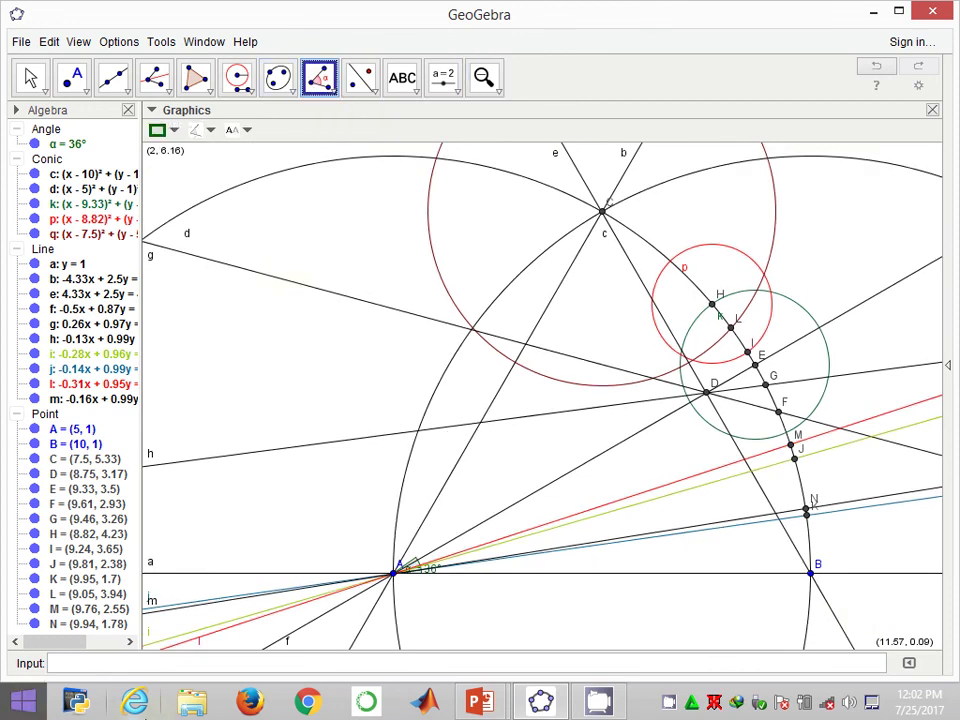
{"action": "left_click", "coordinate": [85, 448]}
{"action": "left_click", "coordinate": [84, 449]}
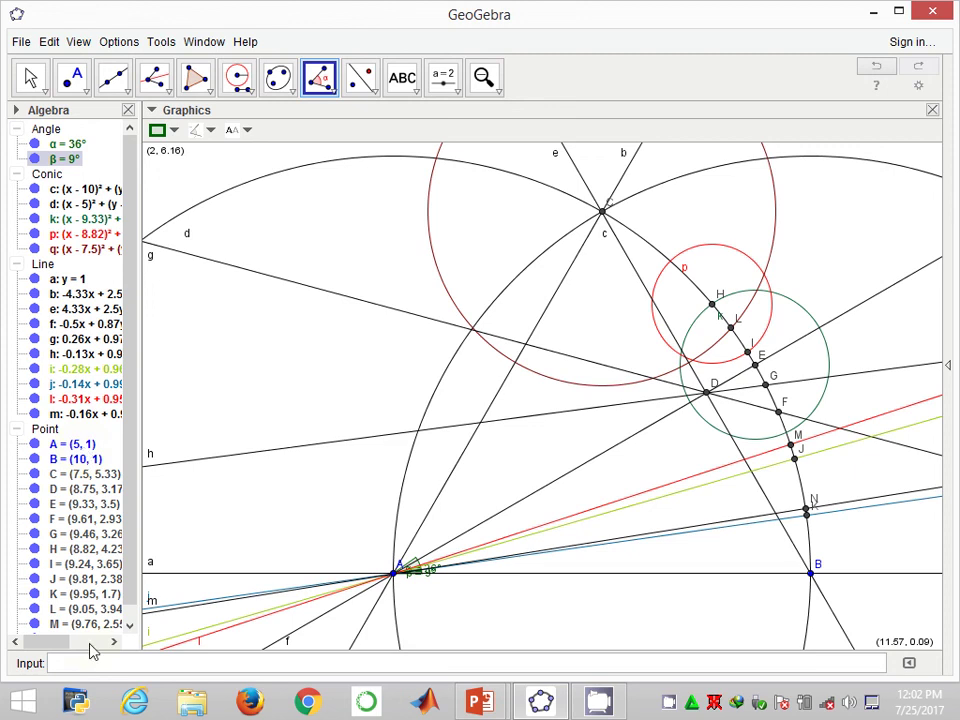
{"action": "left_click", "coordinate": [75, 462]}
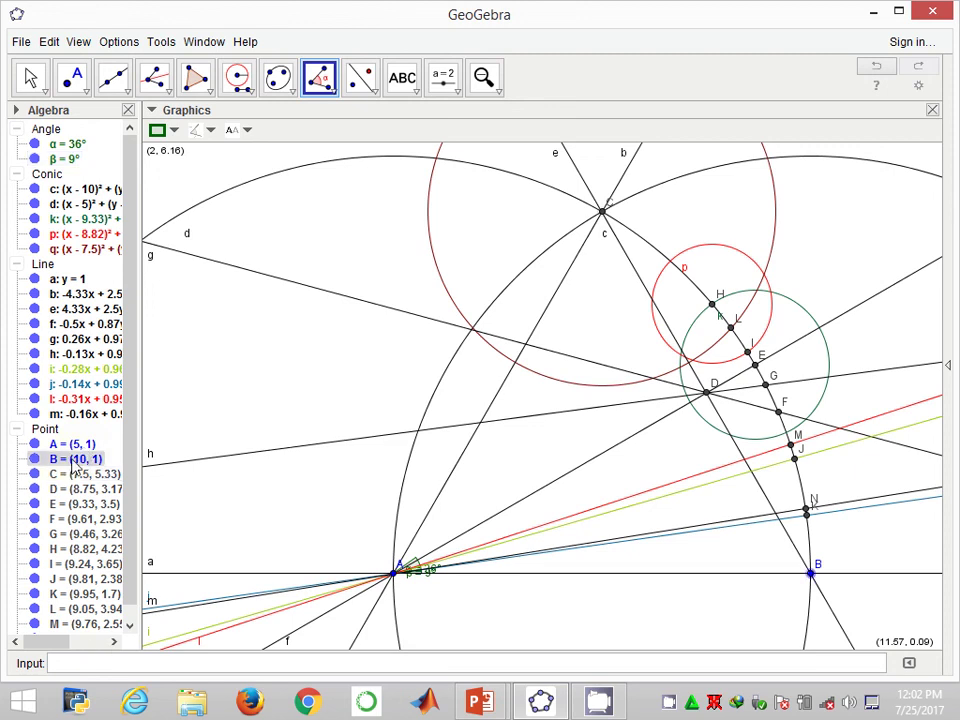
{"action": "left_click", "coordinate": [393, 574]}
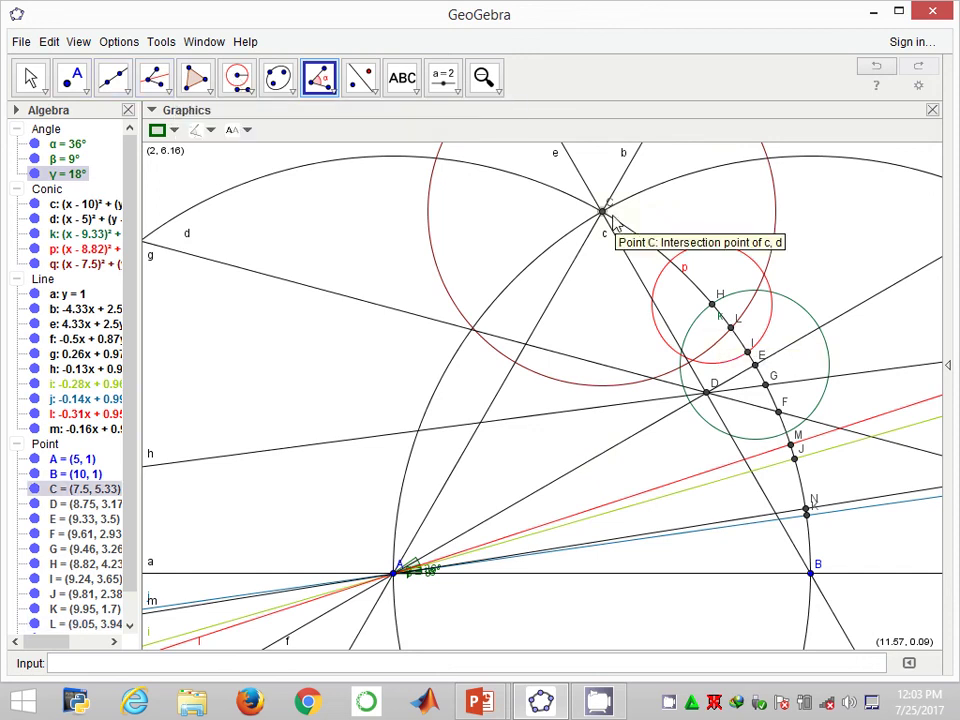
Step: Measure angle CAL at vertex A, giving δ = 24°
{"action": "left_click", "coordinate": [395, 572]}
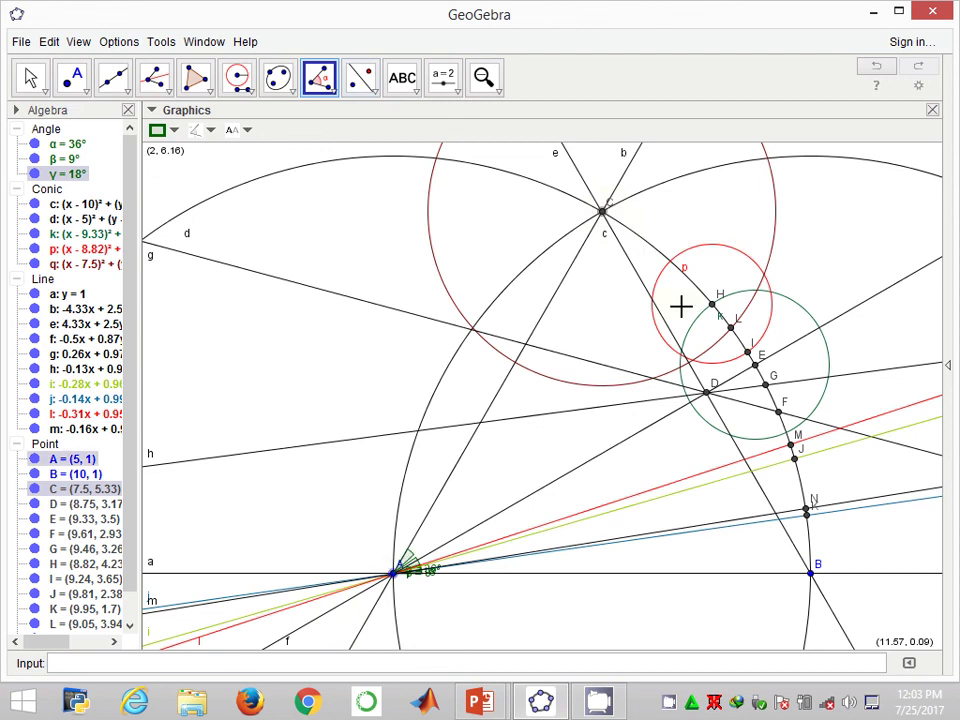
{"action": "left_click", "coordinate": [731, 328]}
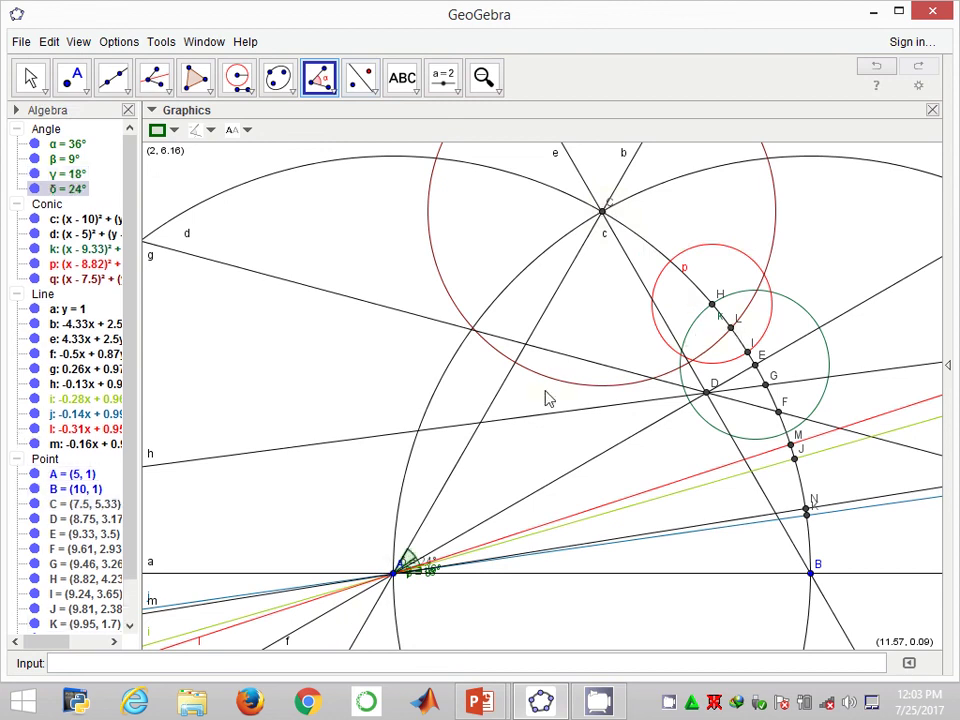